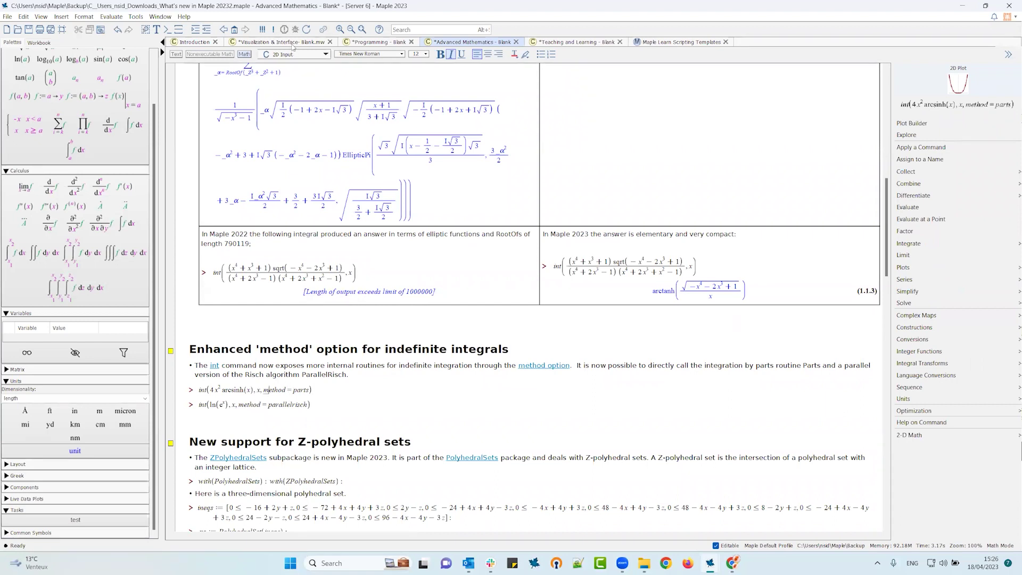
Evaluate the two indefinite integrals that use method=parts and method=parallelrisch
key("Return")
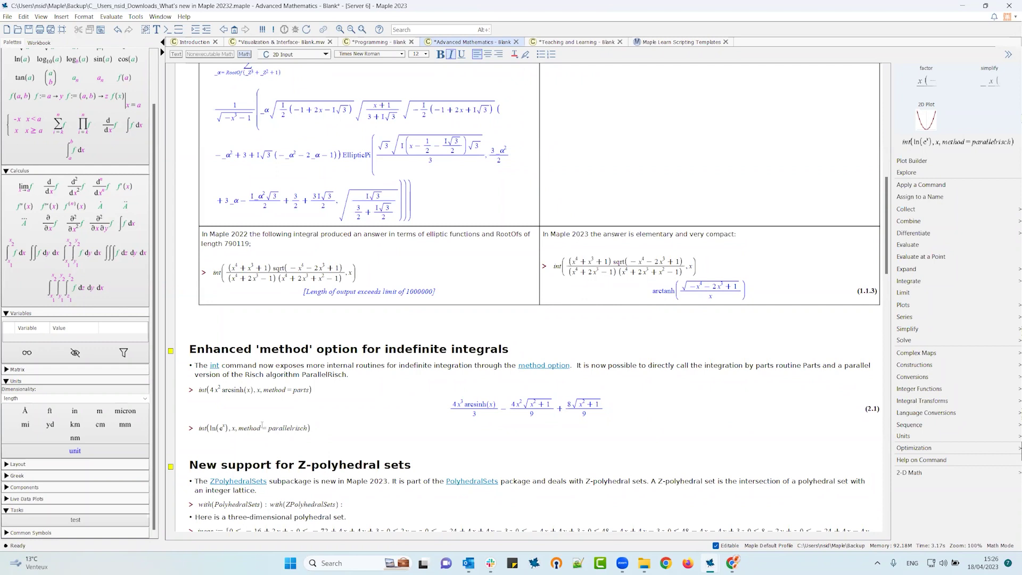
left_click(277, 365)
left_click(274, 29)
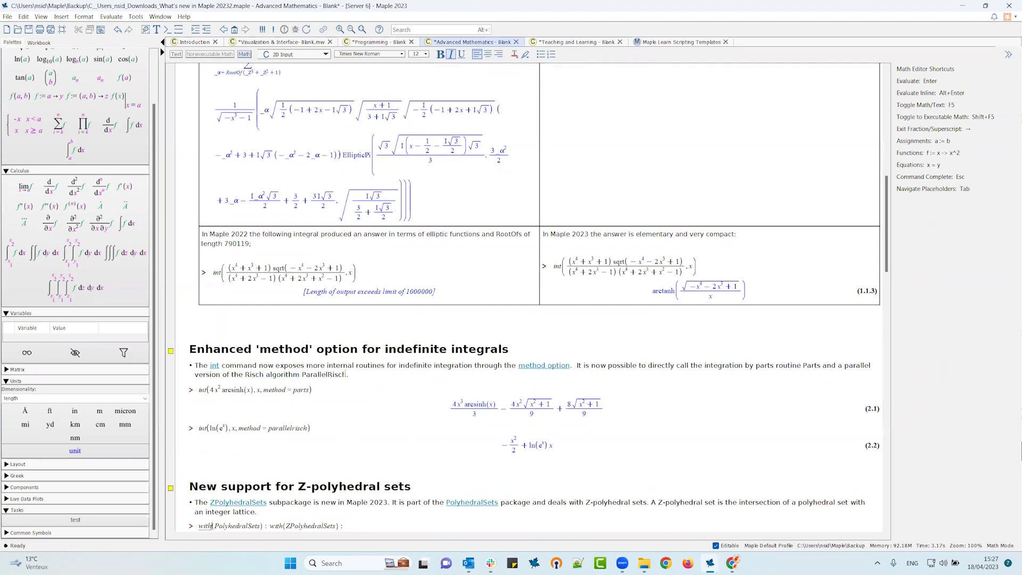
Load the PolyhedralSets and ZPolyhedralSets packages, and define the polyhedral set ps from the ineqs list
scroll(320, 377, "down", 3)
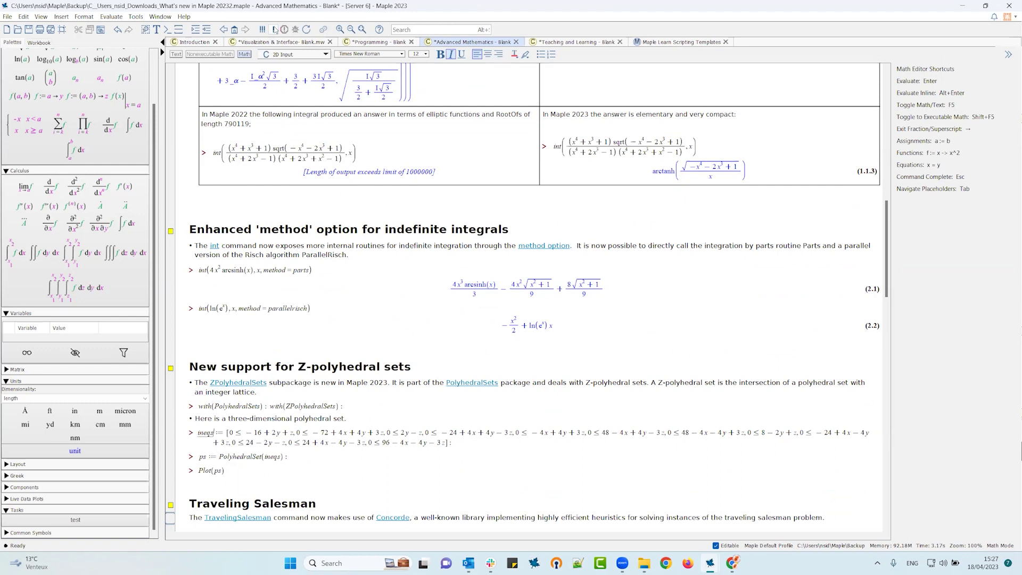
left_click(247, 407)
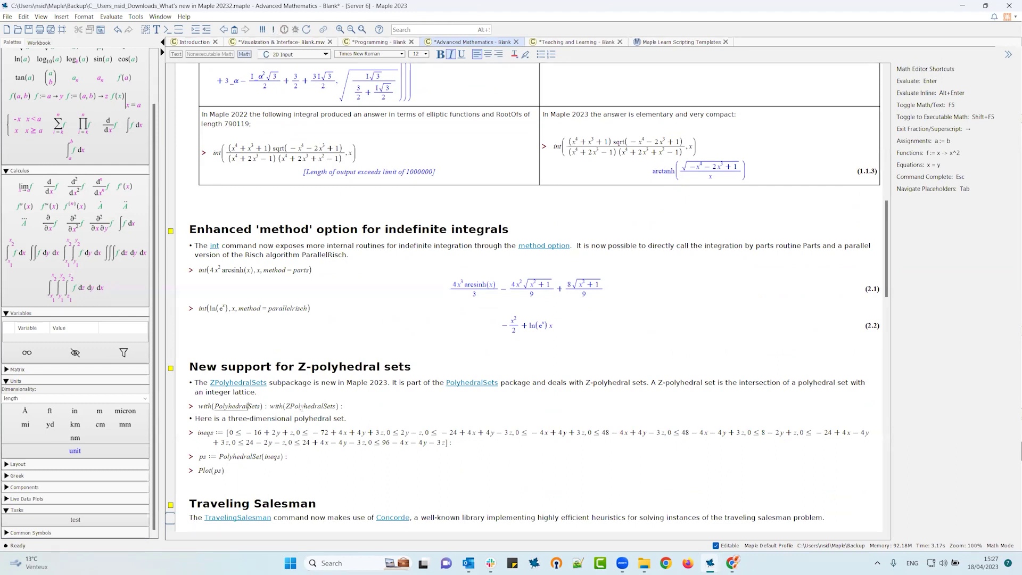
left_click(339, 30)
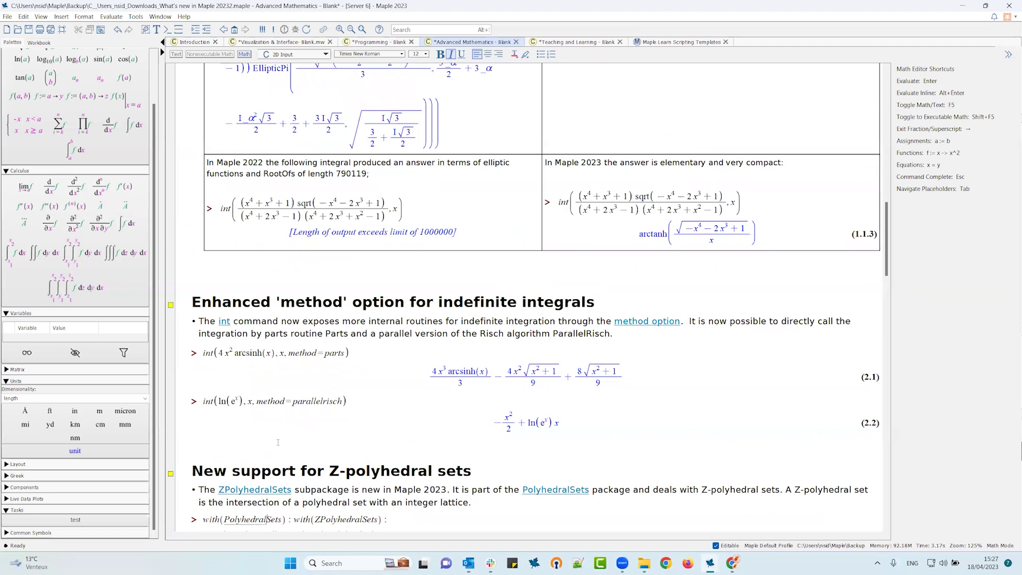
scroll(290, 406, "down", 3)
scroll(290, 406, "down", 3)
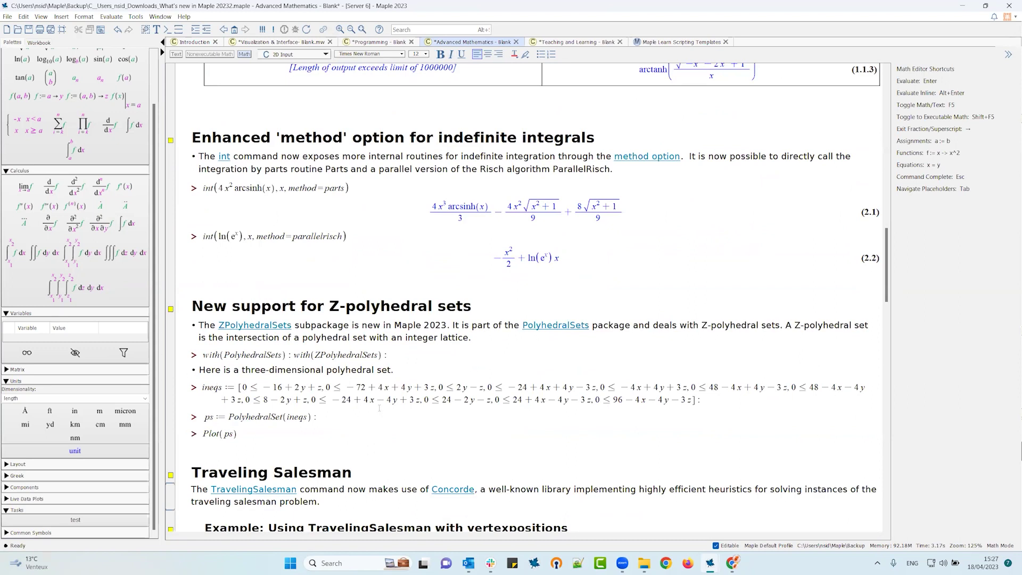
left_click(274, 31)
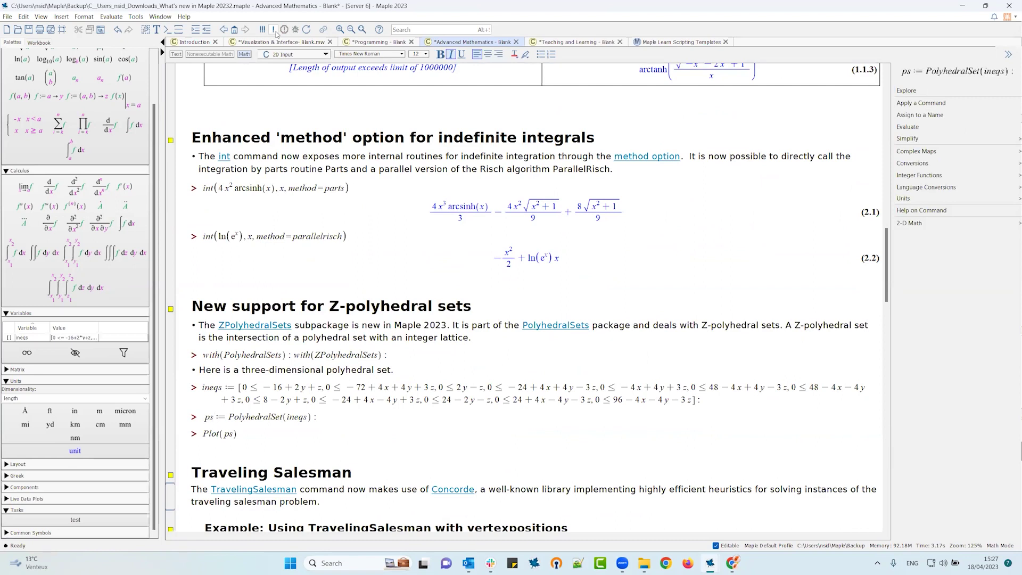
left_click(276, 33)
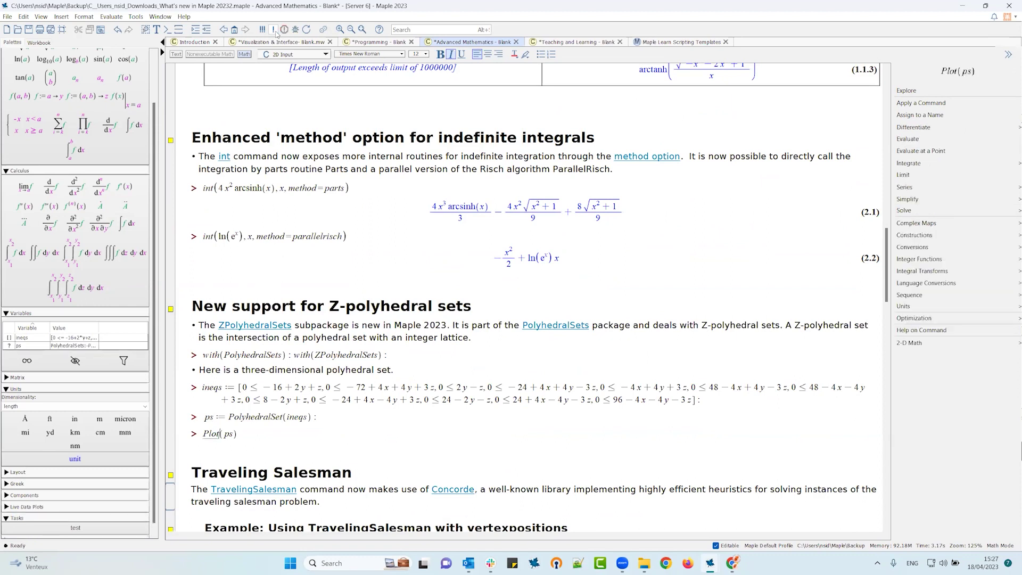
Plot the polyhedral set ps and rotate the 3-D plot to a lower viewing angle
left_click(276, 32)
scroll(572, 265, "up", 5)
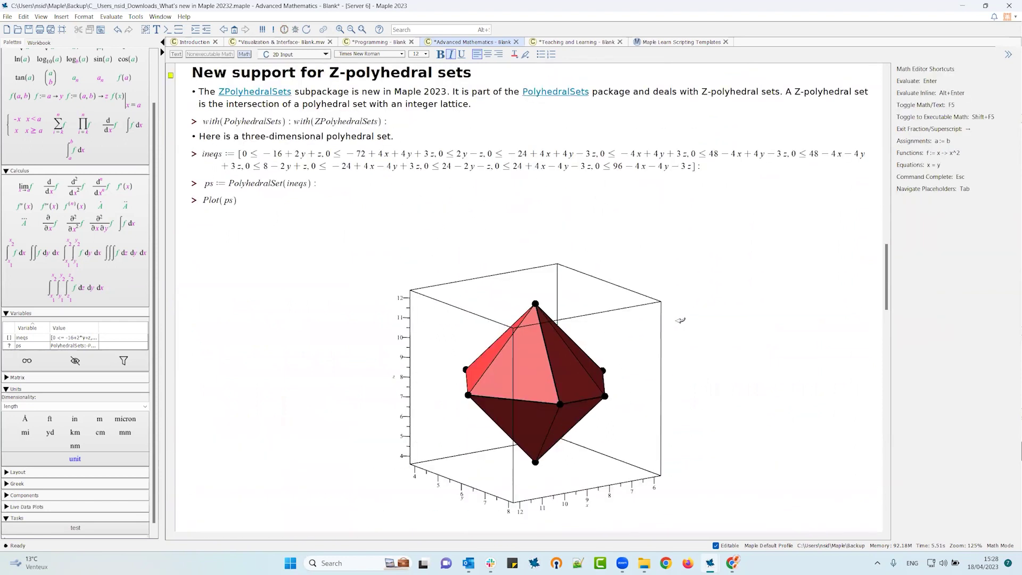
left_click_drag(524, 387, 509, 312)
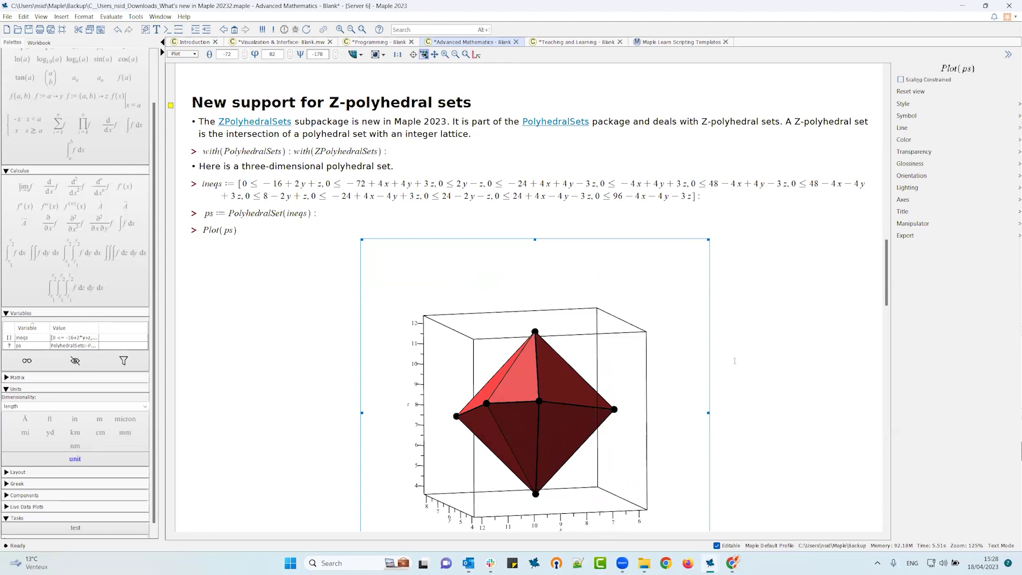
In the Traveling Salesman example, load GraphTheory and import example/AfricanCities100.tsv as the AfricanCities matrix
scroll(792, 353, "down", 5)
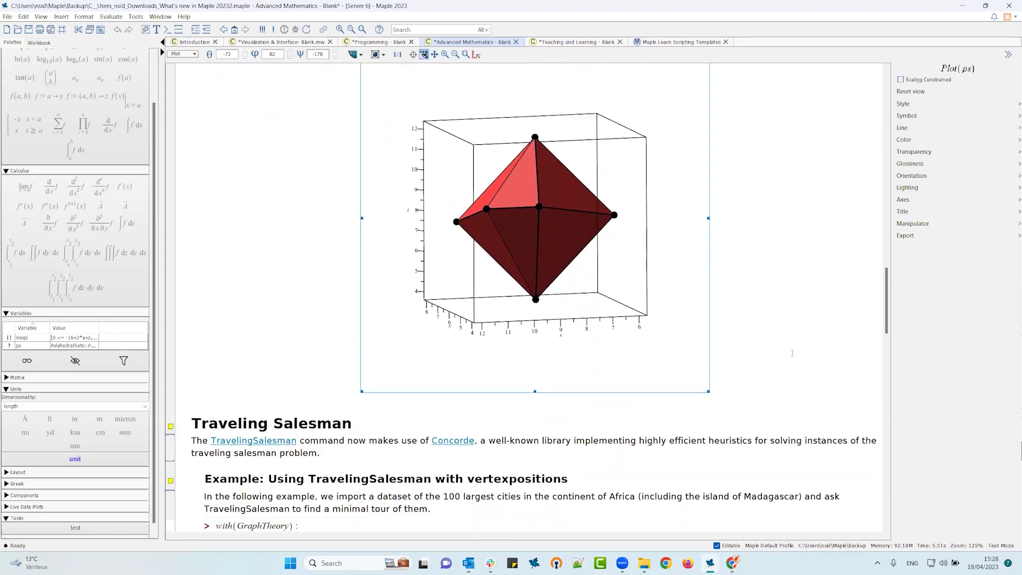
scroll(792, 353, "down", 3)
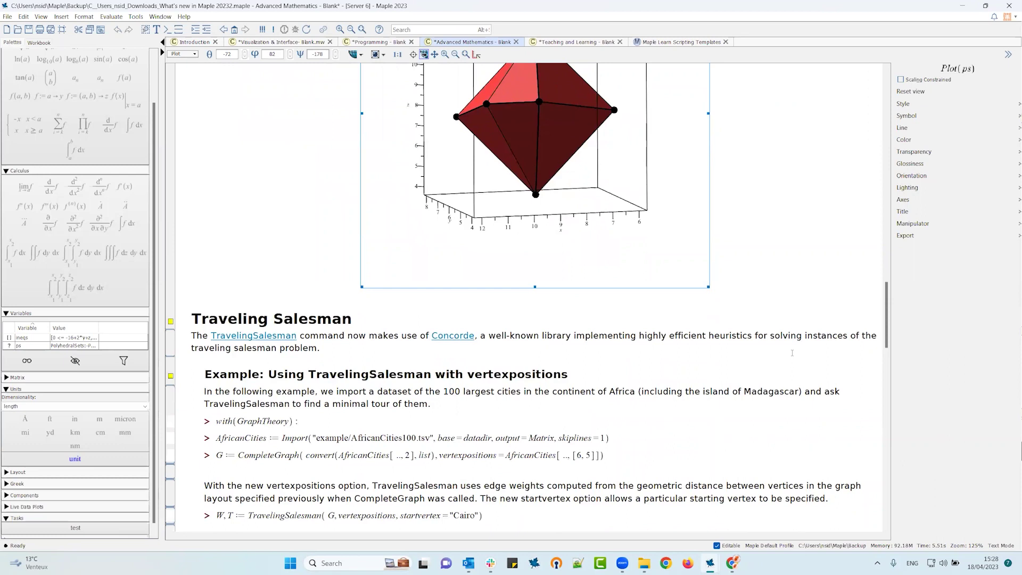
scroll(792, 353, "down", 1)
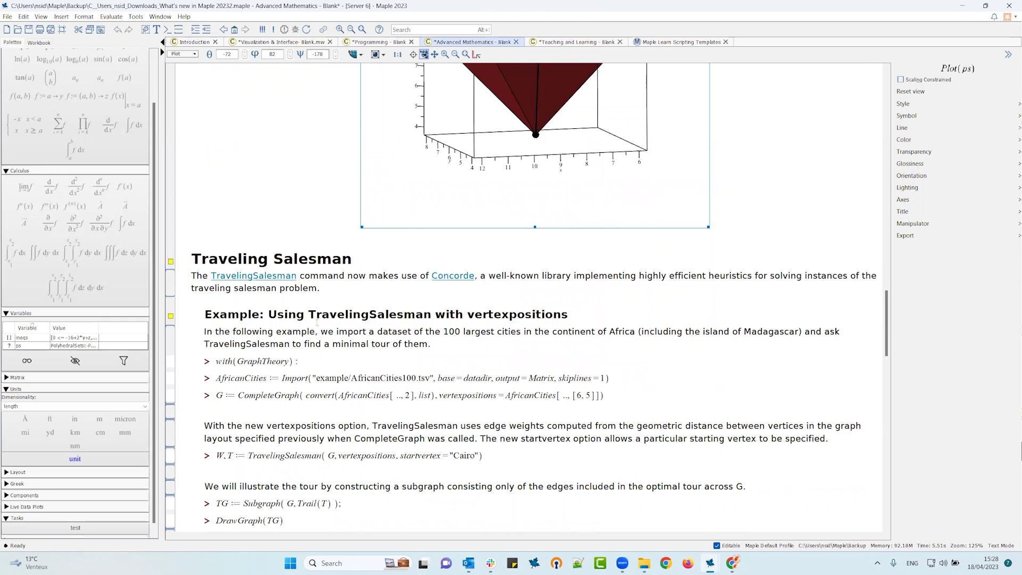
scroll(317, 323, "down", 2)
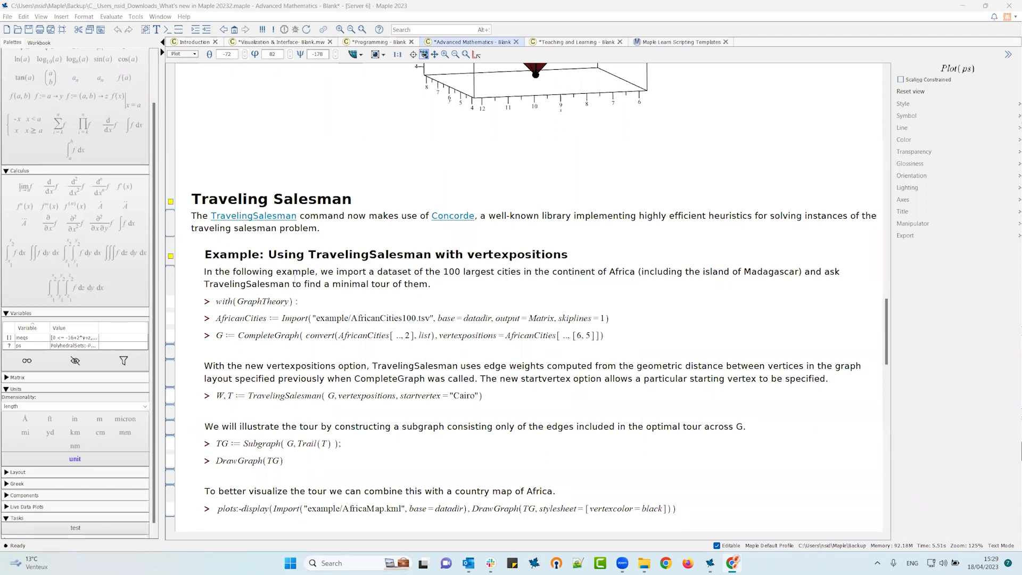
left_click(286, 302)
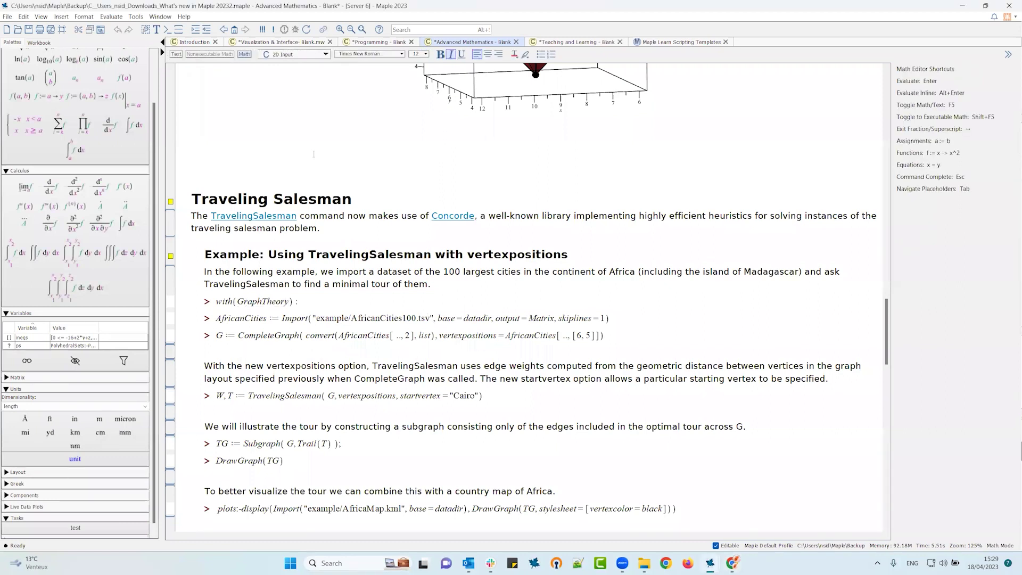
left_click(275, 30)
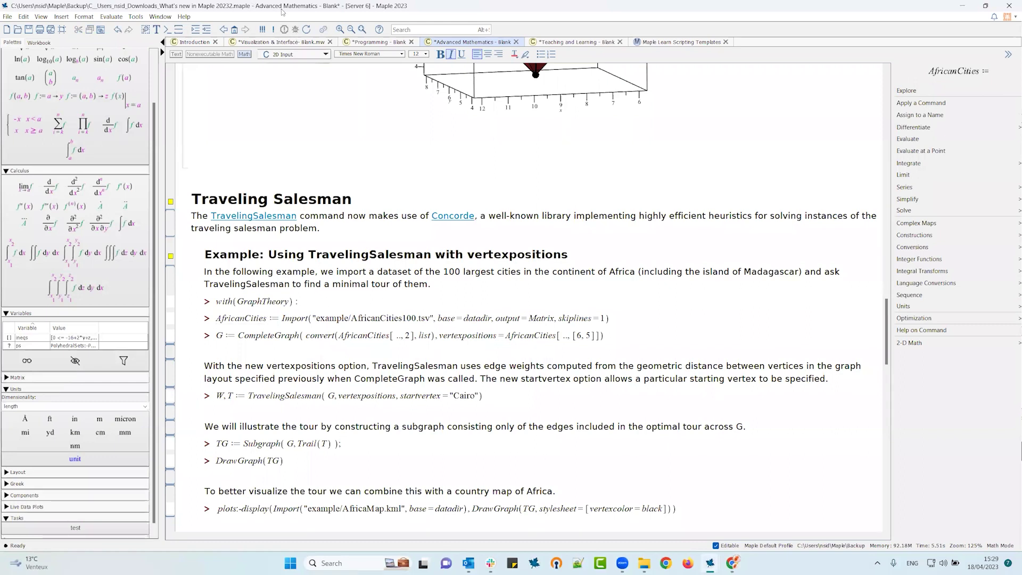
left_click(274, 30)
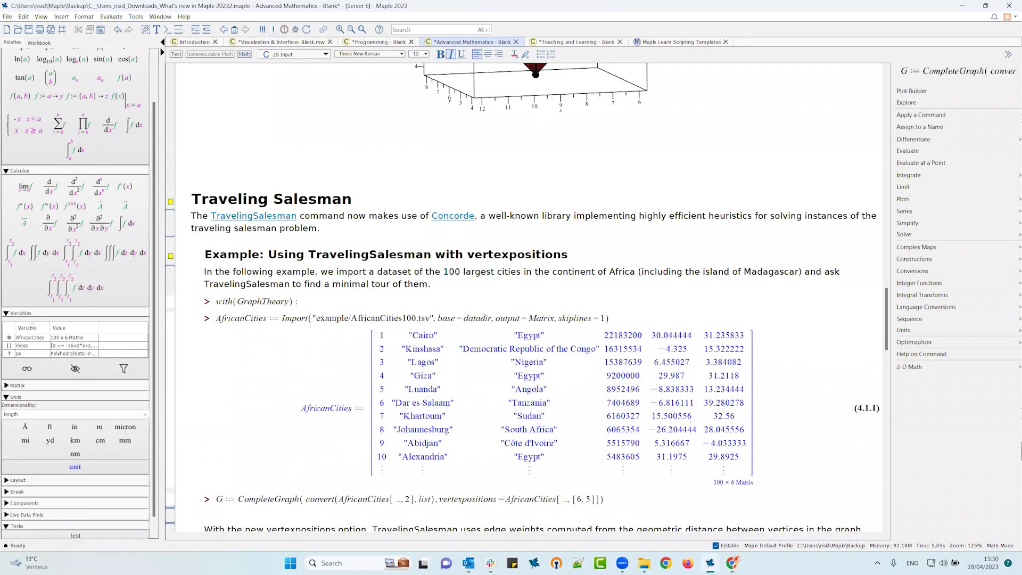
Create the complete graph G from the AfricanCities names, with vertex positions from matrix columns 6 and 5
scroll(399, 383, "down", 3)
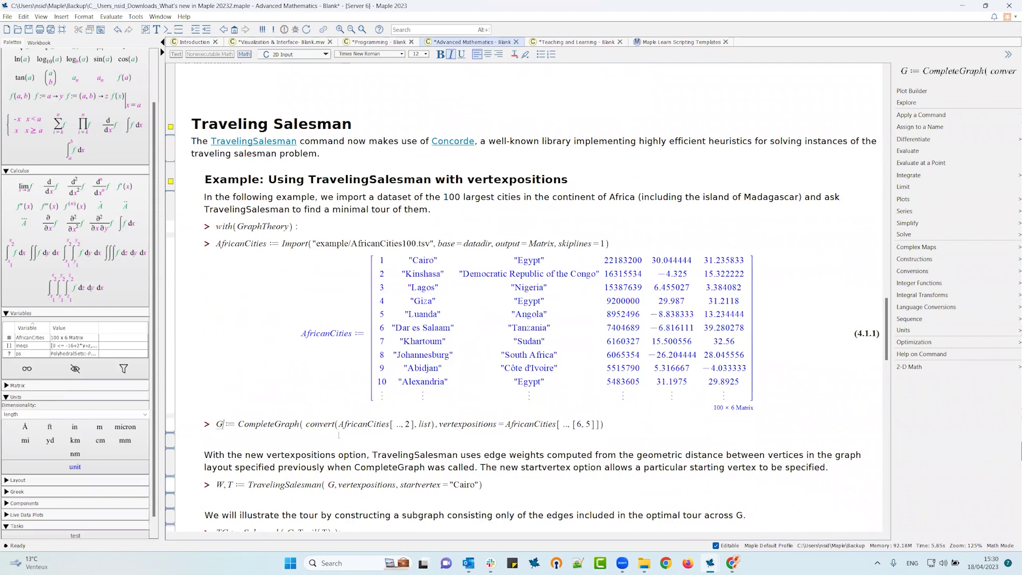
scroll(344, 392, "down", 2)
left_click(273, 30)
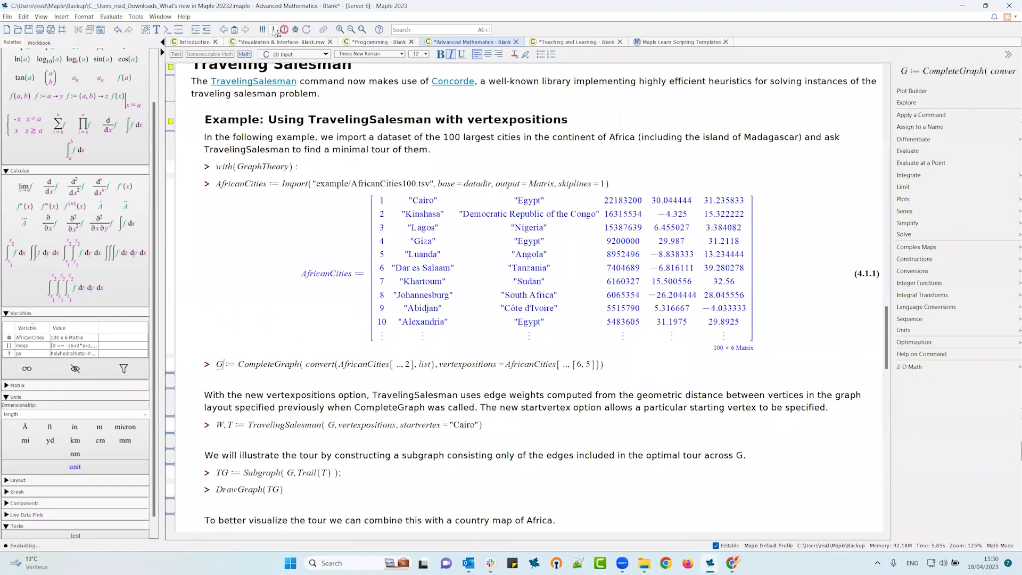
Compute the minimal tour of G with TravelingSalesman from start vertex "Cairo" and check the tour's first and last cities
scroll(367, 394, "down", 1)
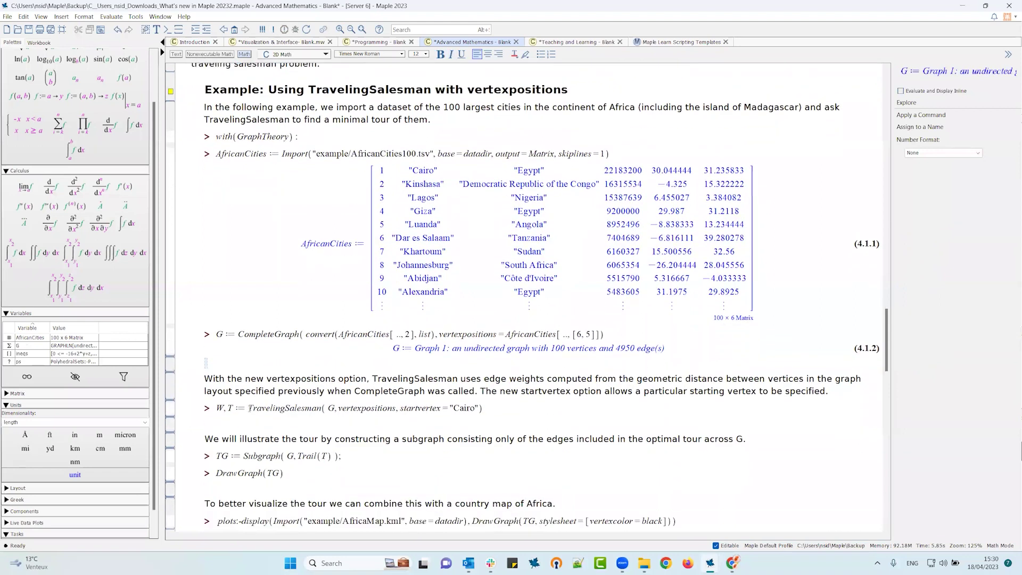
left_click_drag(248, 407, 321, 408)
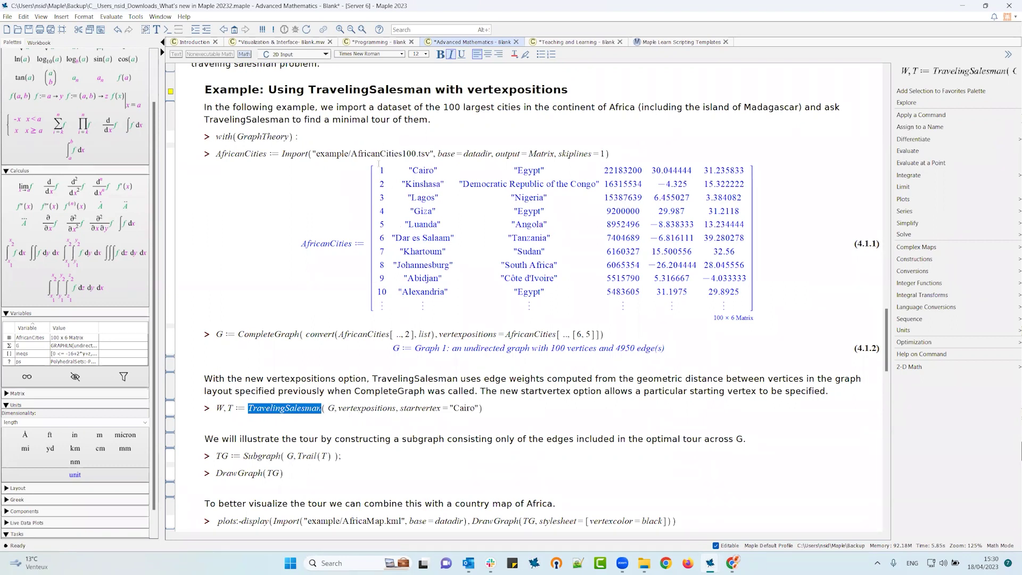
left_click(273, 30)
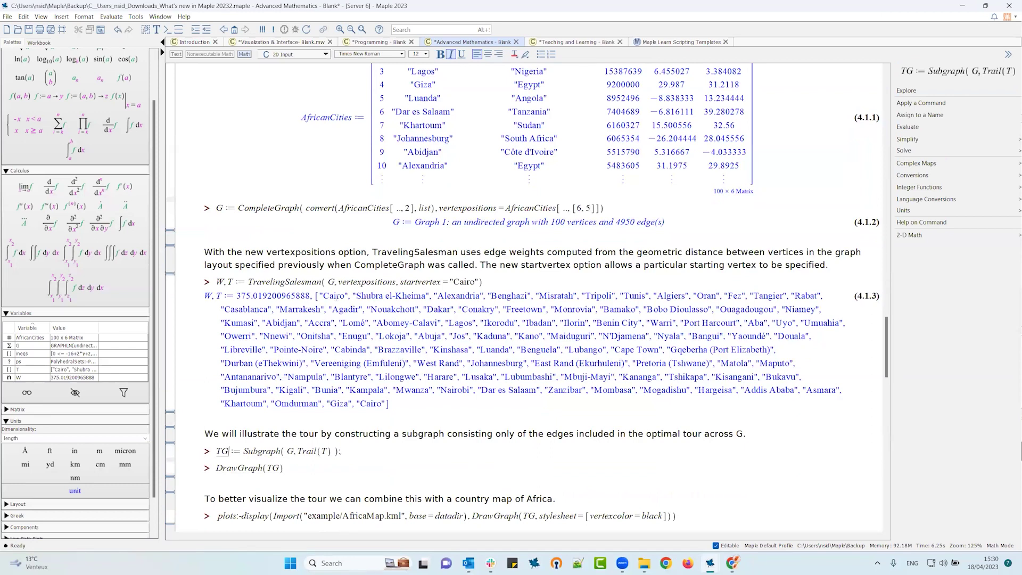
double_click(346, 297)
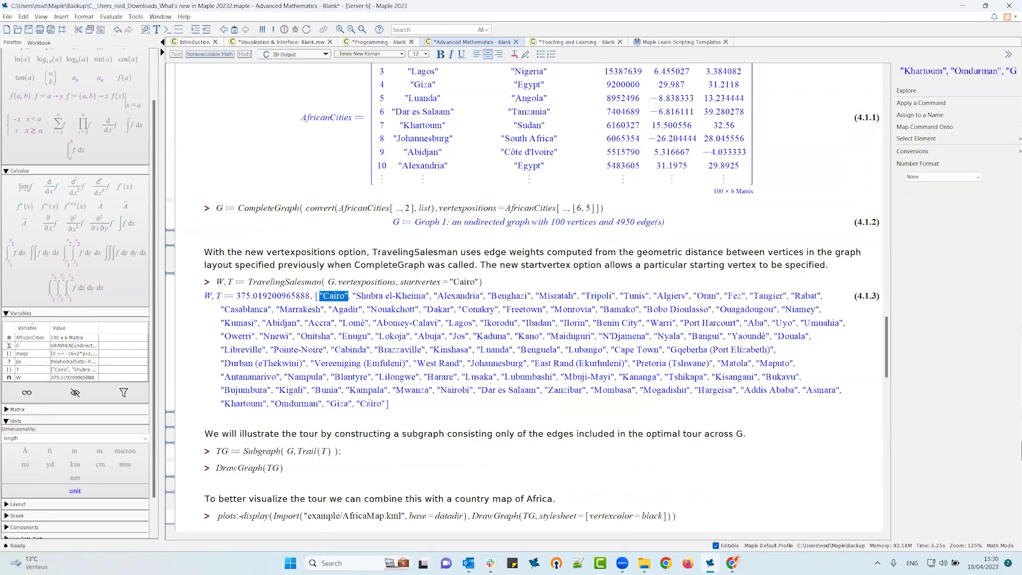
double_click(366, 403)
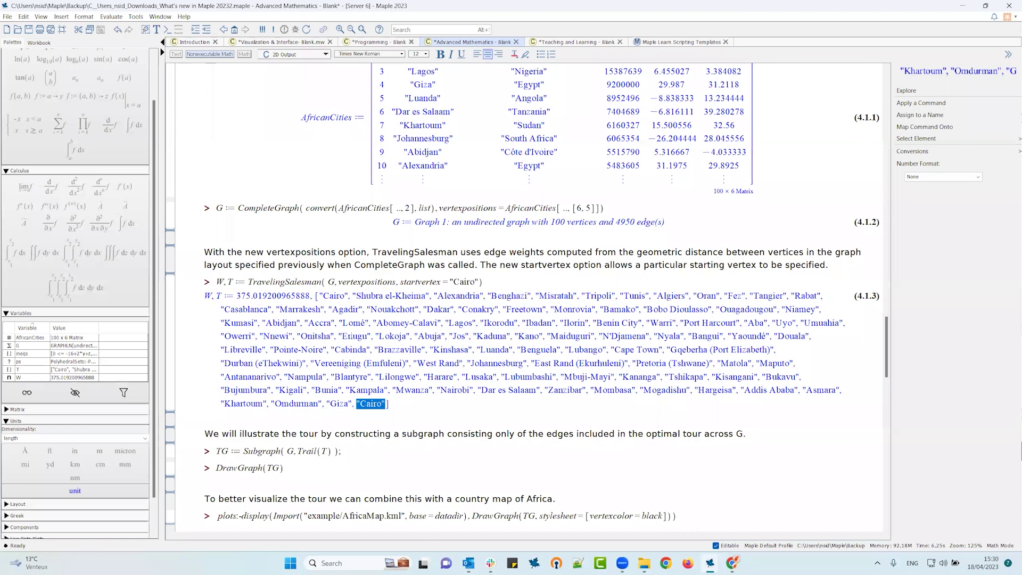
Build the subgraph TG from the trail of tour T and draw it with DrawGraph
scroll(304, 350, "down", 3)
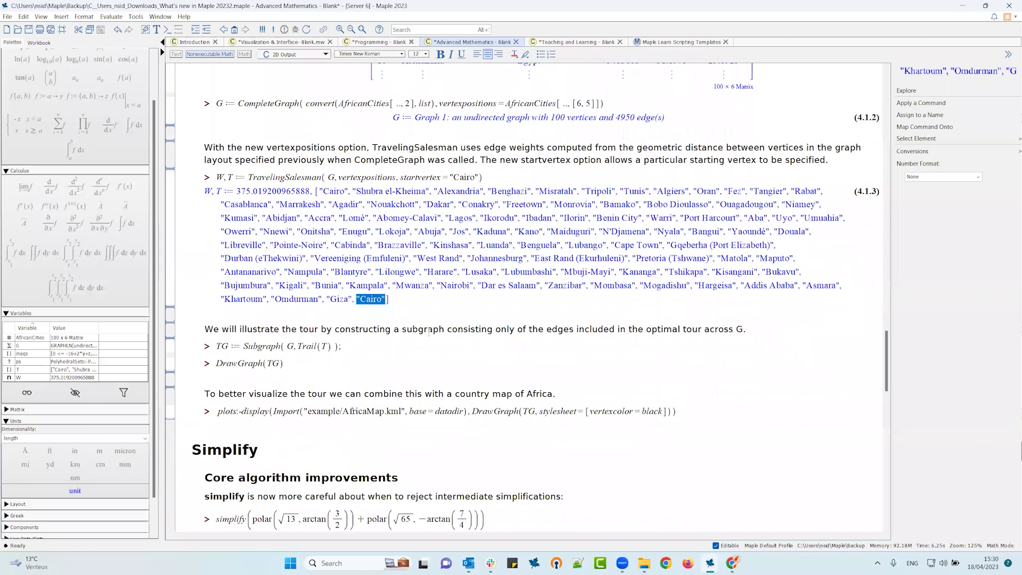
left_click(280, 346)
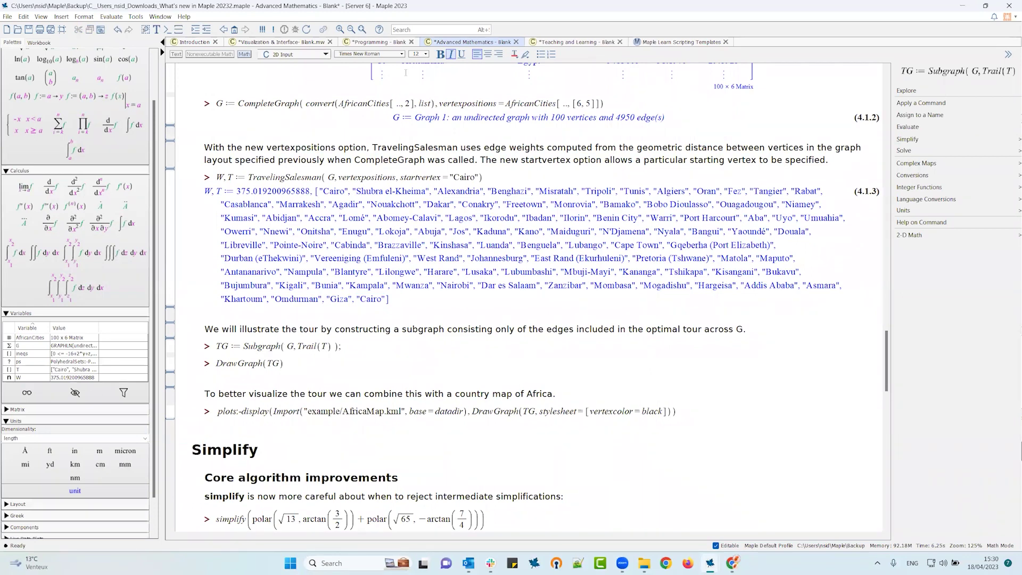
left_click(274, 31)
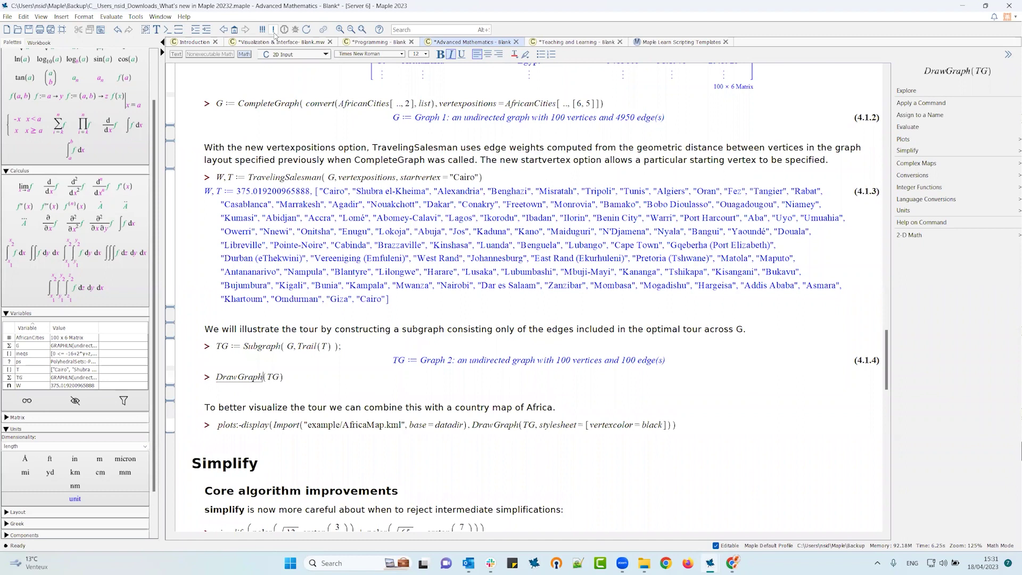
left_click(274, 31)
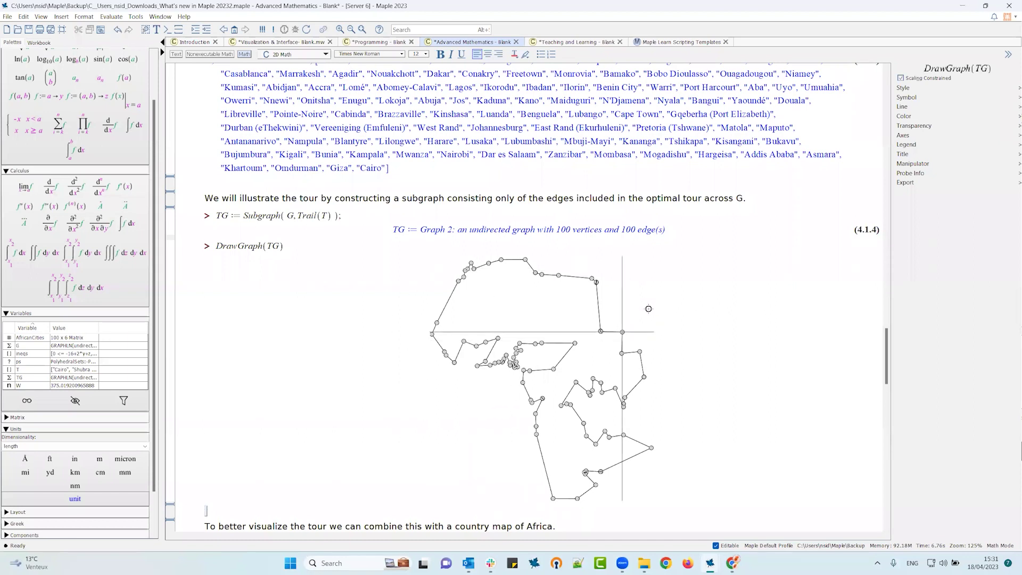
Display the TG tour with black vertices over the example/AfricaMap.kml country map and select the resulting plot
scroll(671, 314, "down", 1)
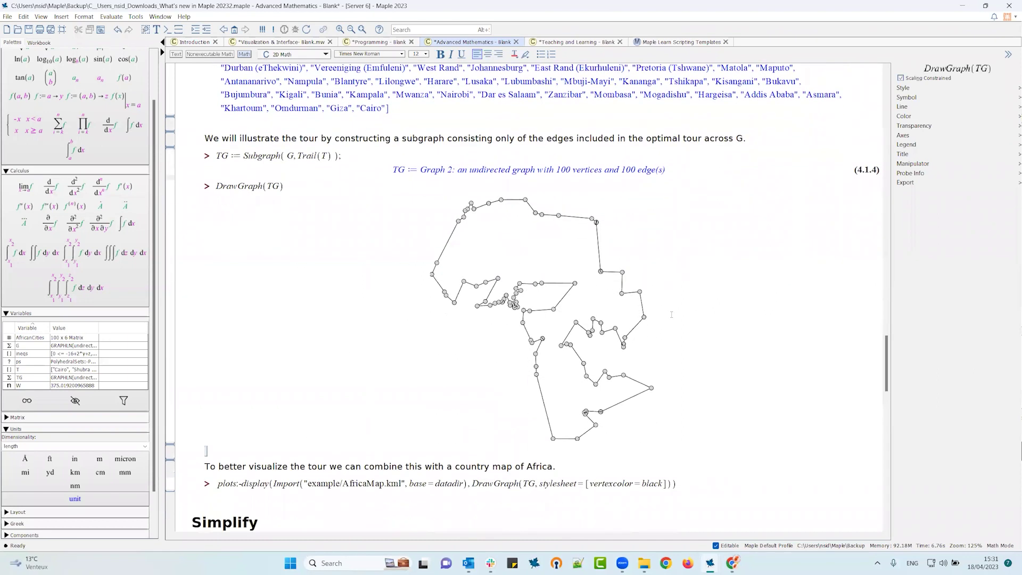
scroll(671, 315, "down", 1)
left_click(276, 469)
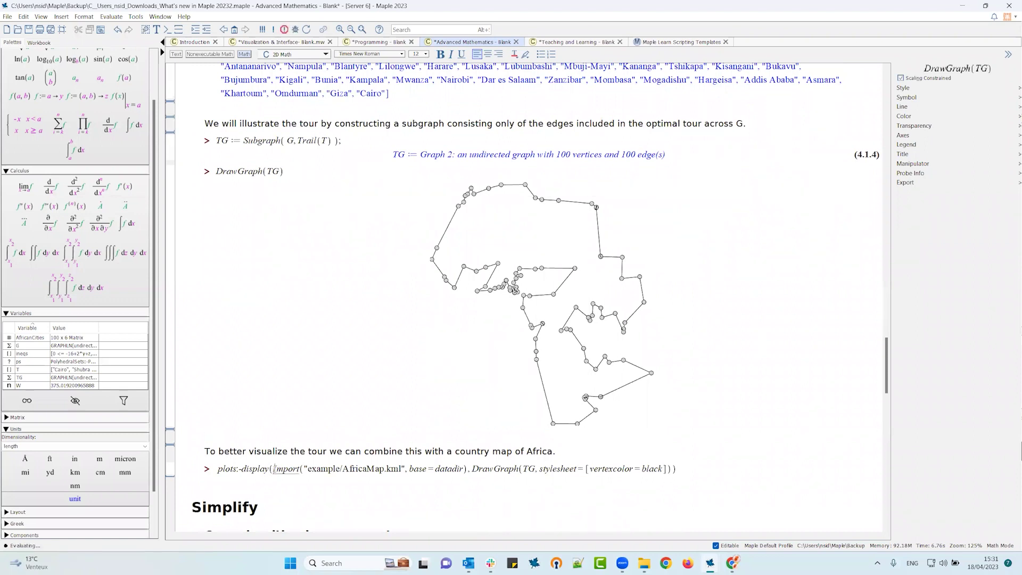
left_click(273, 30)
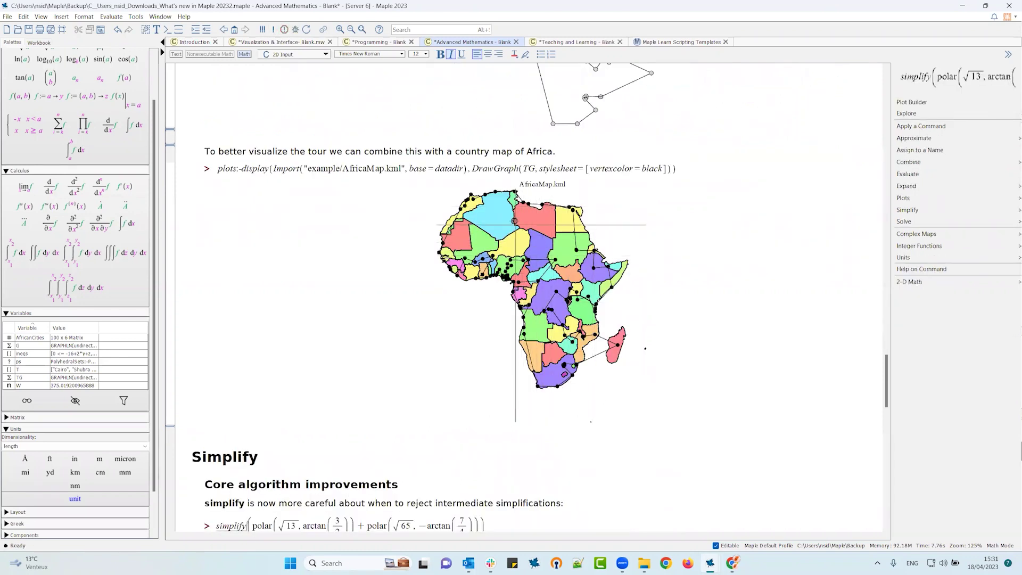
left_click(525, 208)
left_click(526, 208)
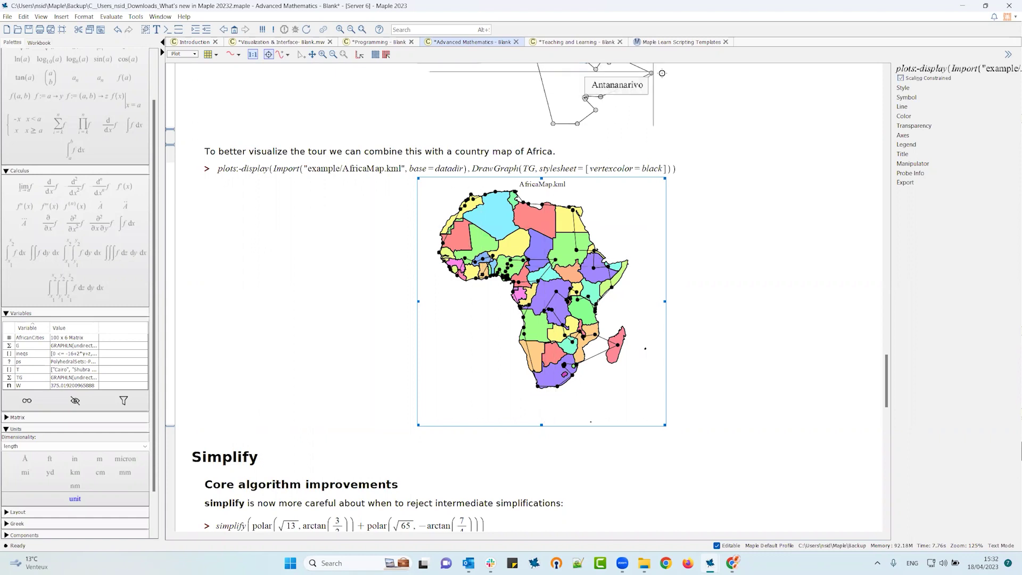
Examine the Simplify section's core algorithm improvement examples
scroll(425, 300, "down", 3)
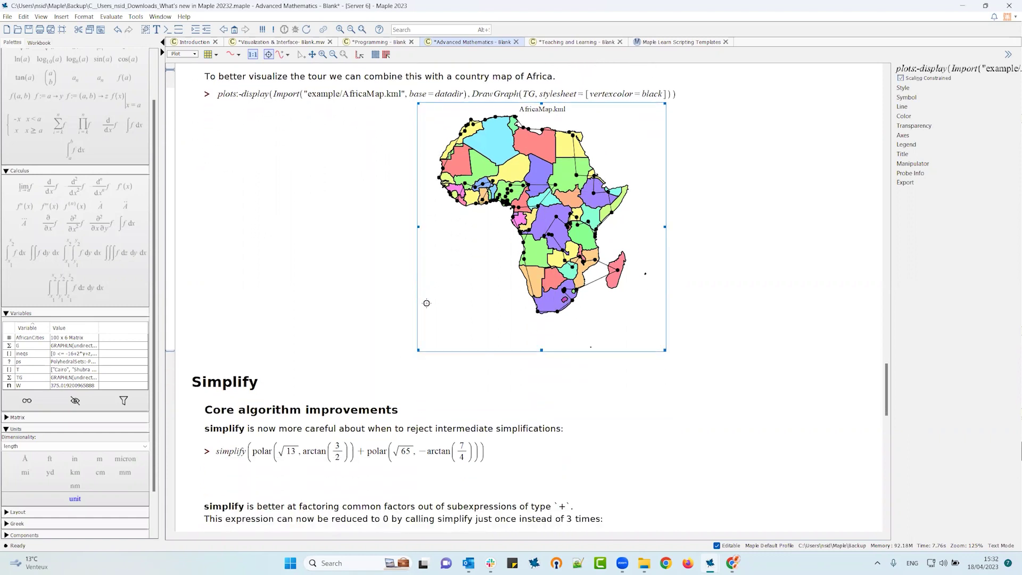
scroll(426, 303, "down", 3)
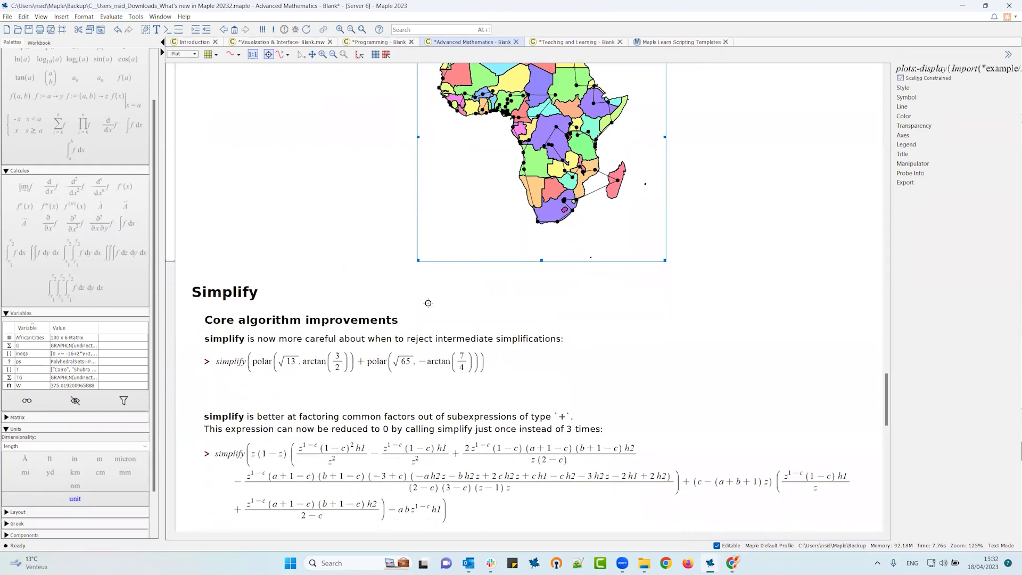
scroll(428, 302, "down", 4)
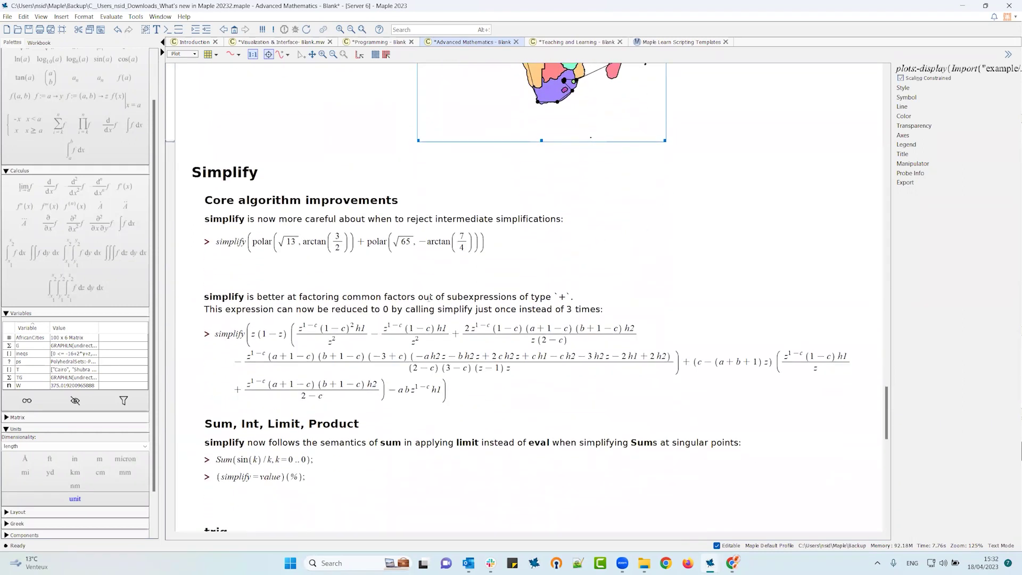
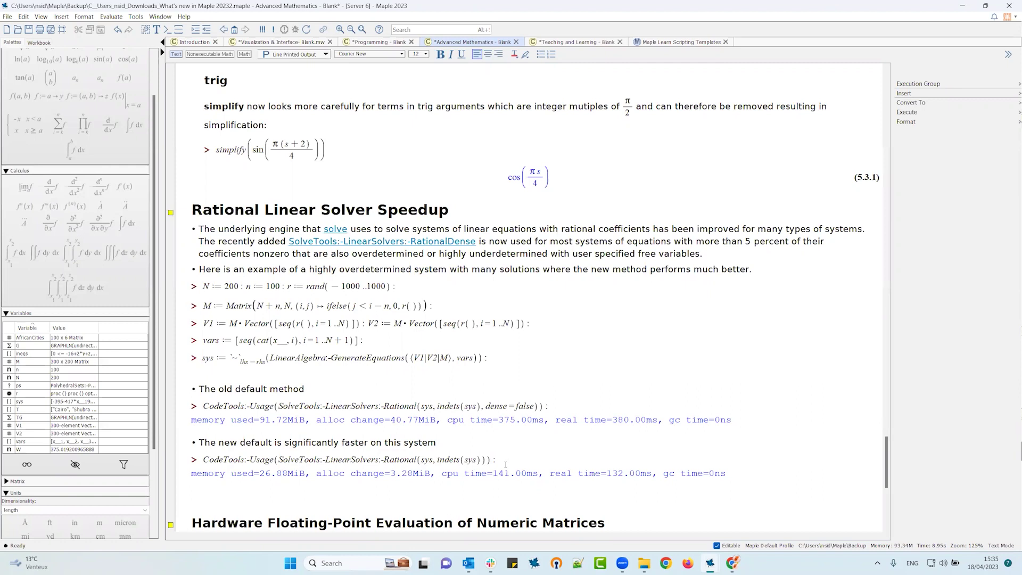
Run the first hardware floating-point example, timing the creation of the 10^5-element float vector signal of sin(i)
scroll(505, 464, "down", 3)
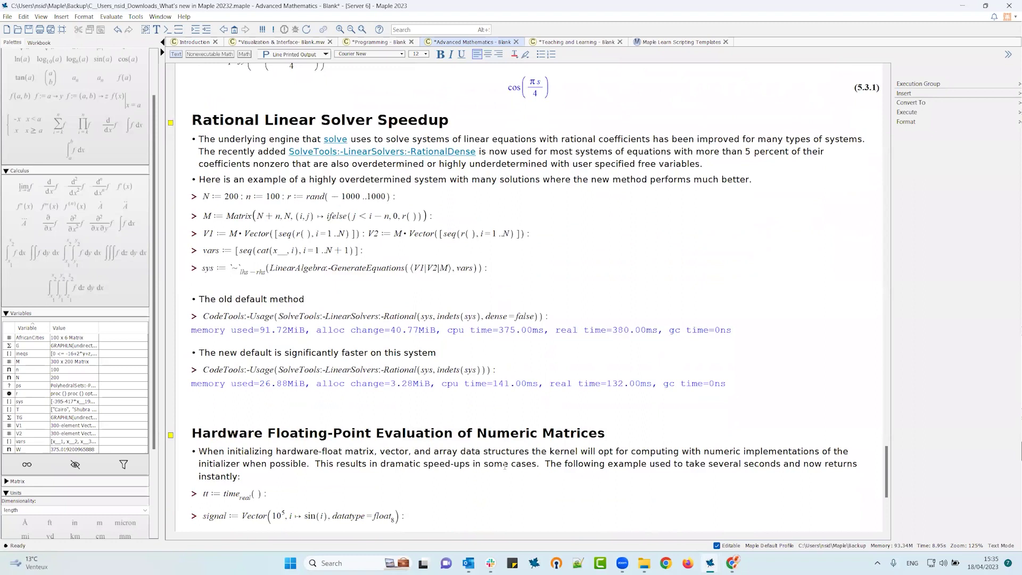
scroll(509, 467, "down", 3)
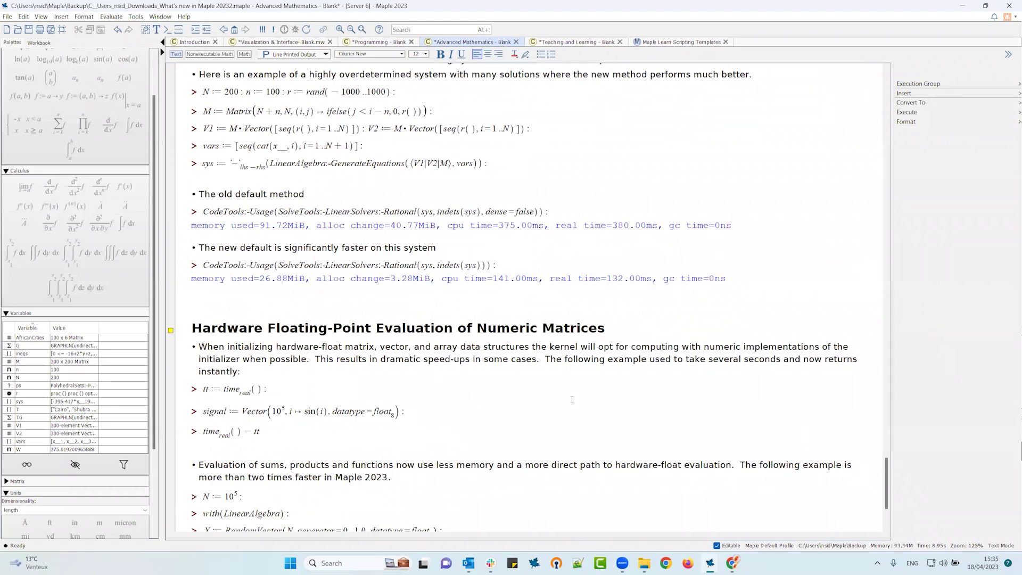
left_click(241, 389)
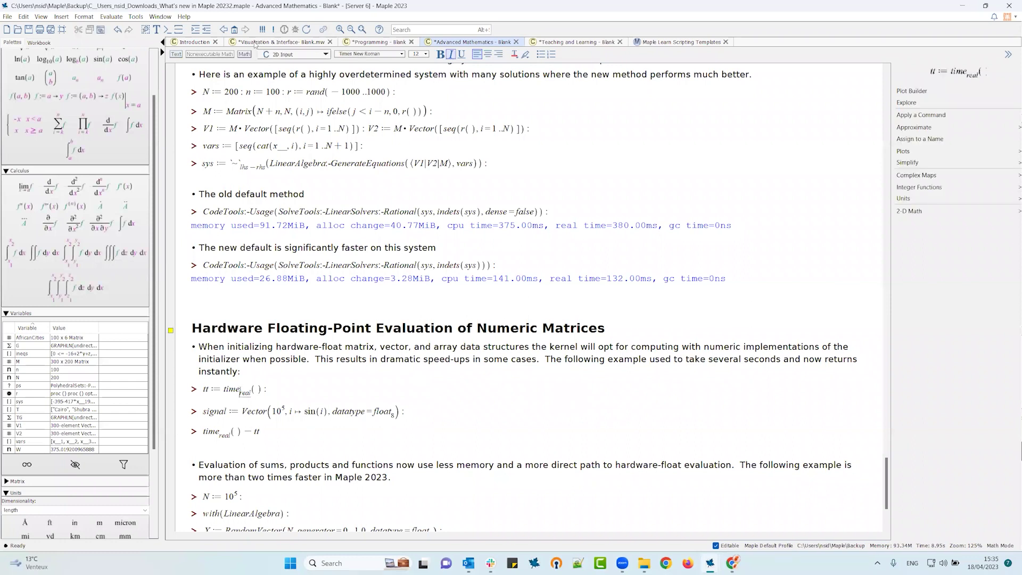
left_click(274, 29)
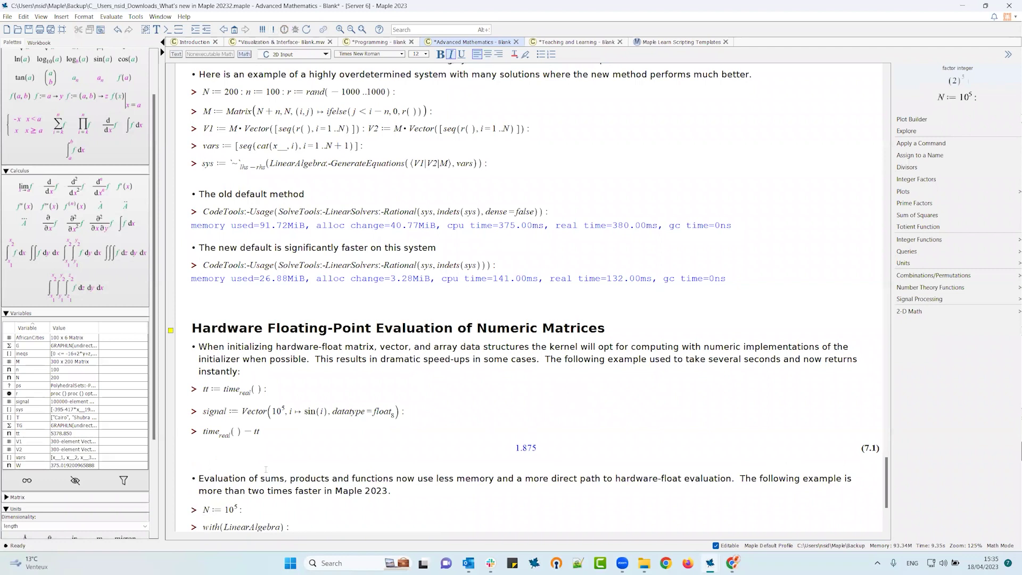
Run the second hardware-float example with N = 10^5, from the random vectors X and Y to timing the total vector
scroll(409, 433, "down", 3)
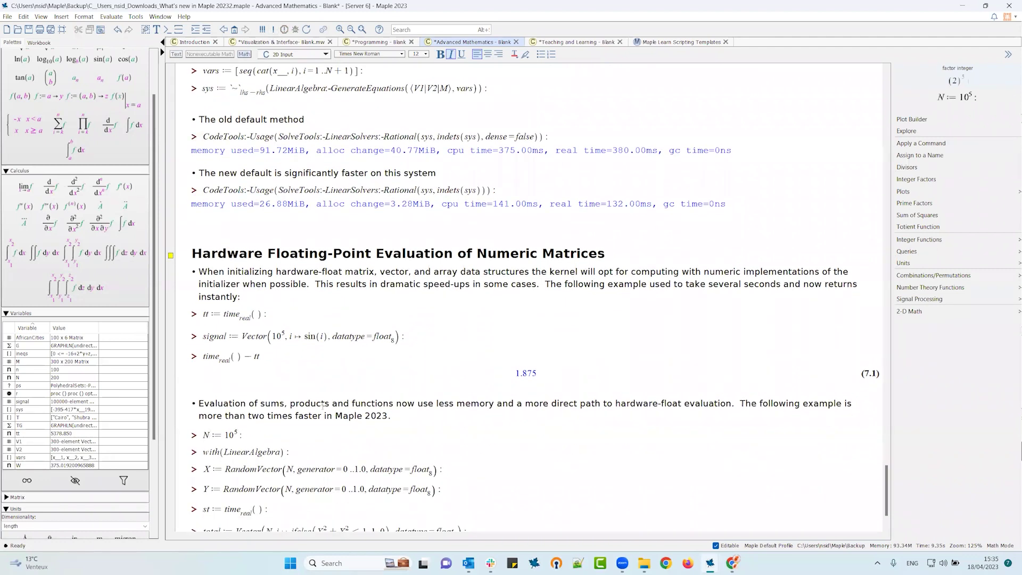
scroll(494, 406, "down", 3)
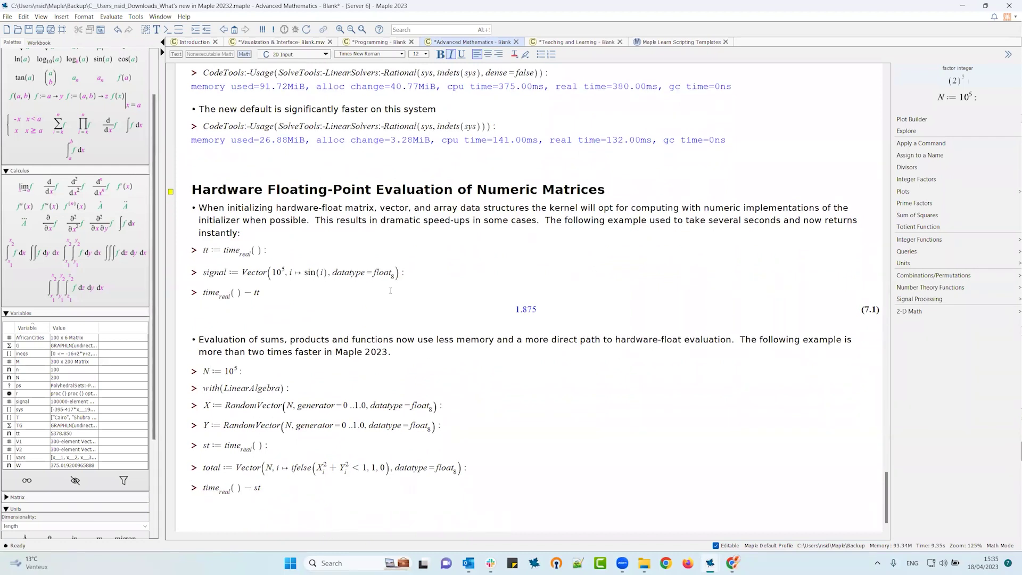
left_click(274, 30)
left_click(275, 30)
left_click(274, 30)
left_click(274, 30)
left_click(275, 30)
left_click(274, 29)
left_click(274, 30)
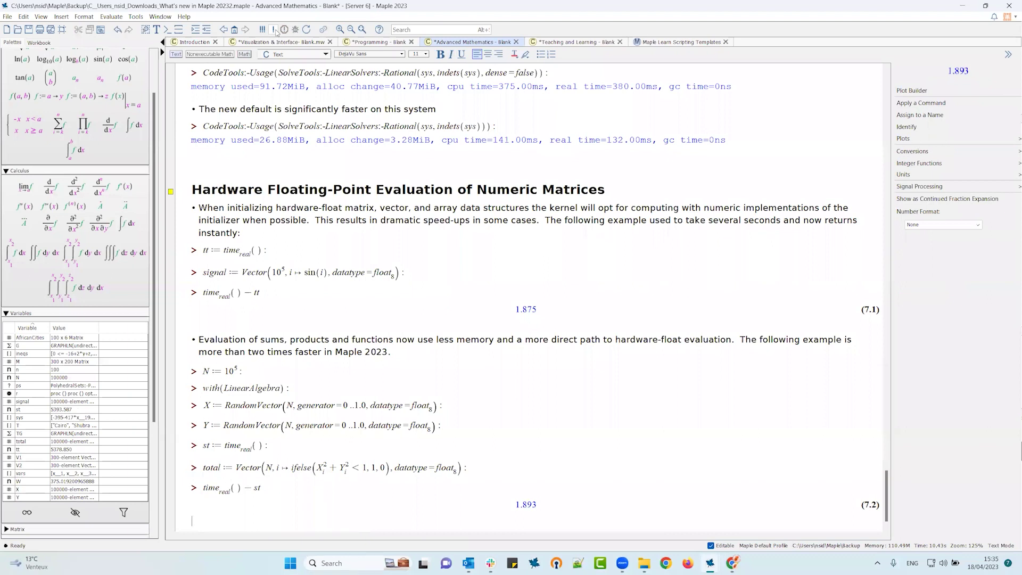
Re-evaluate the elapsed real time since st in the second hardware-float example
left_click(297, 488)
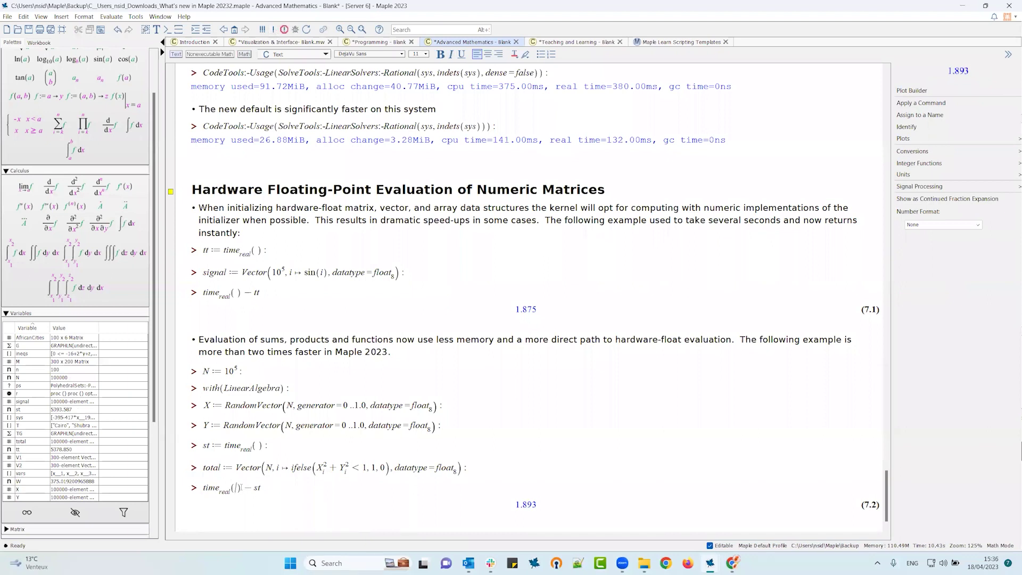
left_click(274, 30)
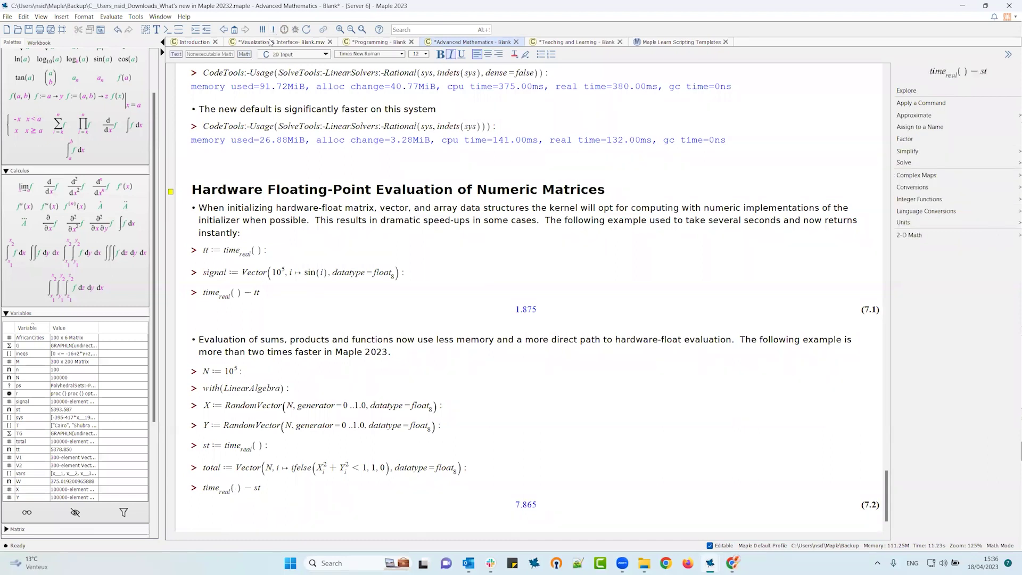
left_click(272, 30)
left_click(266, 418)
scroll(355, 394, "up", 1)
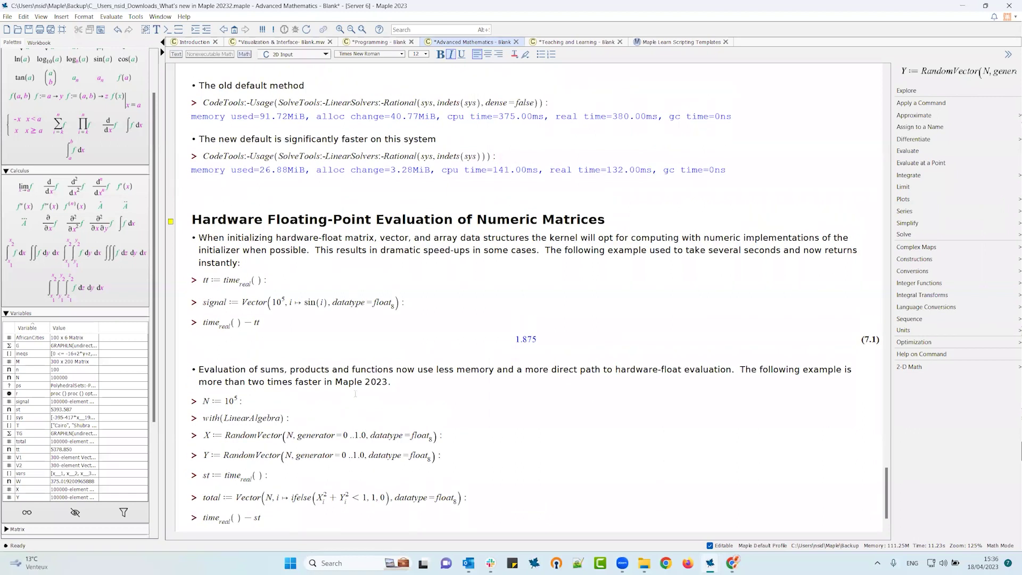
scroll(355, 393, "up", 2)
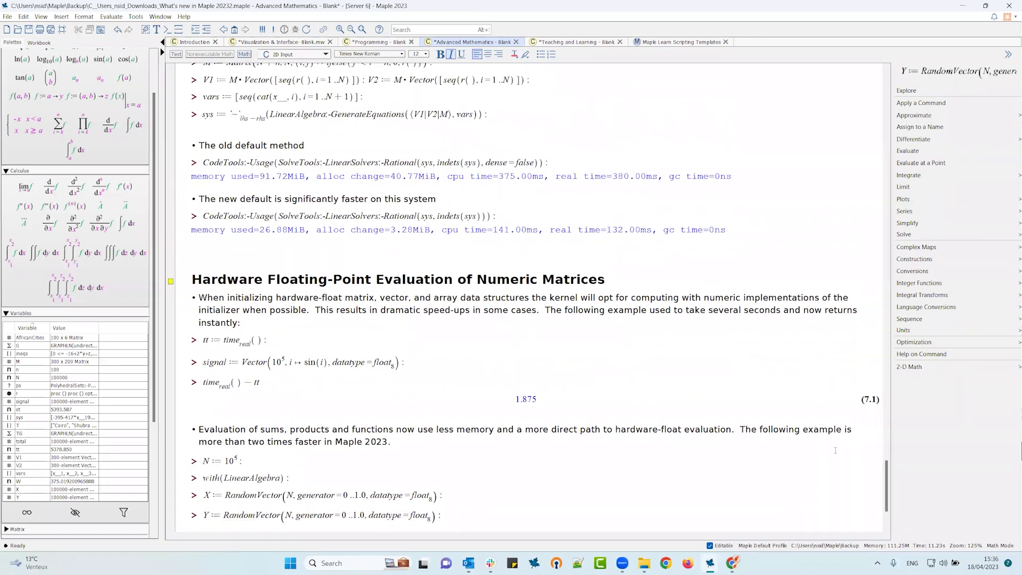
key("Return")
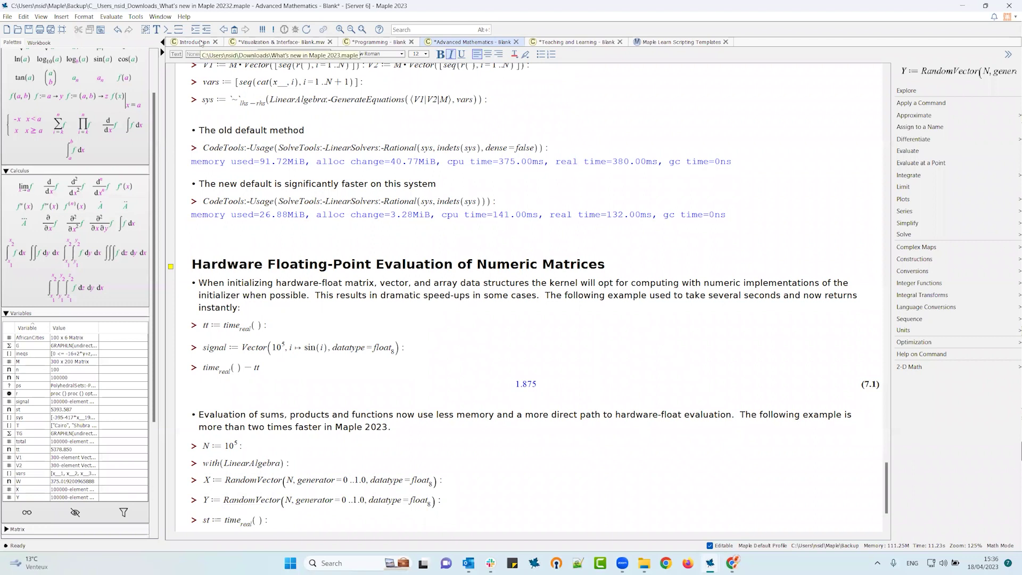
Return to the Introduction document and follow its Teaching and Learning link to the start of that worksheet
left_click(201, 42)
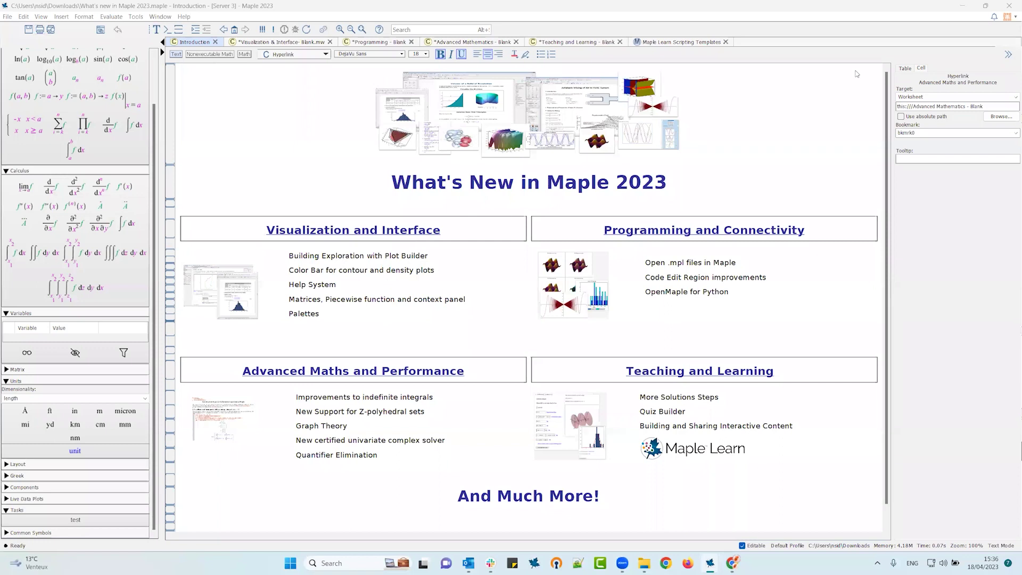
scroll(447, 246, "down", 1)
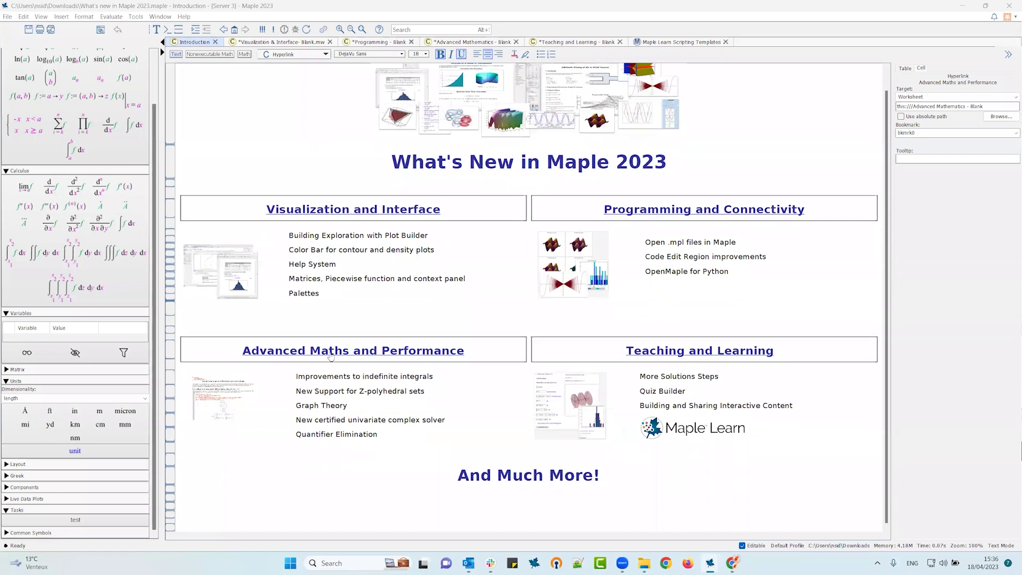
left_click(727, 355)
scroll(591, 270, "up", 10)
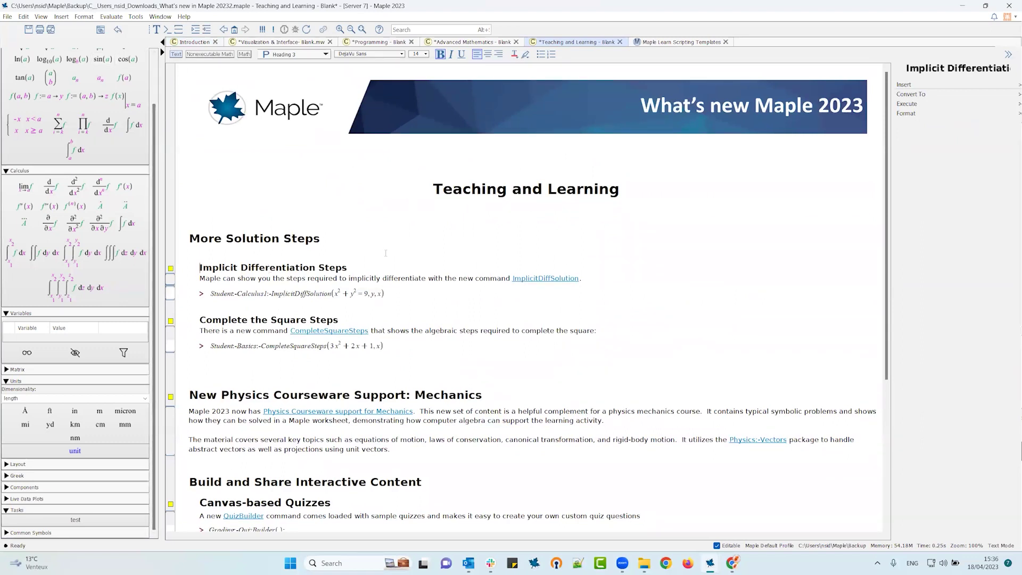
Generate the implicit differentiation steps for x^2 + y^2 = 9 with ImplicitDiffSolution and return to the start of the solution
left_click(339, 31)
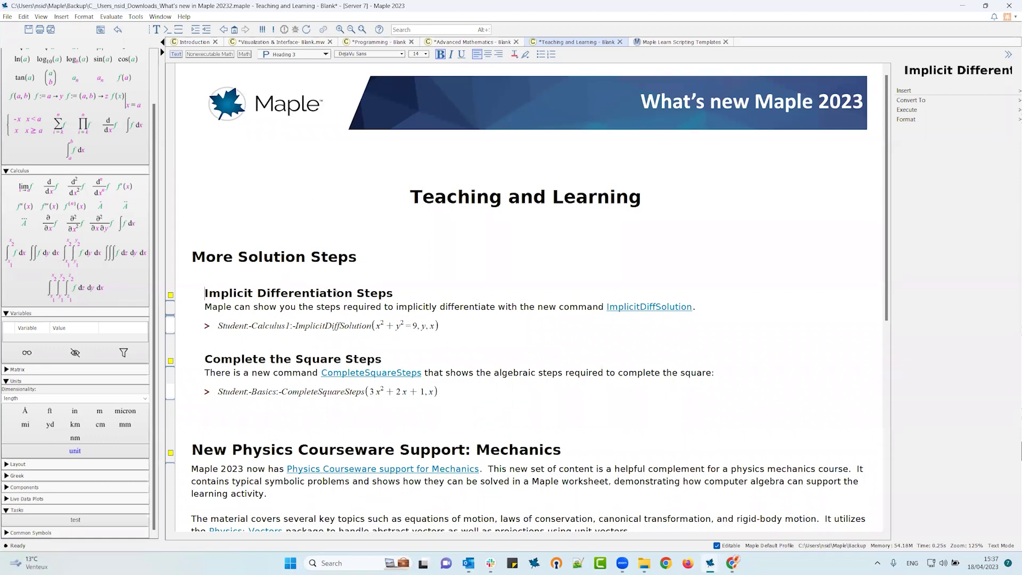
left_click(305, 325)
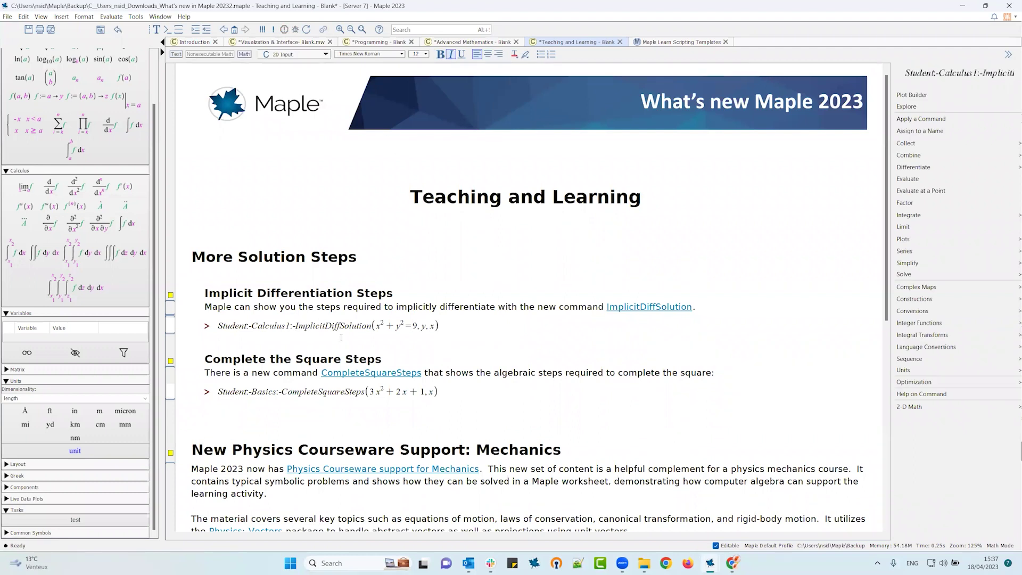
left_click_drag(418, 325, 376, 326)
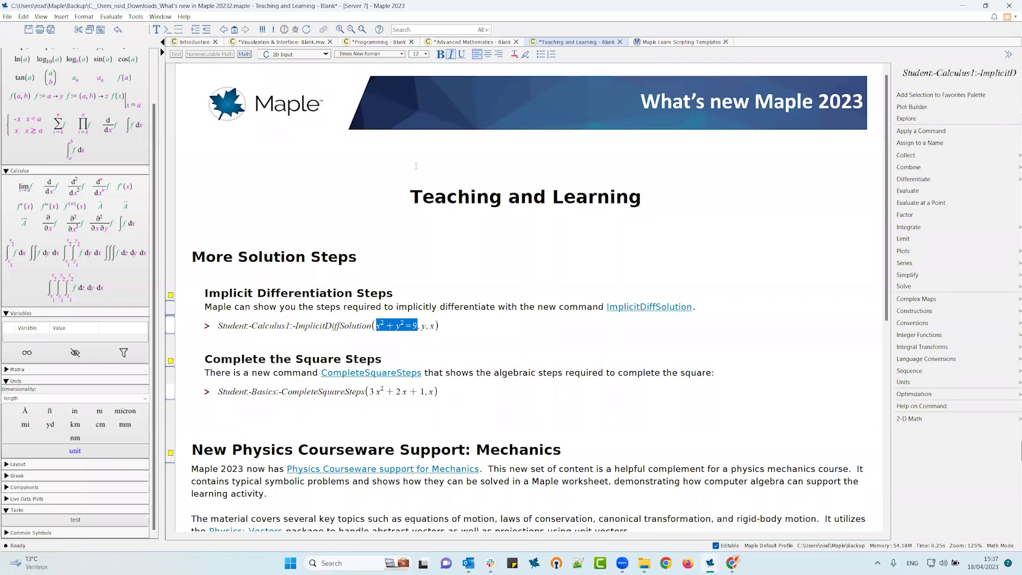
left_click(274, 30)
scroll(491, 254, "up", 8)
scroll(492, 254, "up", 6)
scroll(498, 255, "up", 4)
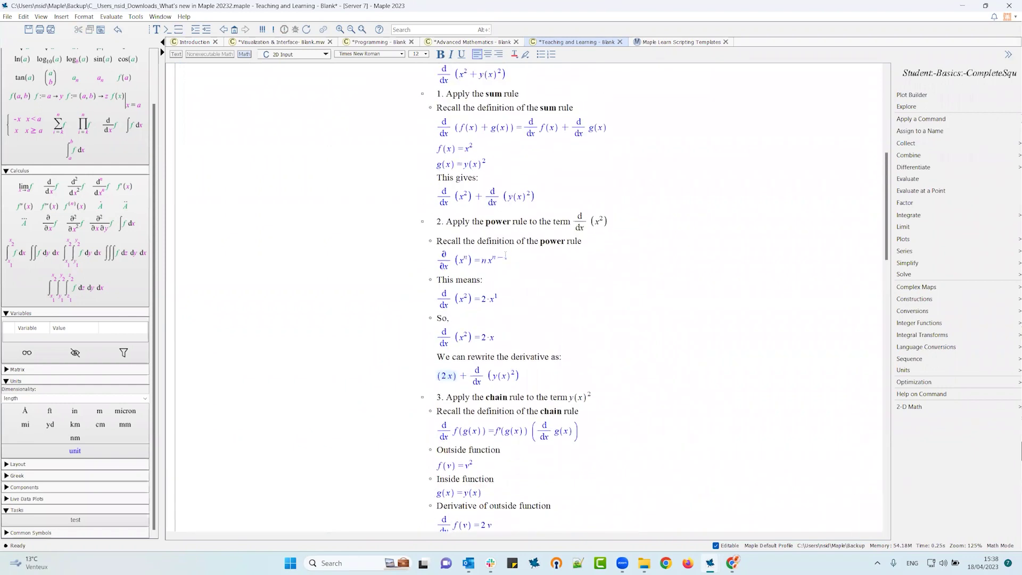
scroll(505, 256, "up", 4)
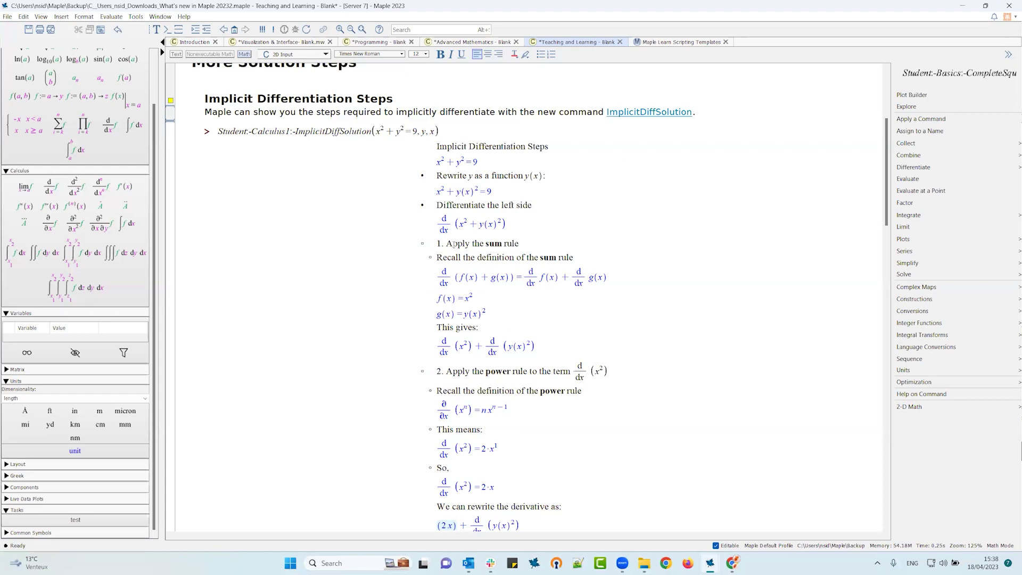
Examine the implicit differentiation solution, from the sum, power, chain and constant rules to solving for y'
triple_click(495, 243)
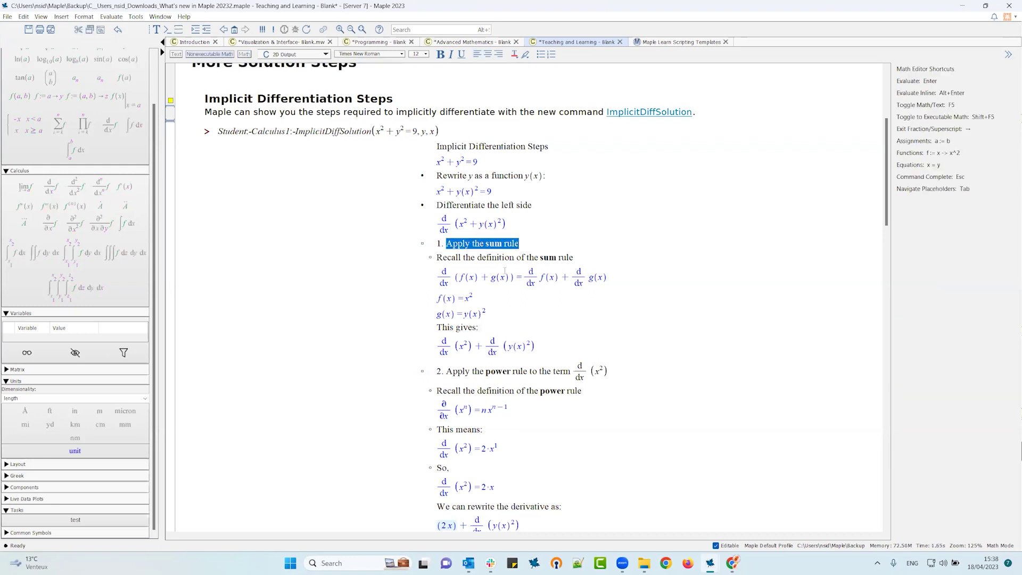
left_click(500, 291)
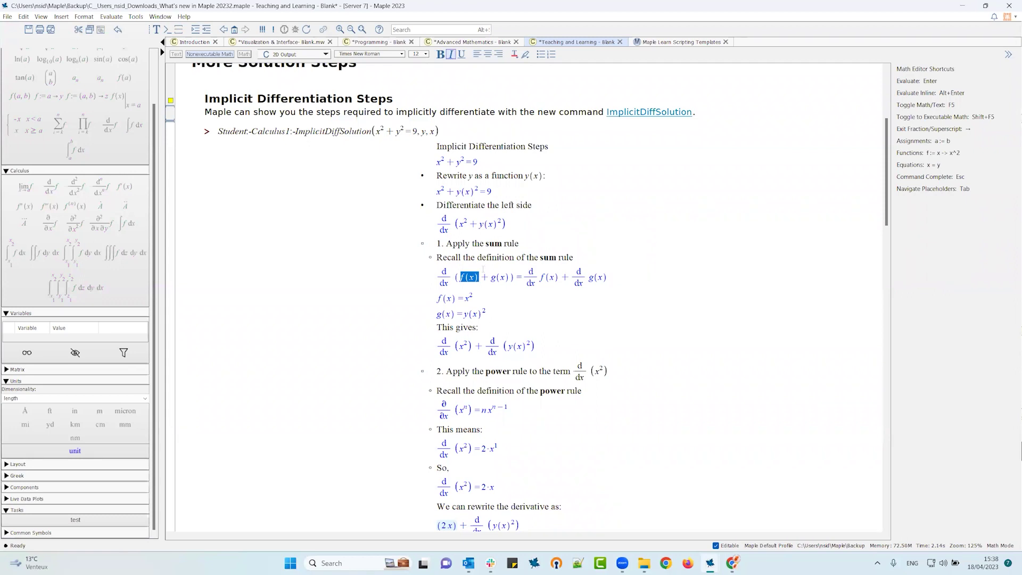
scroll(521, 272, "down", 1)
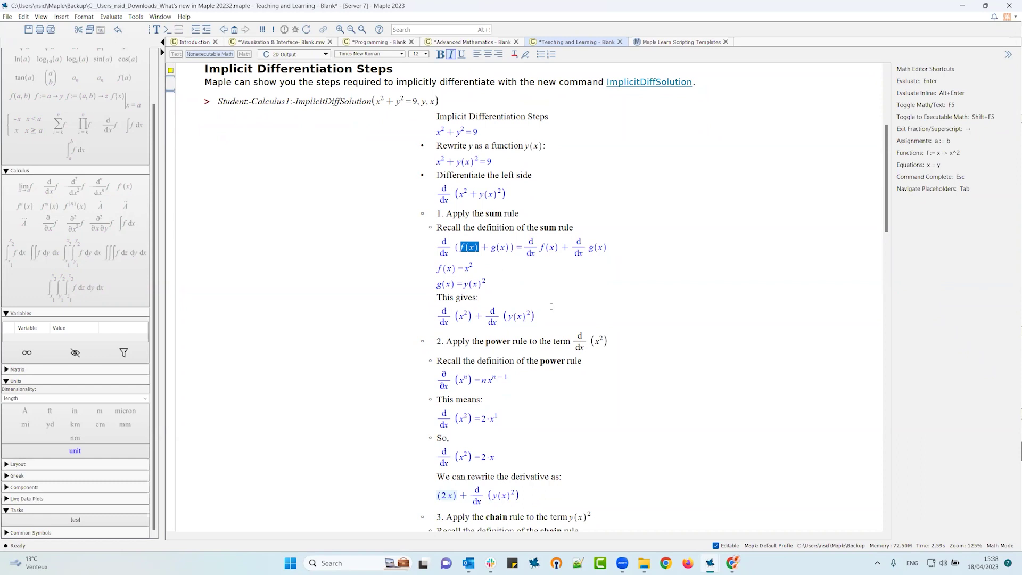
scroll(551, 307, "down", 3)
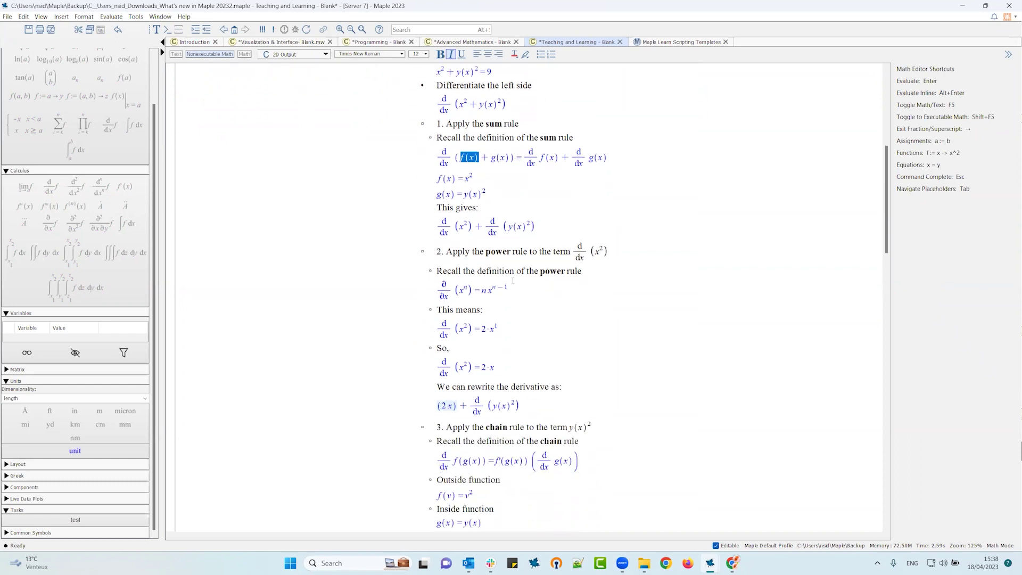
scroll(512, 281, "down", 2)
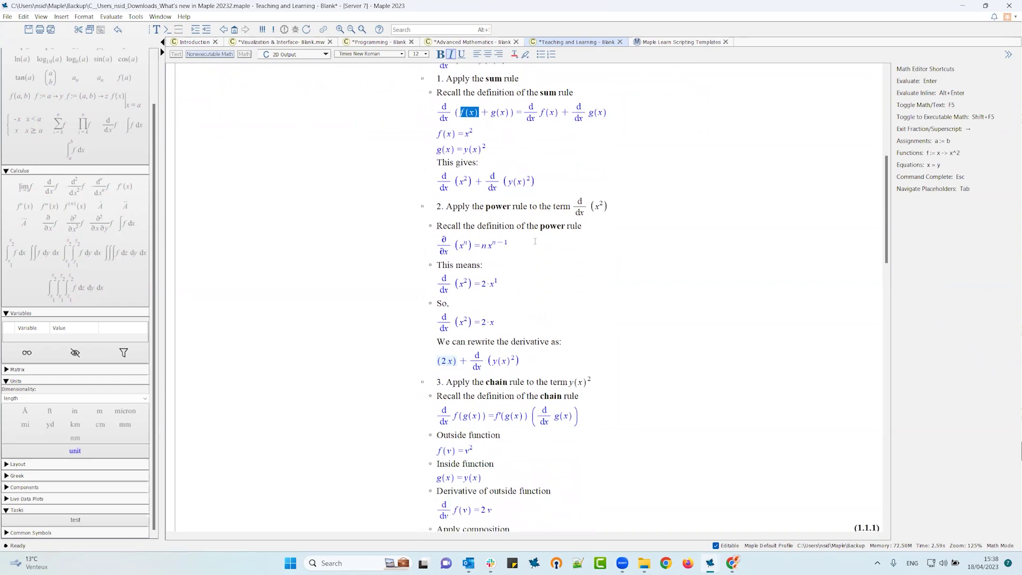
scroll(546, 278, "down", 5)
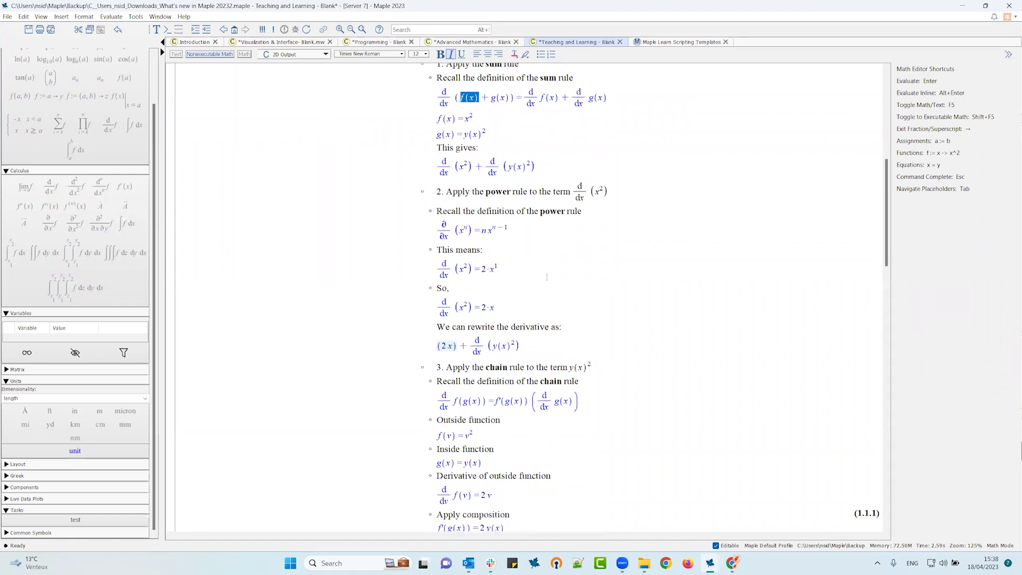
scroll(547, 276, "down", 7)
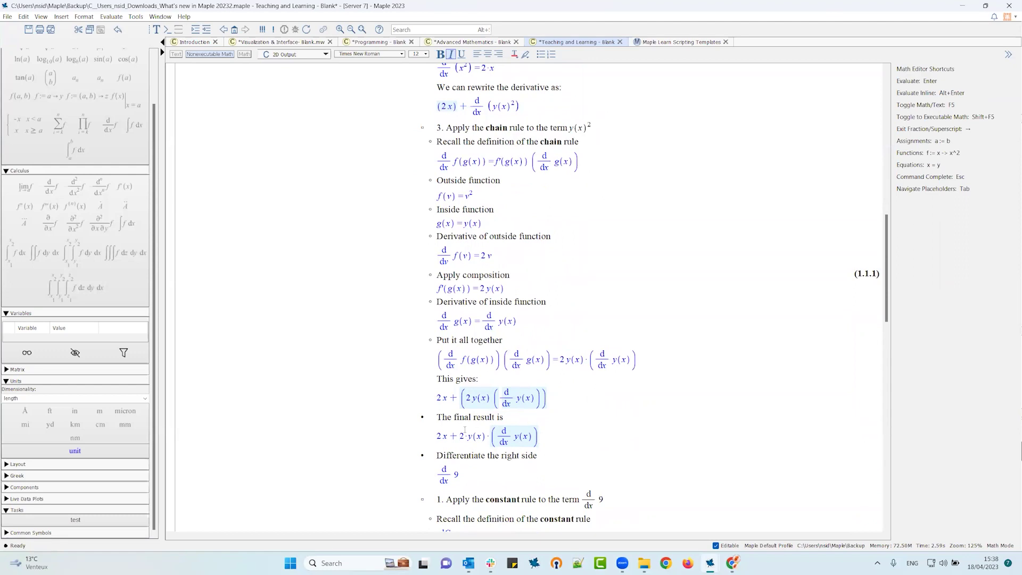
scroll(511, 409, "up", 8)
scroll(519, 373, "down", 10)
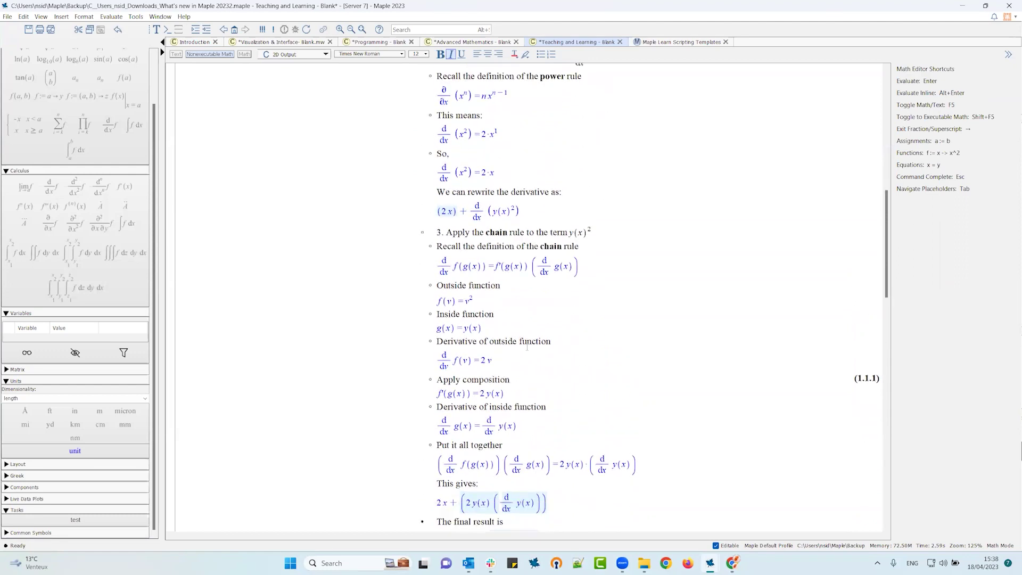
scroll(527, 348, "down", 6)
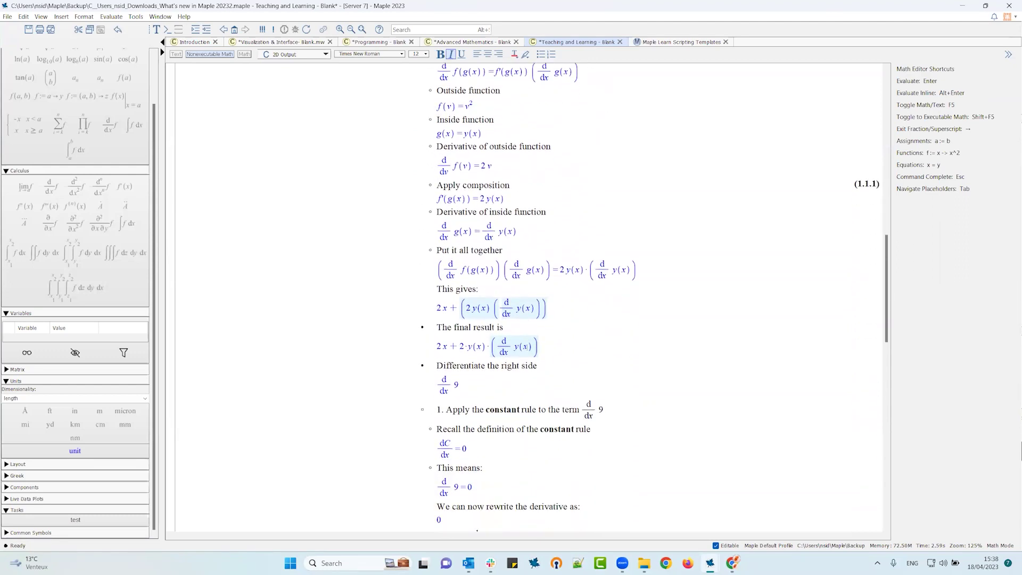
scroll(527, 349, "down", 12)
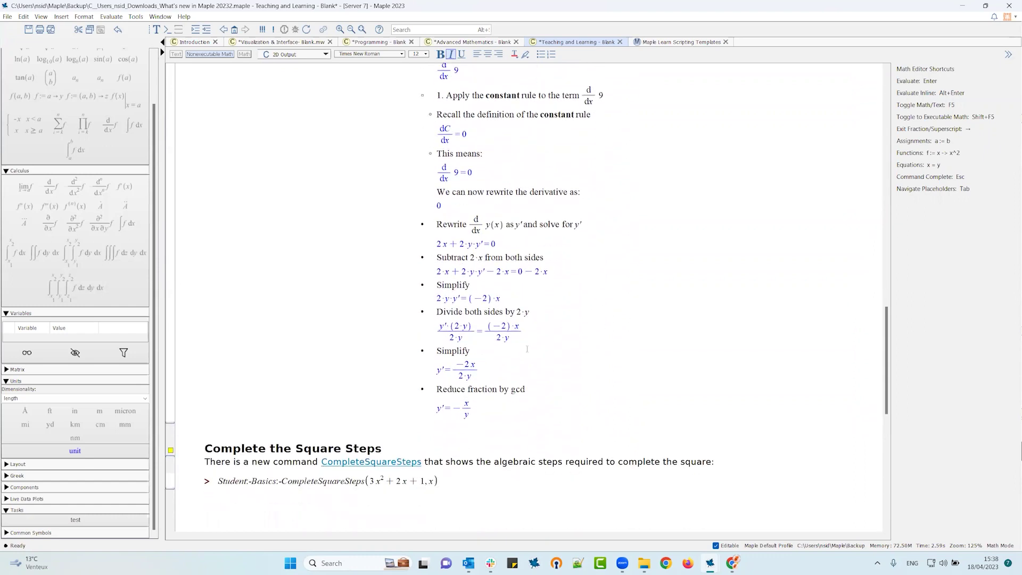
scroll(527, 348, "up", 20)
scroll(537, 337, "up", 20)
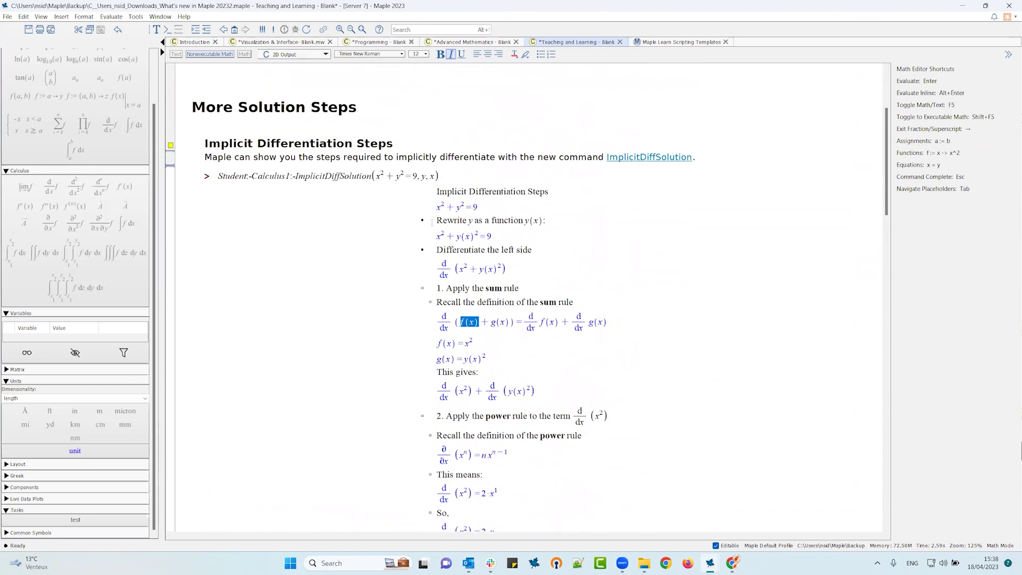
scroll(599, 309, "down", 16)
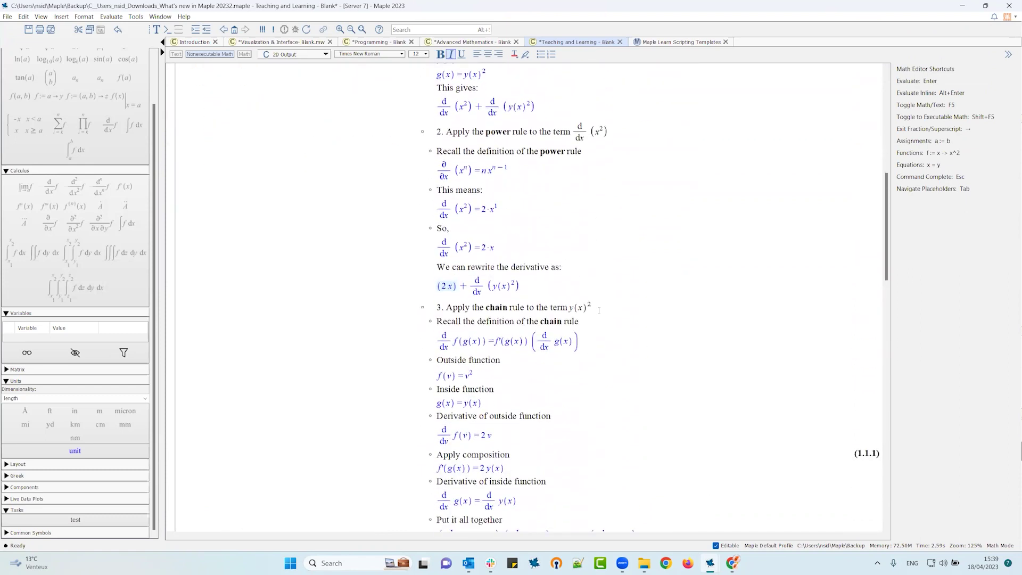
scroll(598, 311, "down", 16)
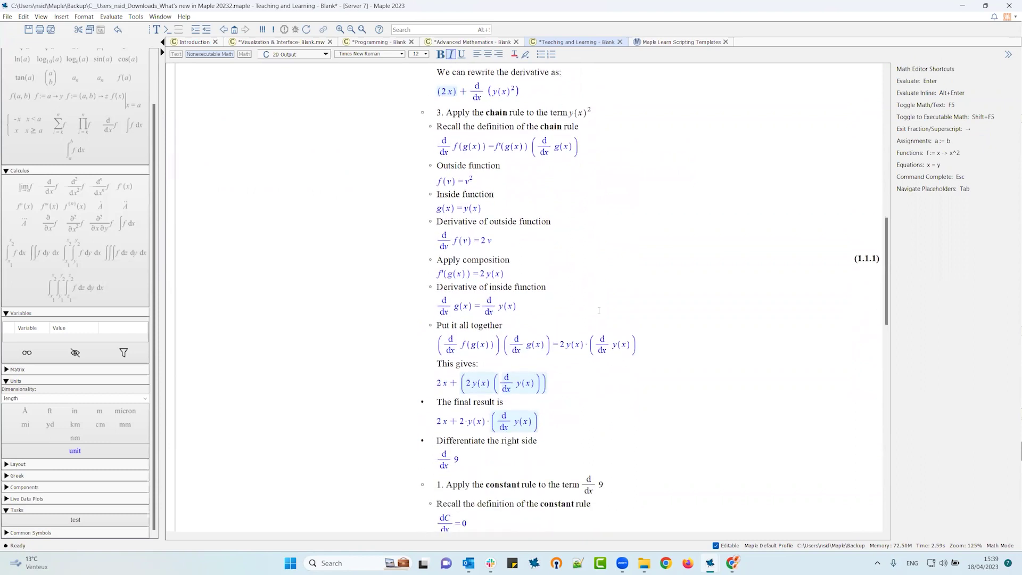
scroll(599, 310, "down", 8)
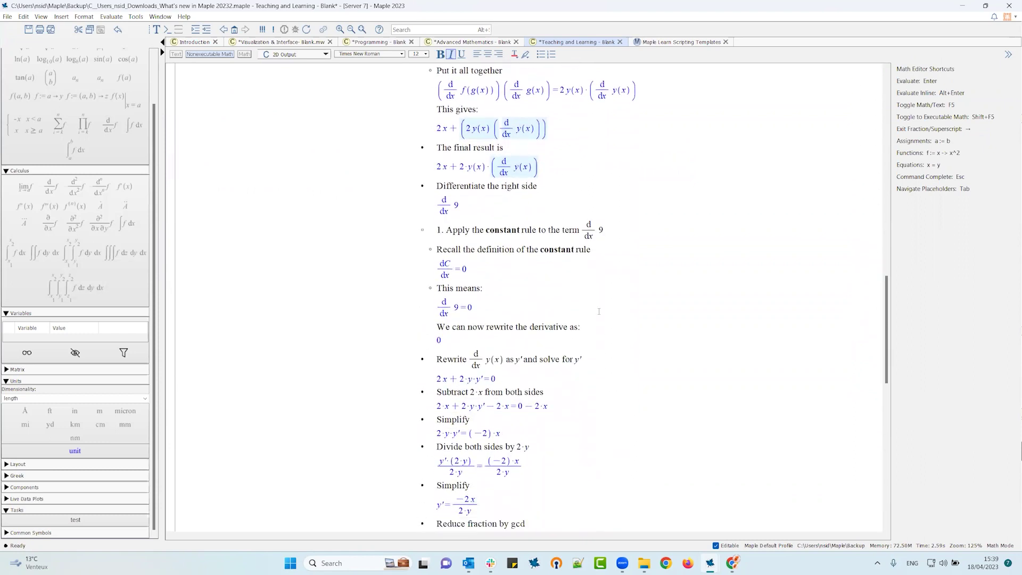
Generate the complete-the-square steps for 3x^2 + 2x + 1 in x with the CompleteSquareSteps example
scroll(599, 314, "up", 2)
scroll(599, 315, "down", 5)
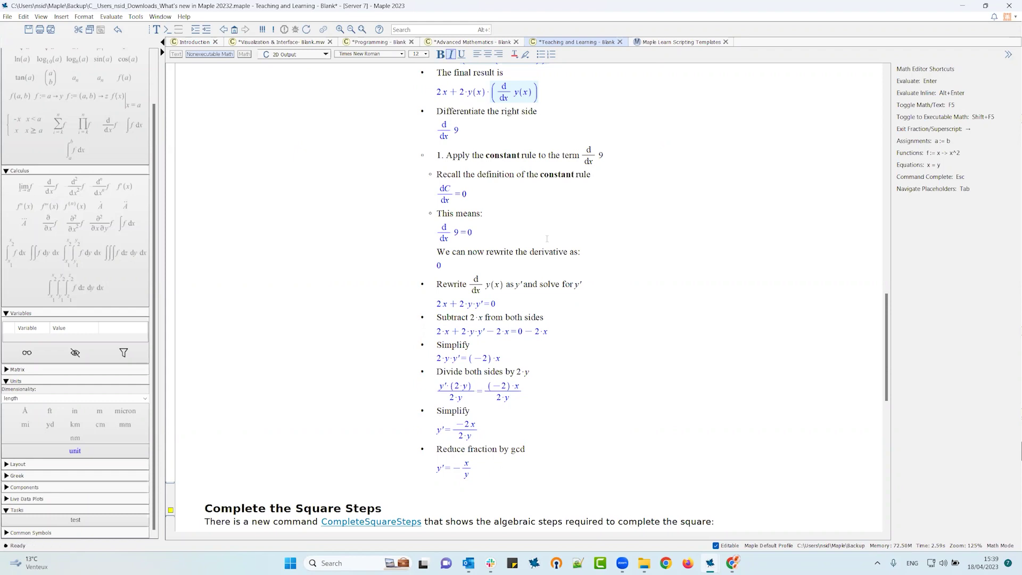
scroll(512, 146, "down", 3)
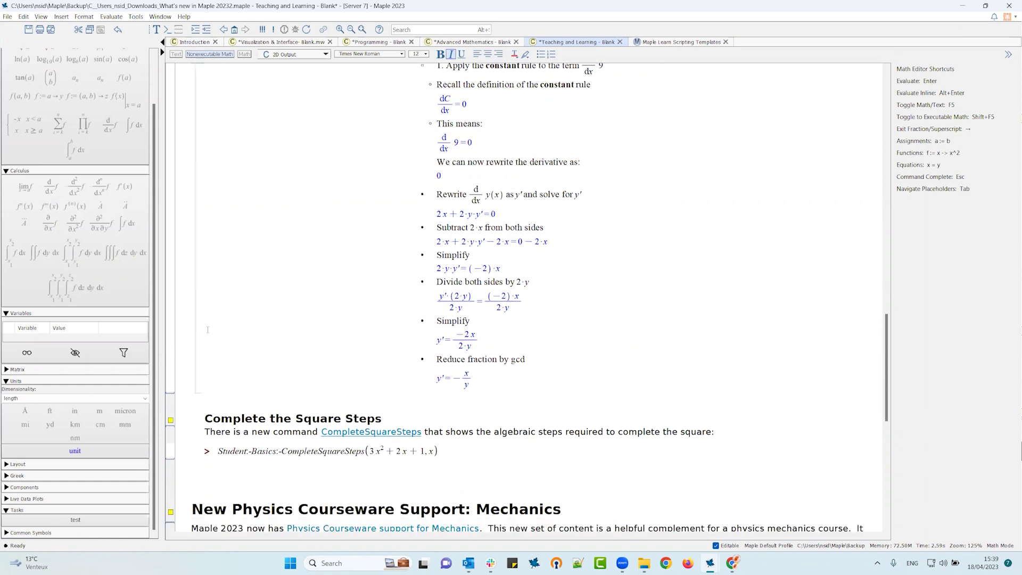
left_click(332, 453)
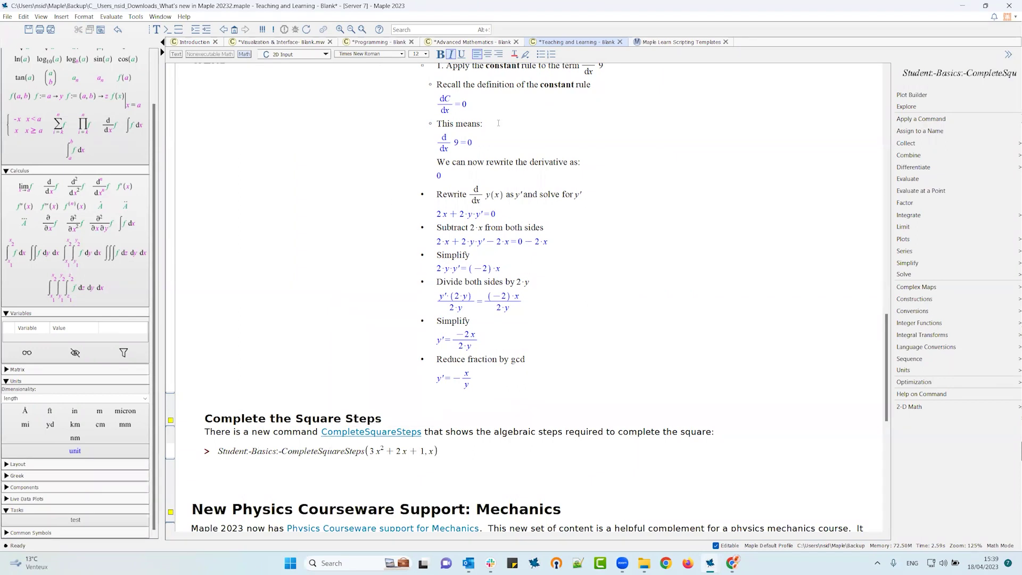
left_click(275, 30)
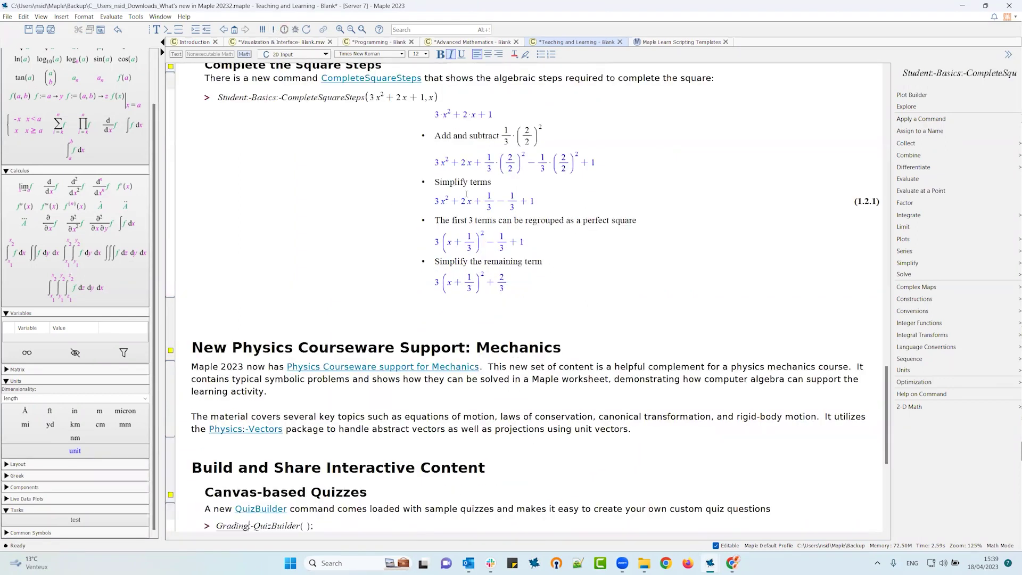
Review the complete-the-square solution, from adding and subtracting the squared term to simplifying the remaining term
left_click(363, 187)
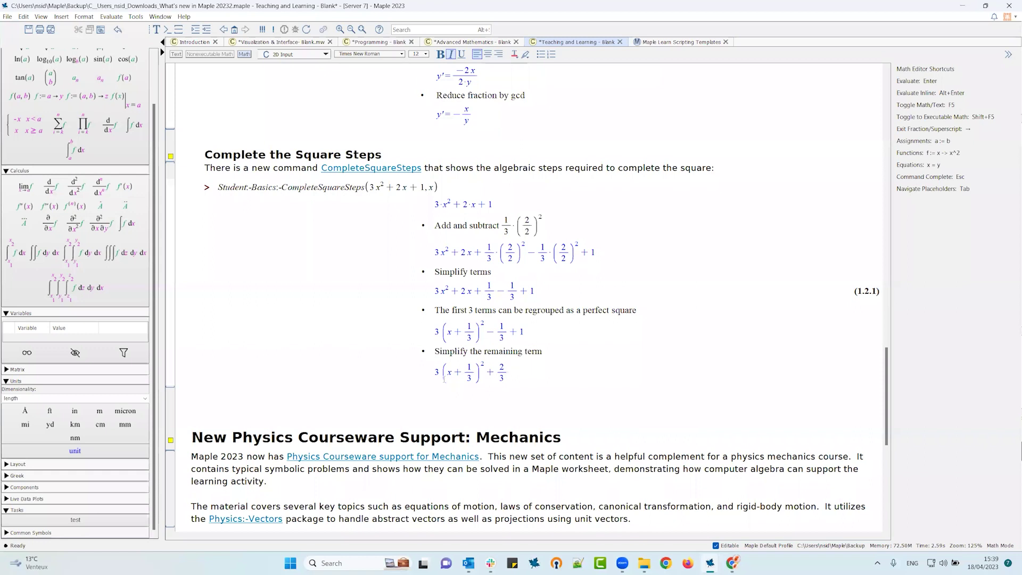
left_click_drag(510, 371, 535, 337)
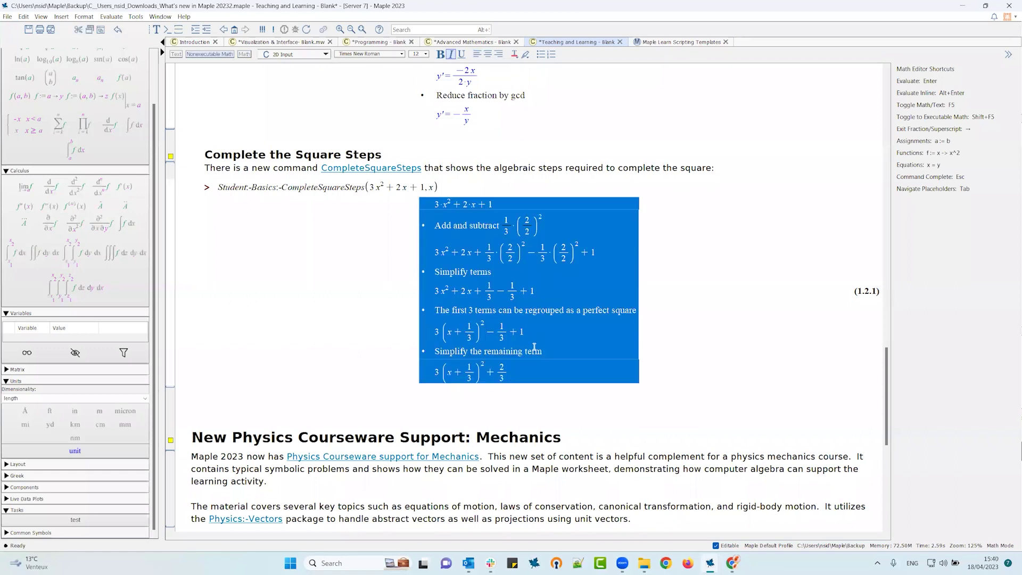
left_click(517, 298)
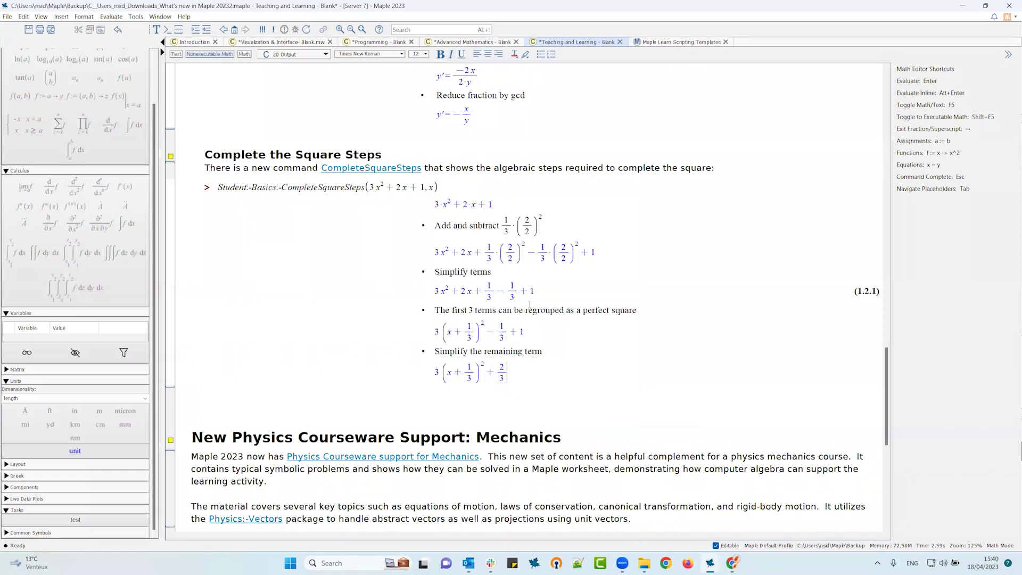
Follow the Physics Courseware support for Mechanics link and open that help page as a worksheet
scroll(530, 303, "down", 3)
scroll(530, 304, "down", 1)
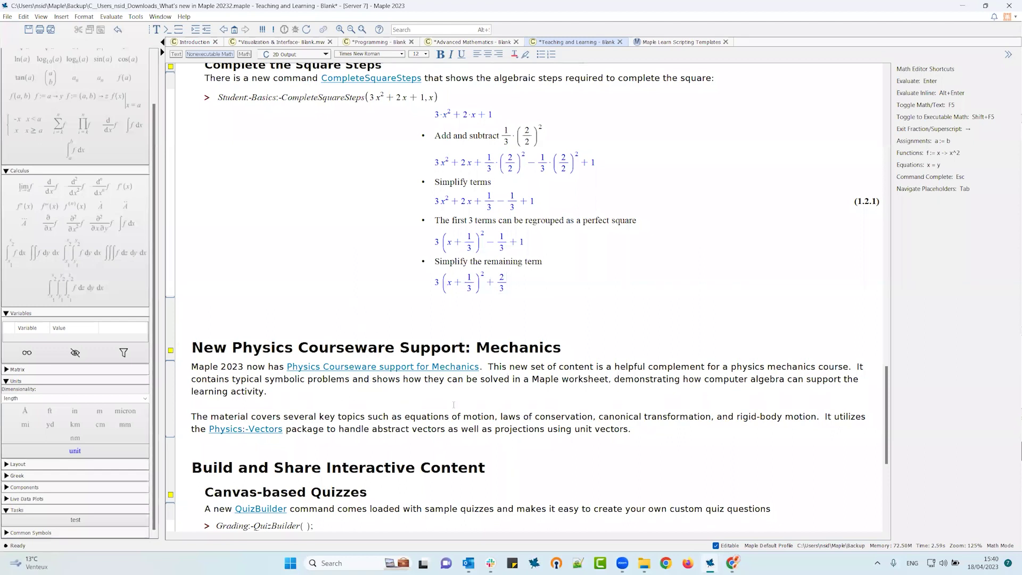
left_click(398, 368)
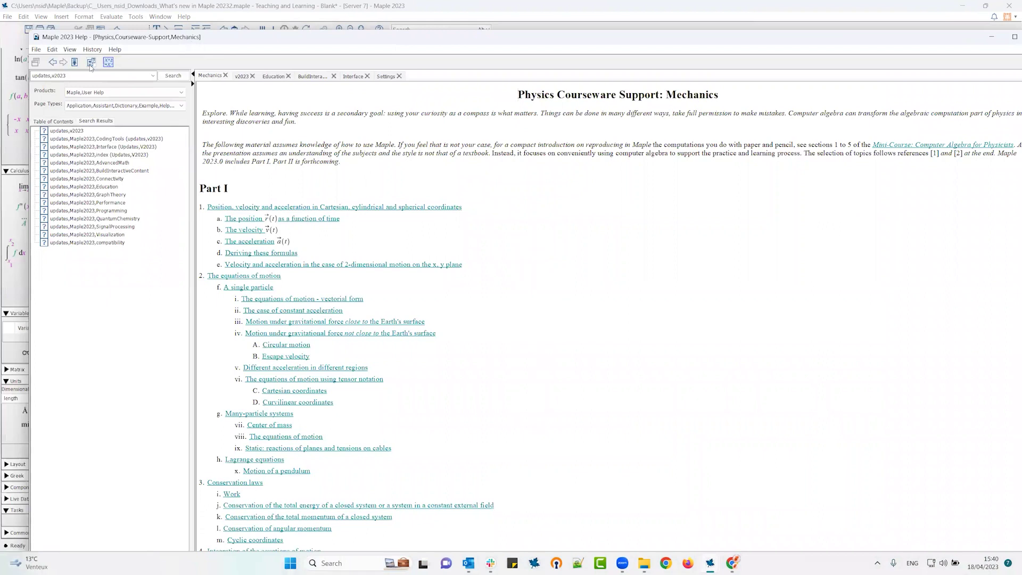
left_click(91, 63)
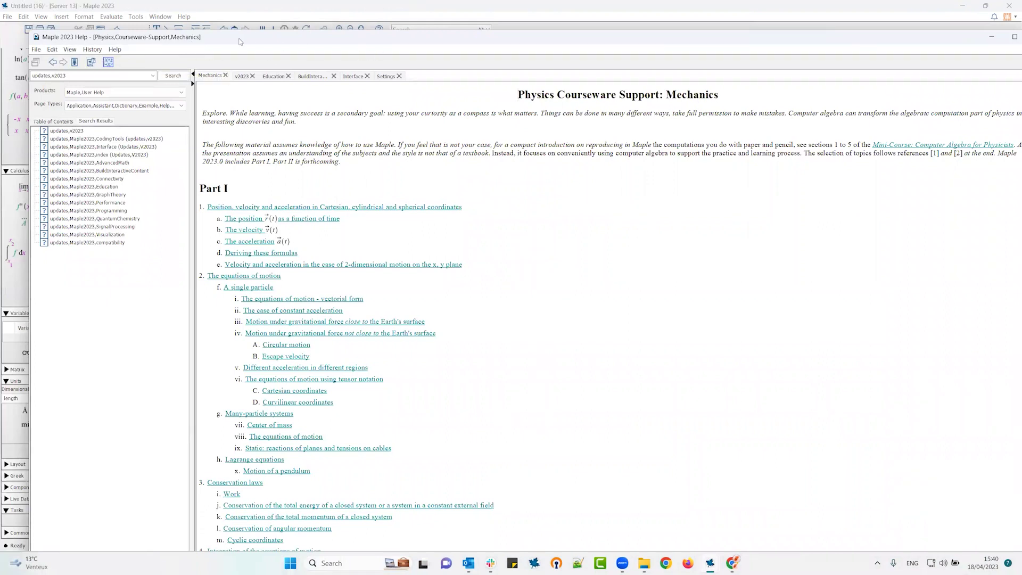
scroll(336, 186, "down", 1)
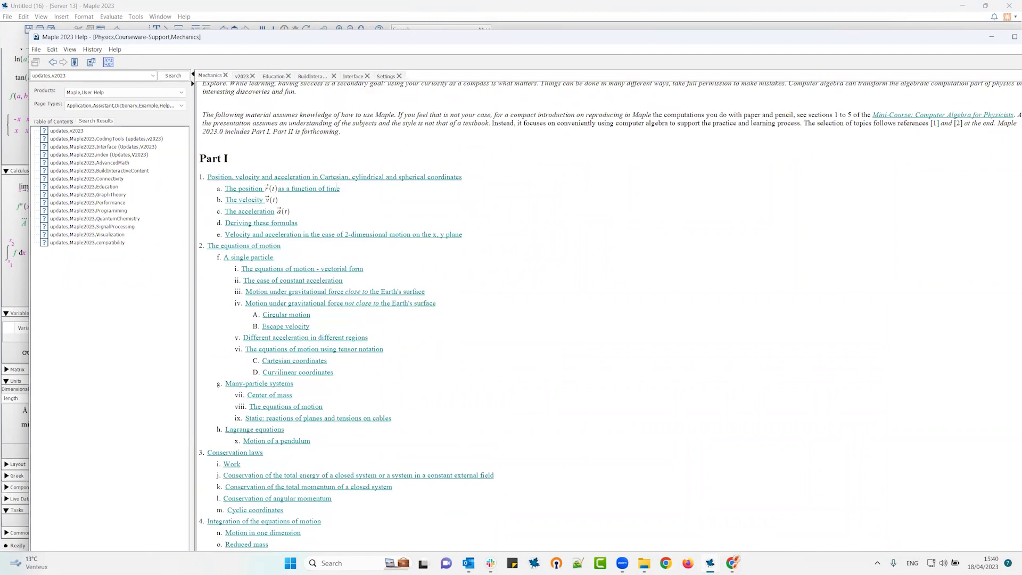
scroll(336, 187, "up", 1)
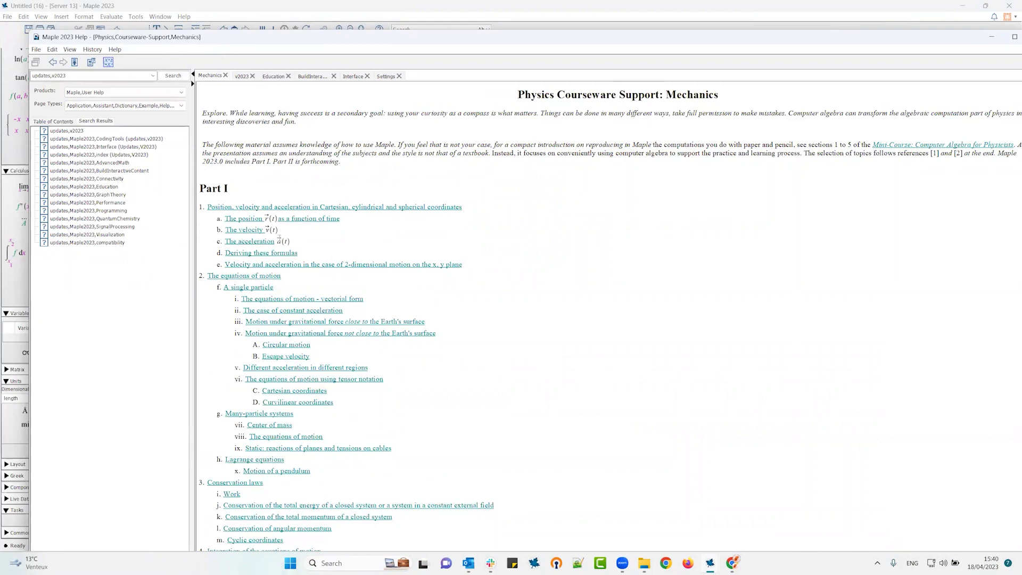
scroll(320, 224, "down", 3)
key("ctrl+shift+o")
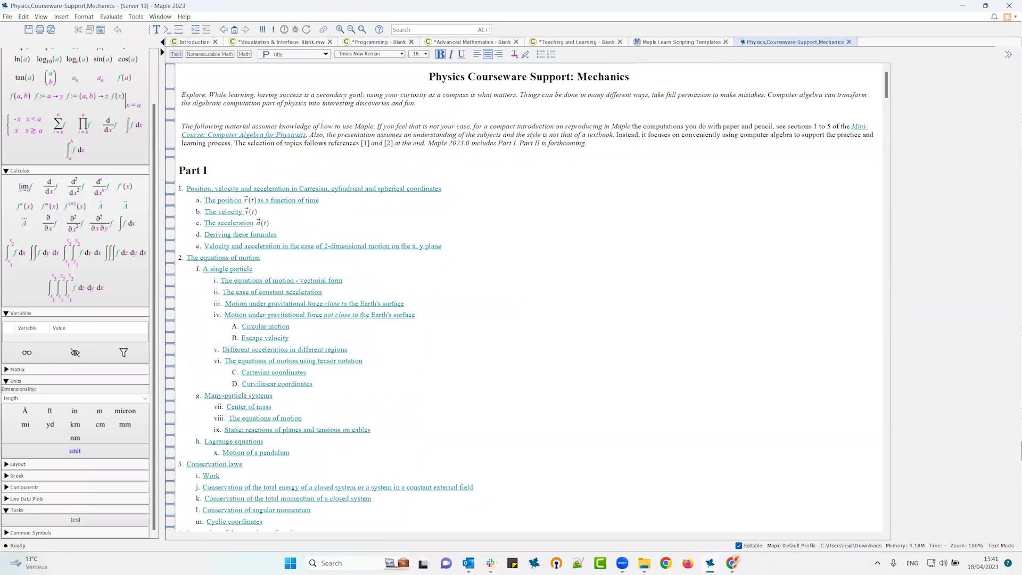
Go to the Conservation laws section from the Part I contents and expand the solution to the Work problem
scroll(472, 137, "down", 6)
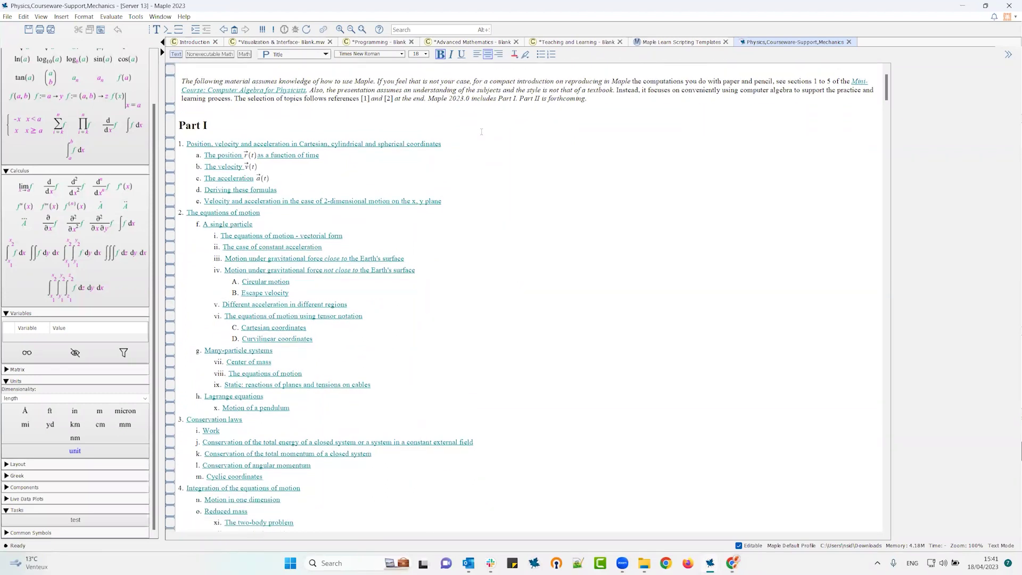
scroll(407, 147, "down", 2)
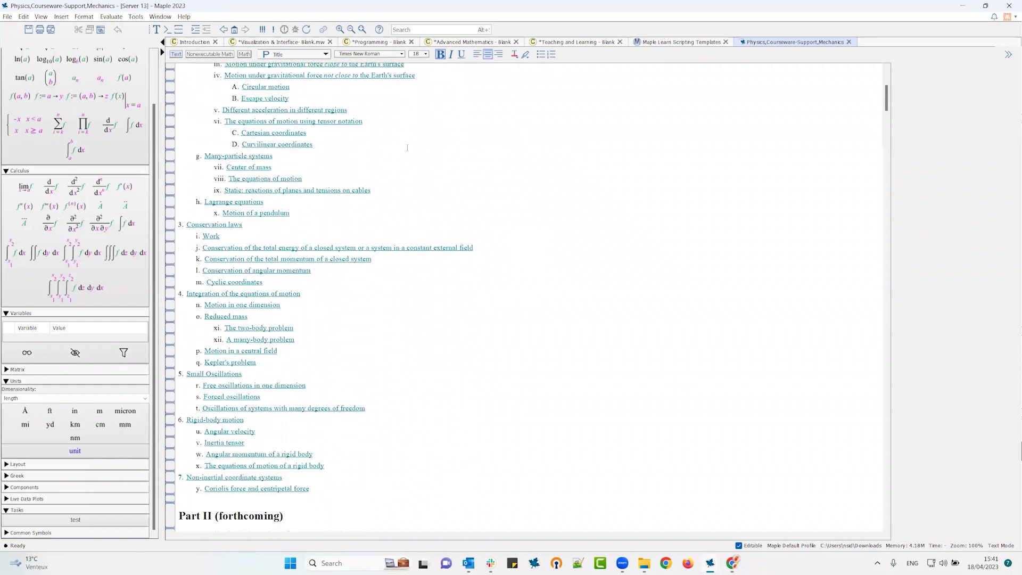
left_click(226, 228)
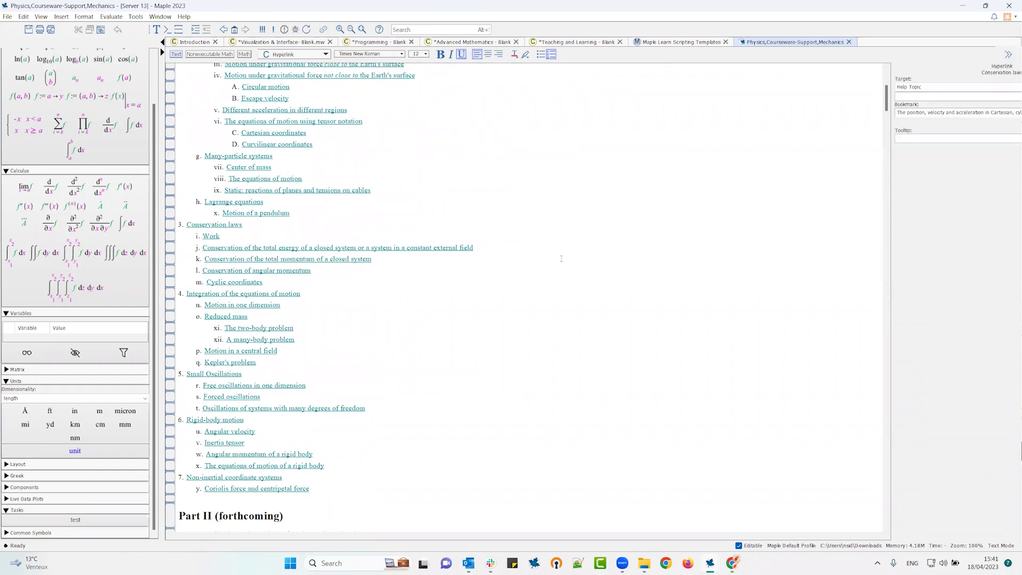
scroll(271, 105, "up", 2)
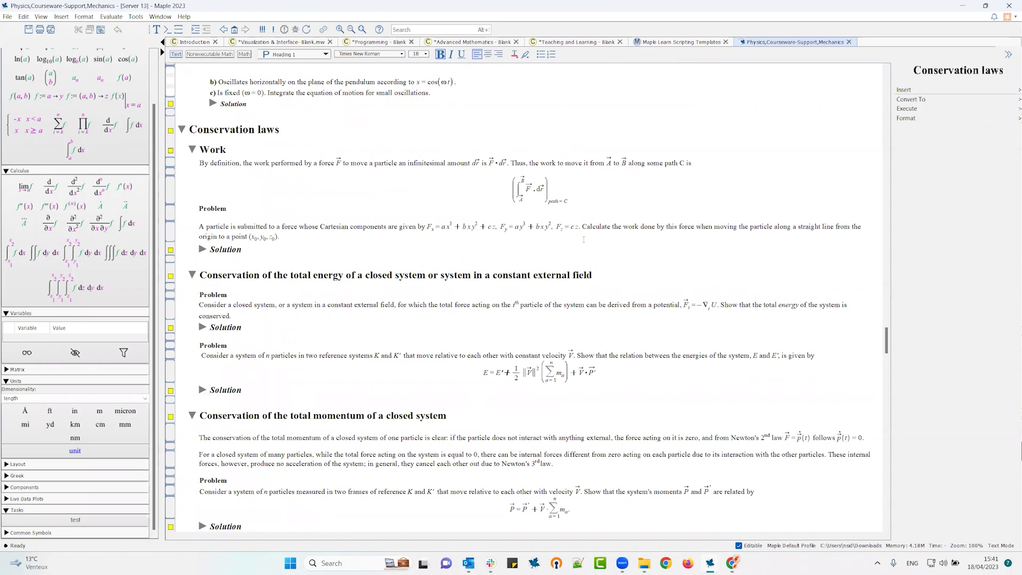
left_click(202, 249)
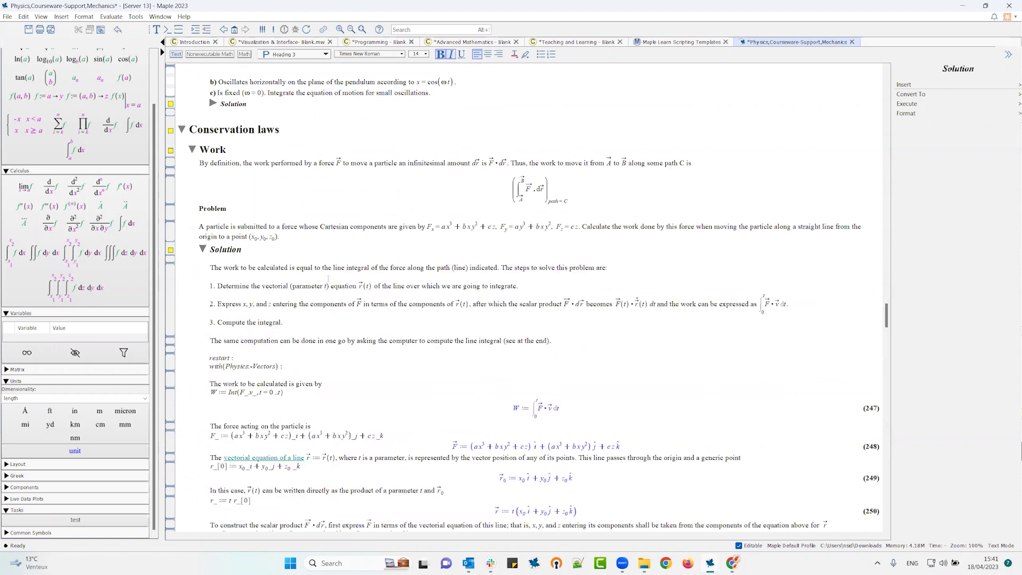
left_click(340, 29)
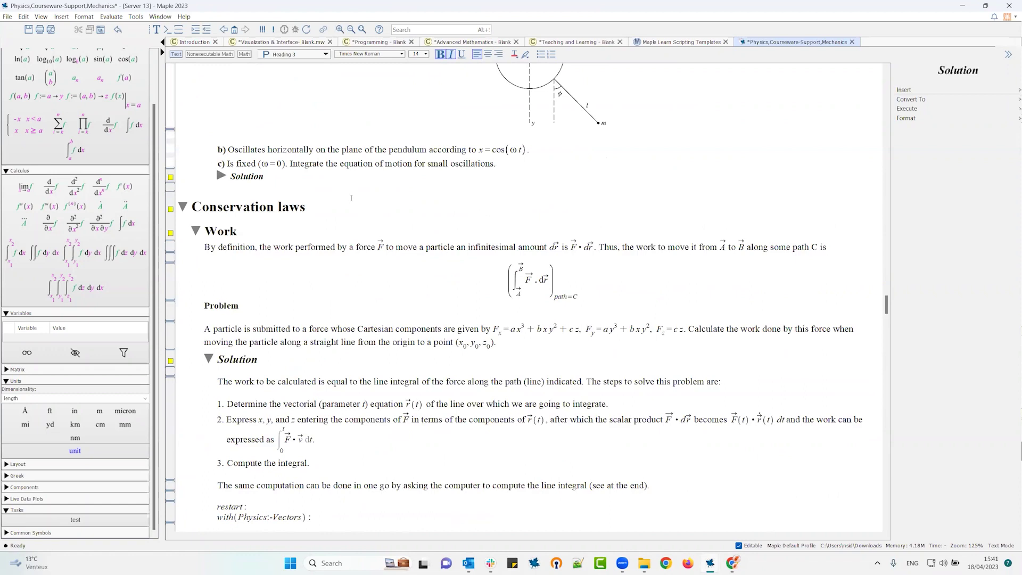
Examine the Work problem's solution, including the integral definition of W, the force, and the vectorial equation of the line
scroll(351, 198, "down", 7)
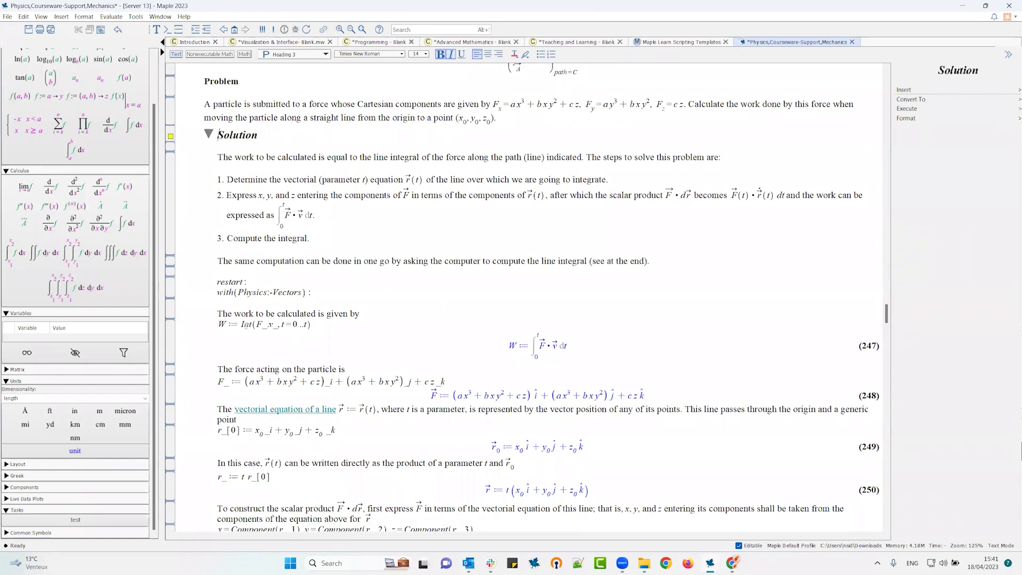
left_click_drag(239, 324, 313, 324)
scroll(285, 309, "up", 3)
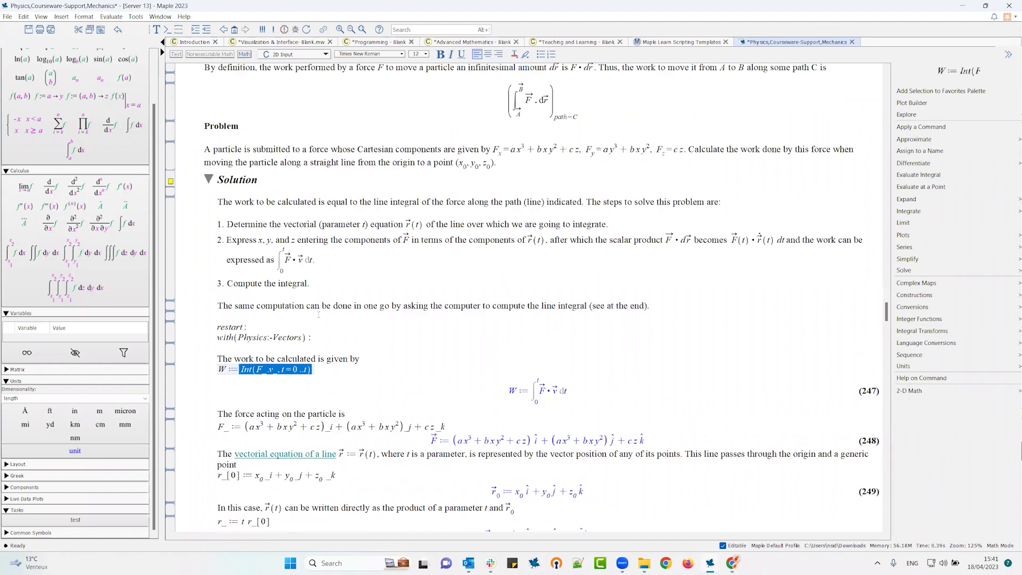
scroll(283, 309, "down", 5)
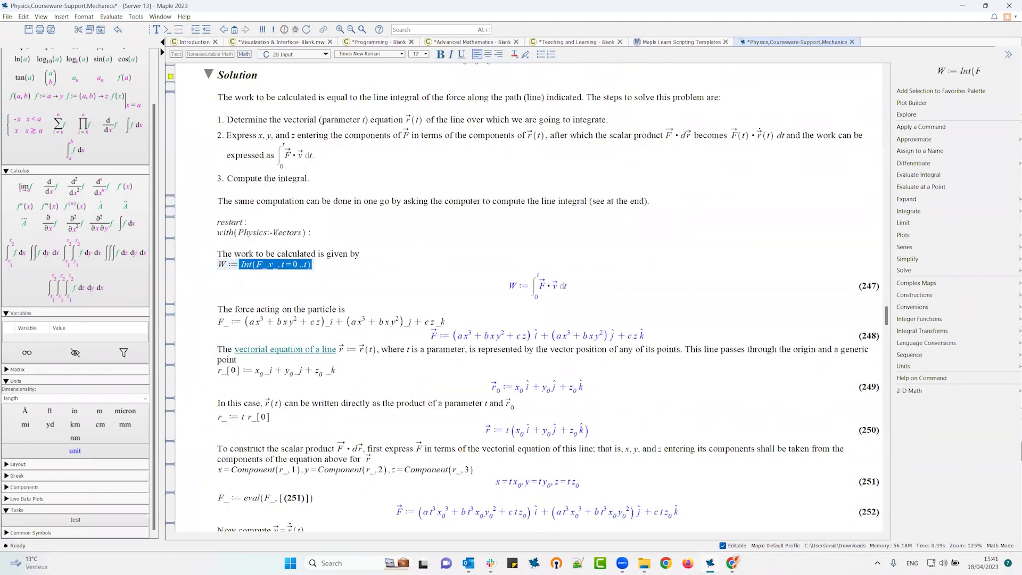
left_click_drag(219, 370, 301, 371)
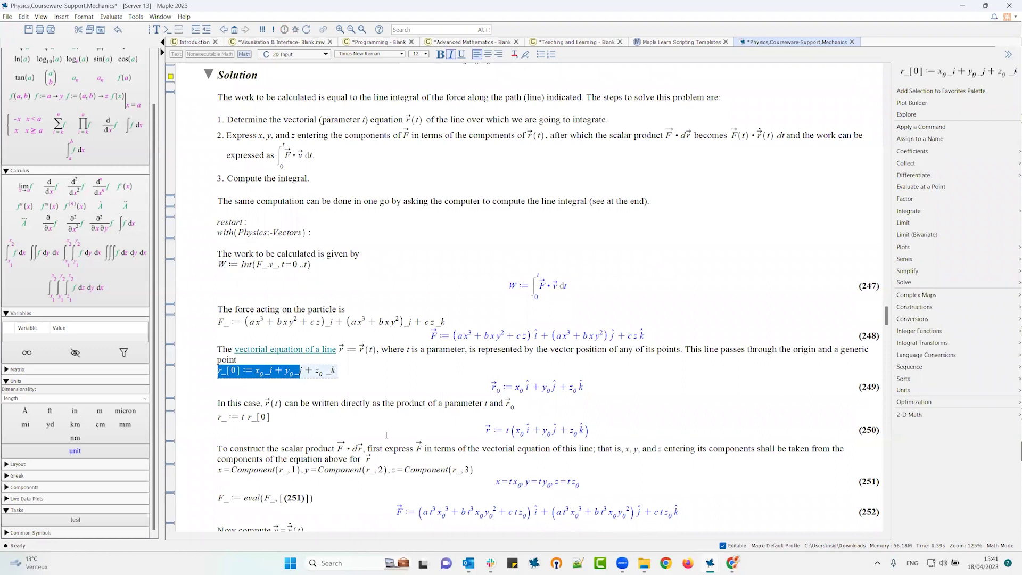
scroll(386, 435, "down", 3)
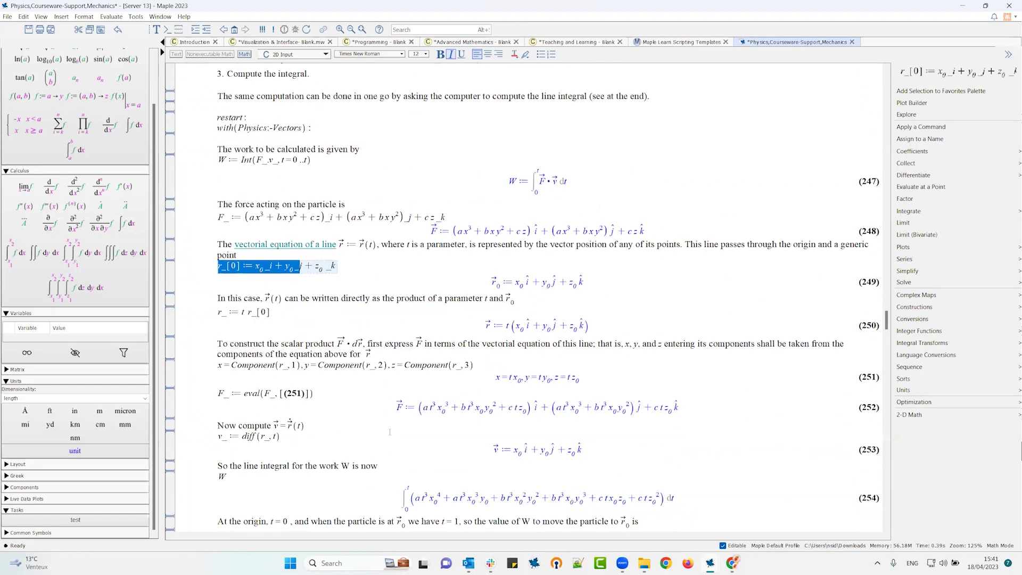
scroll(534, 295, "up", 3)
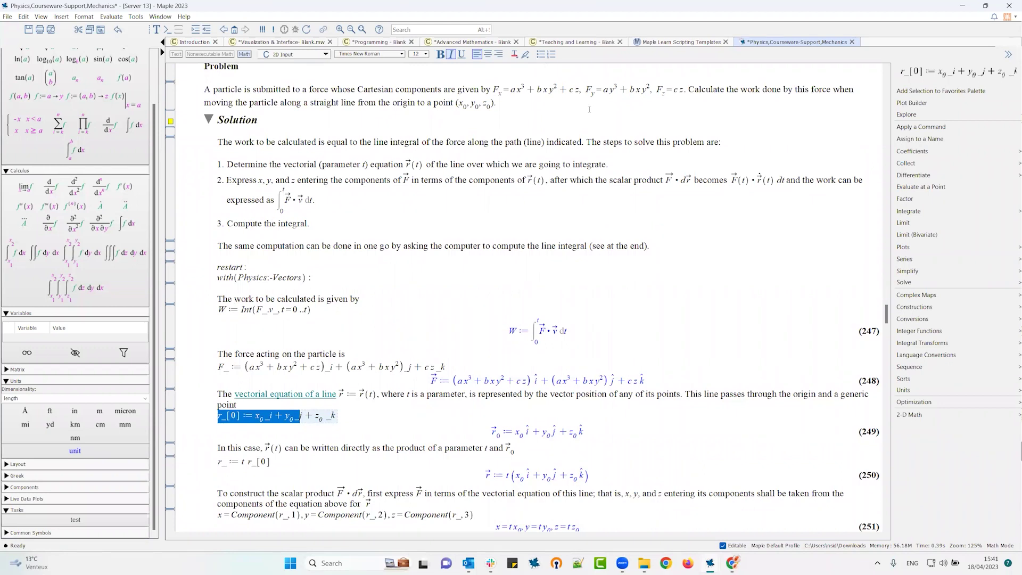
Browse the Mechanics courseware backwards from Conservation laws through the Lagrange equations and many-particle systems to the curvilinear coordinates section
scroll(572, 158, "up", 5)
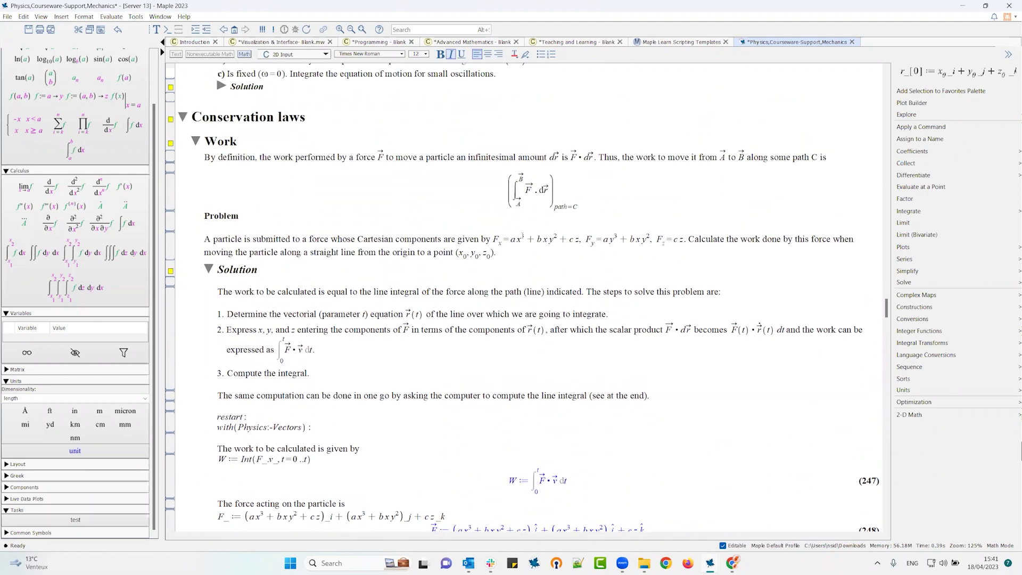
scroll(522, 236, "up", 6)
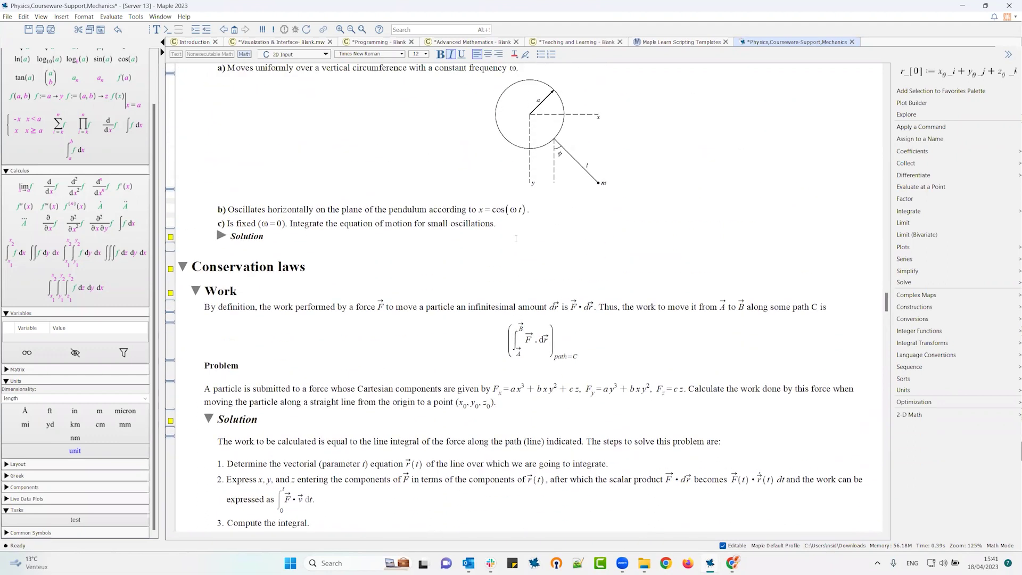
scroll(515, 239, "up", 10)
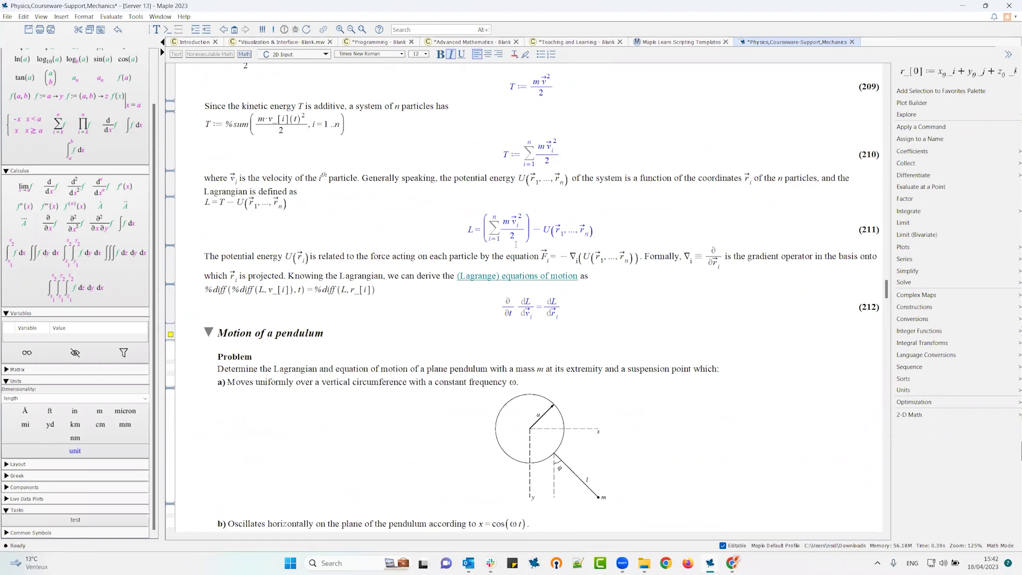
scroll(523, 246, "up", 9)
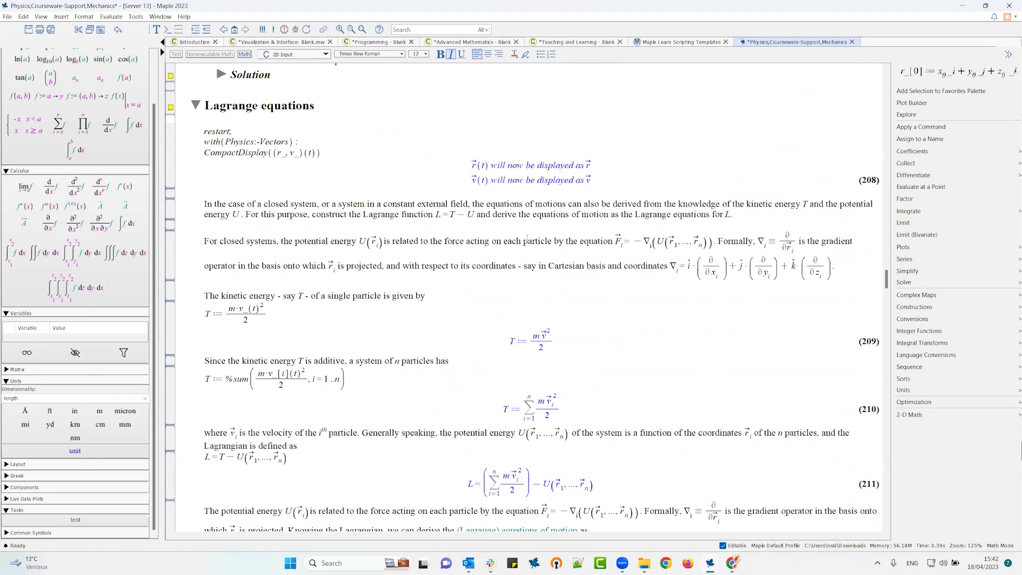
scroll(531, 234, "up", 4)
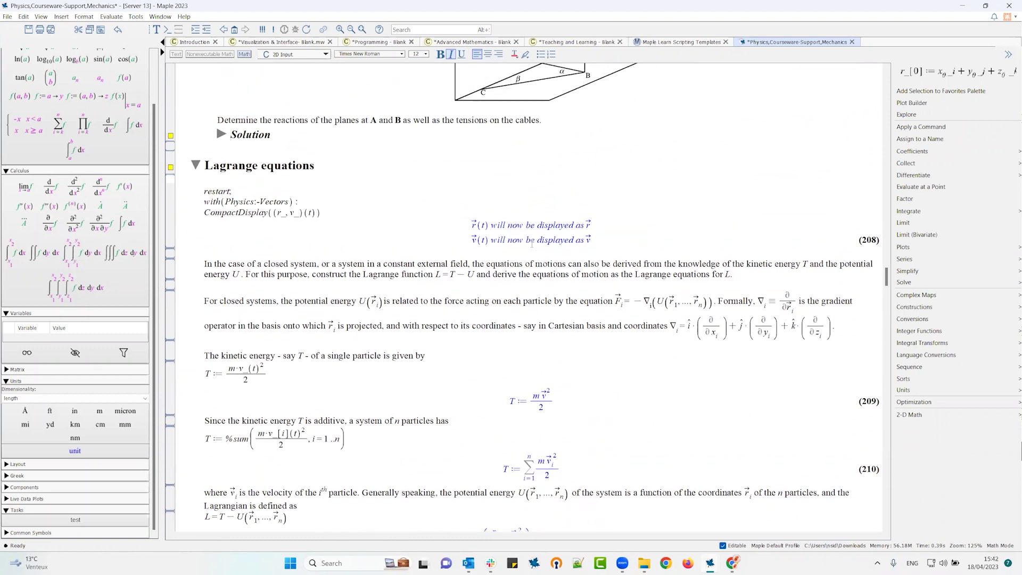
scroll(534, 249, "up", 9)
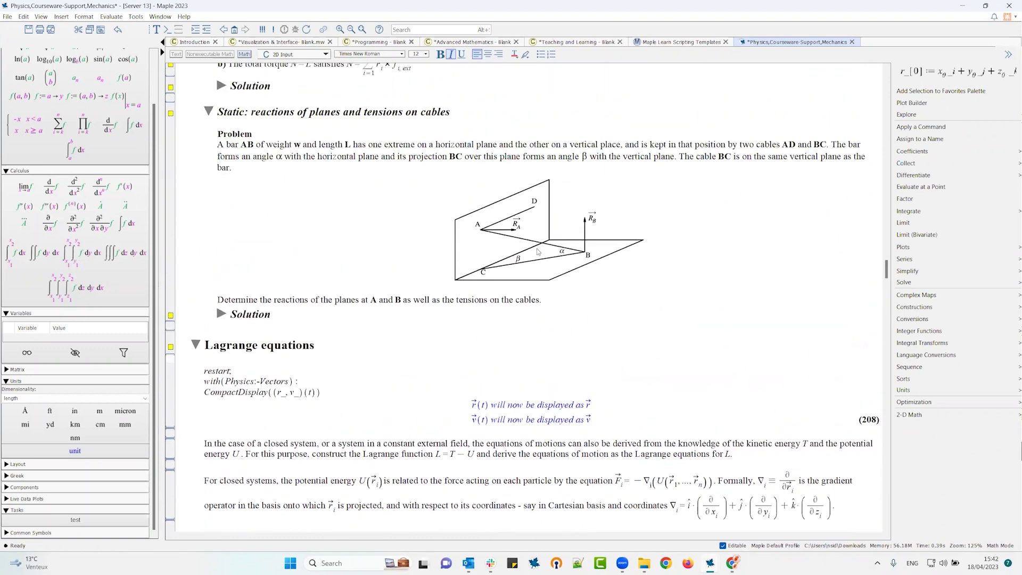
scroll(529, 266, "up", 7)
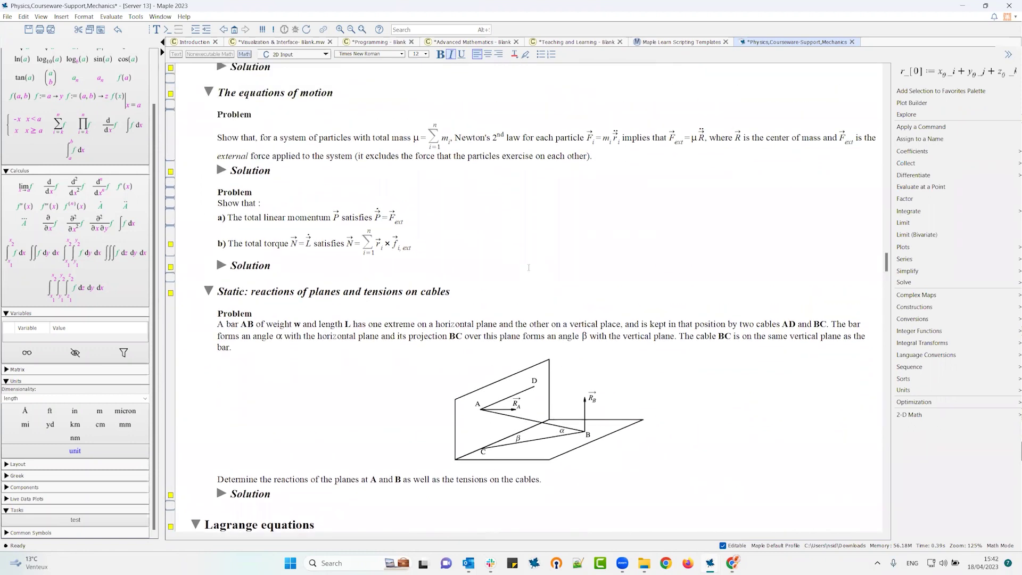
scroll(536, 272, "up", 6)
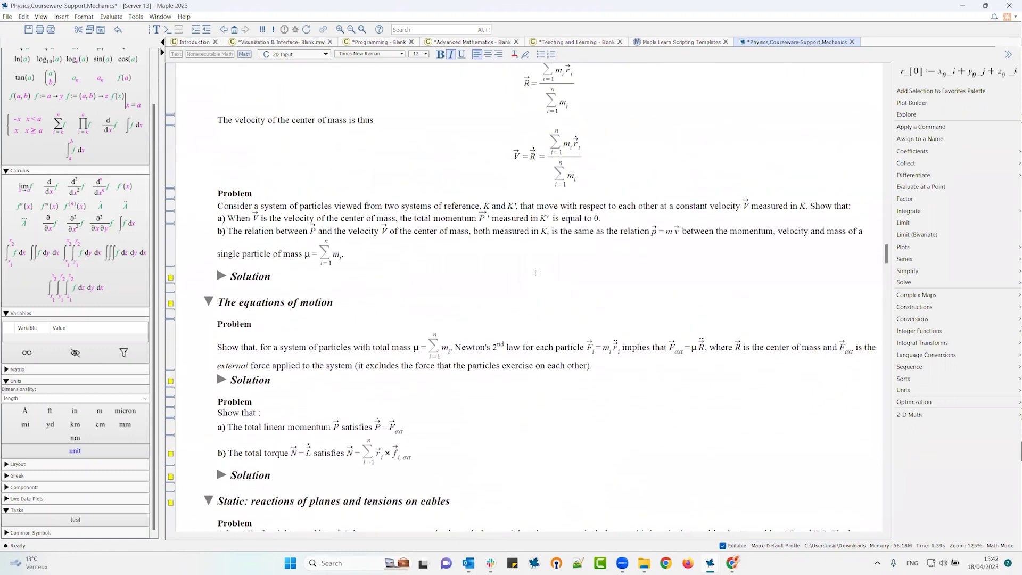
scroll(535, 272, "up", 7)
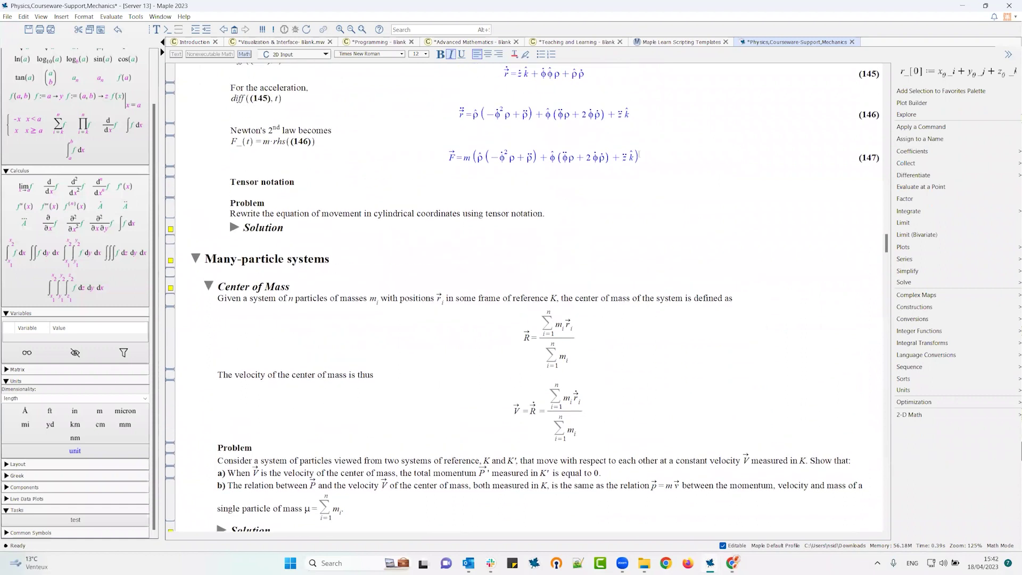
scroll(489, 240, "up", 4)
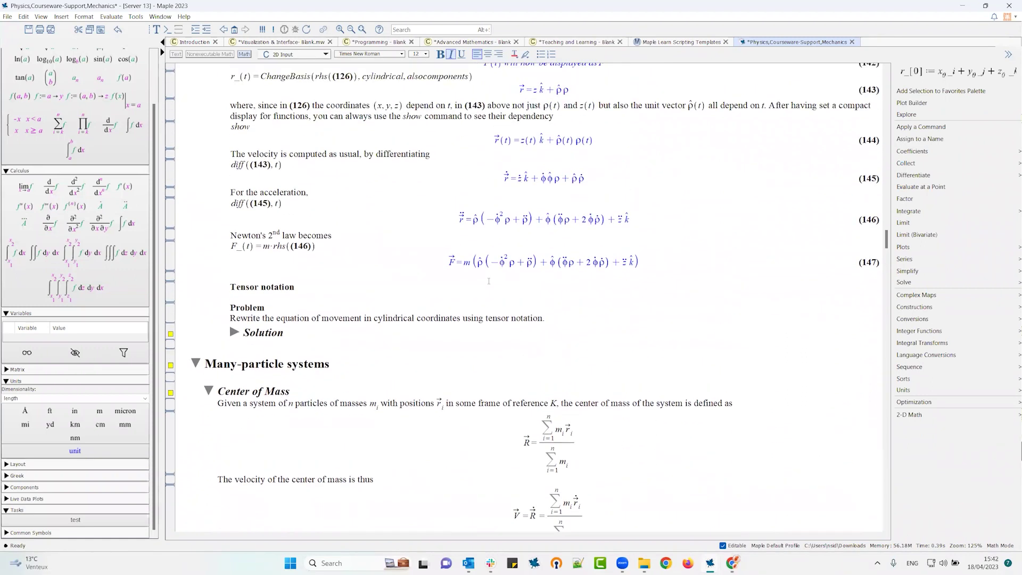
scroll(502, 272, "up", 13)
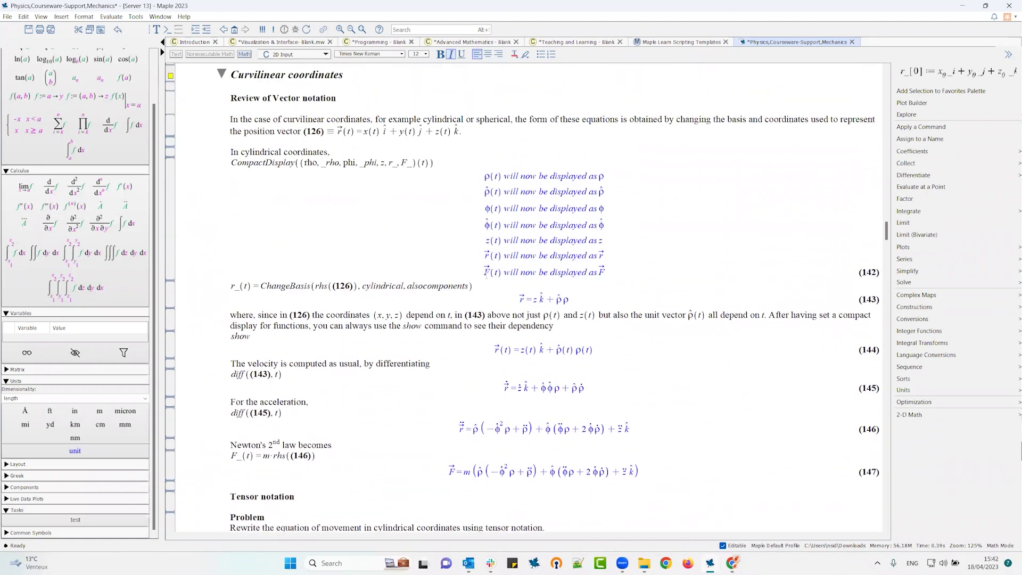
scroll(502, 272, "up", 1)
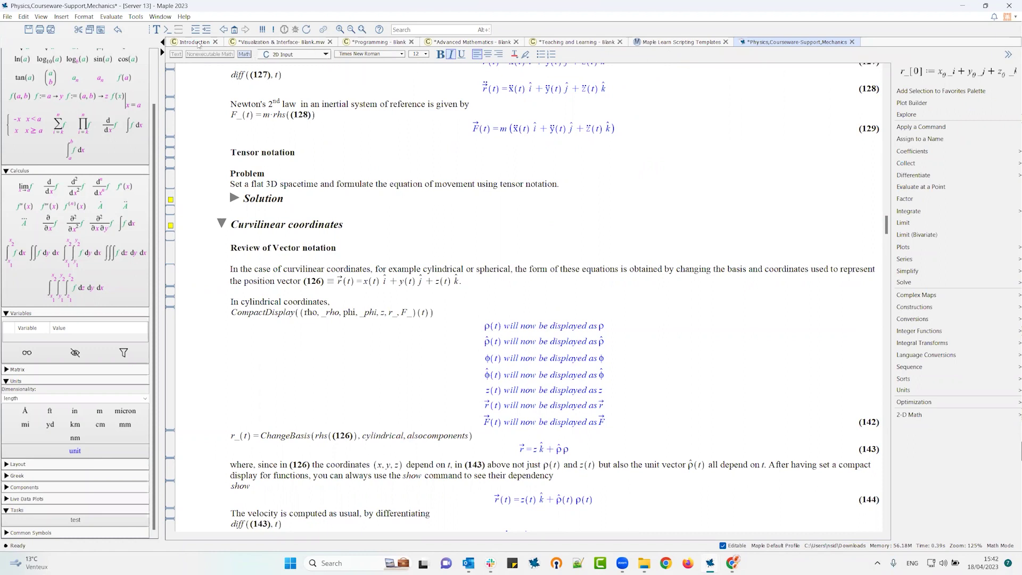
Return to the Teaching and Learning worksheet and execute the Grading:-QuizBuilder( ) command under Canvas-based Quizzes
left_click(197, 42)
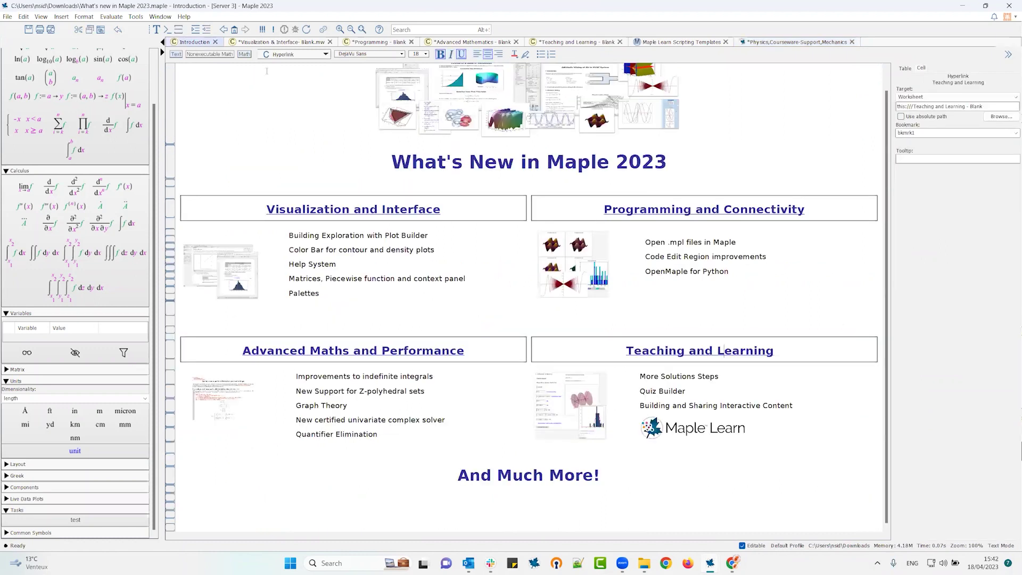
left_click(586, 43)
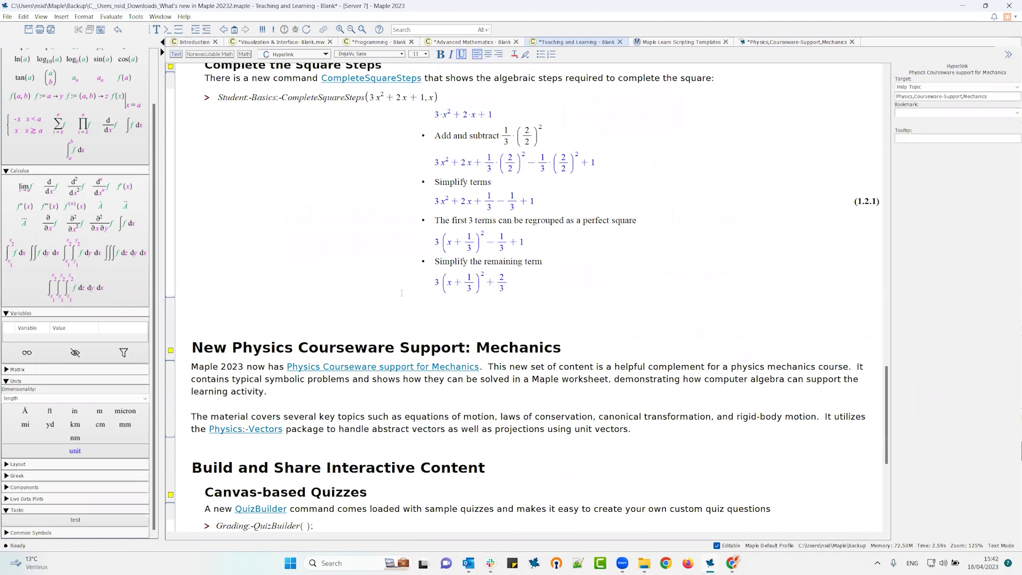
scroll(361, 273, "down", 5)
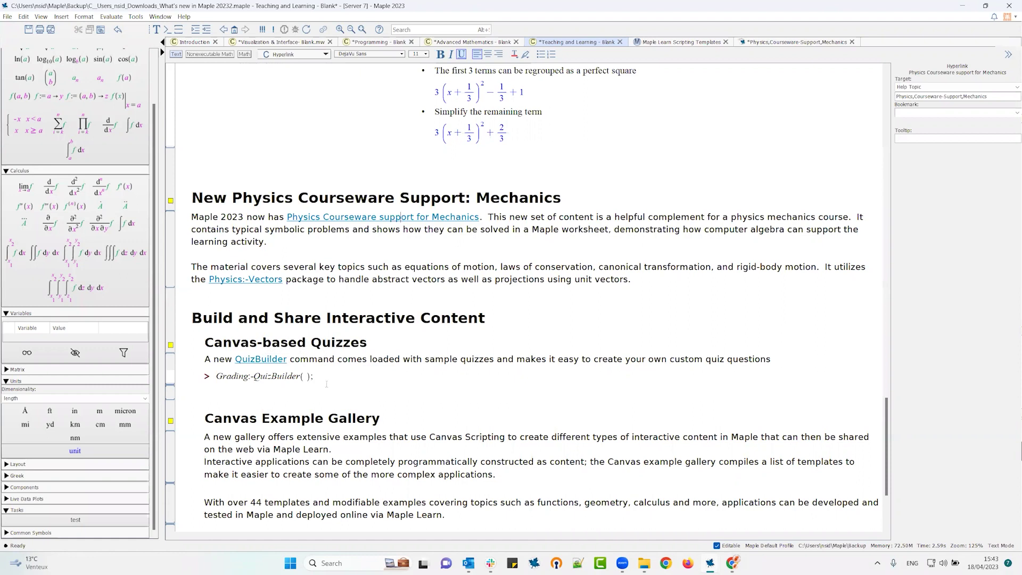
left_click(254, 377)
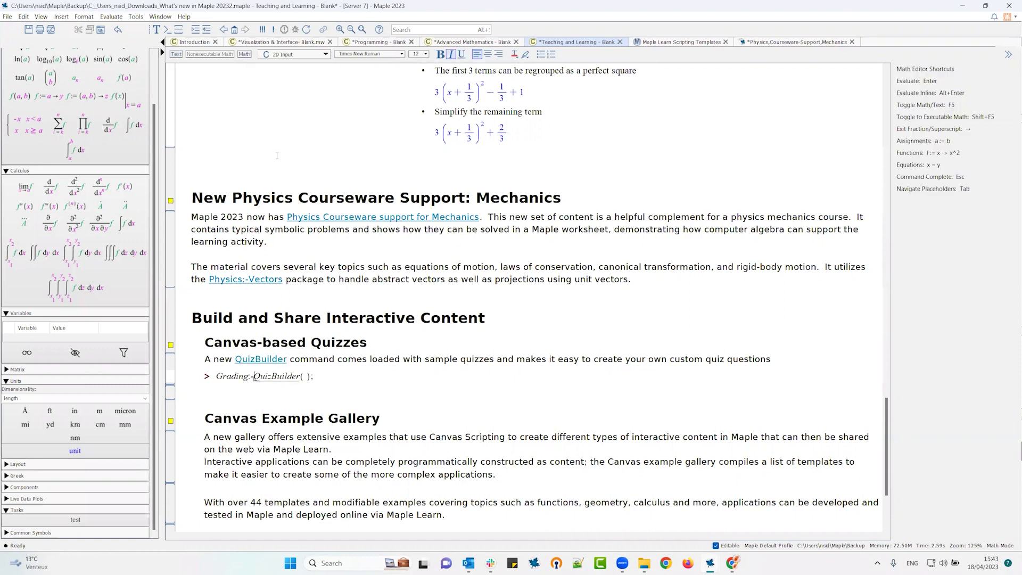
left_click(274, 30)
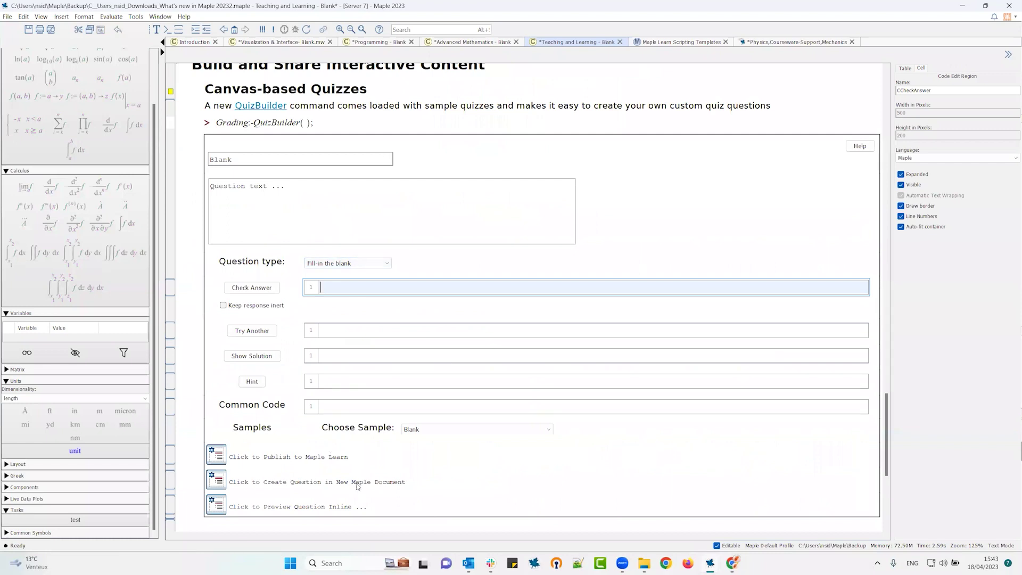
Read the QuizBuilder quick help for Overview, Check Answer, Try Another, Show Solution and Hint, and close it
left_click(857, 147)
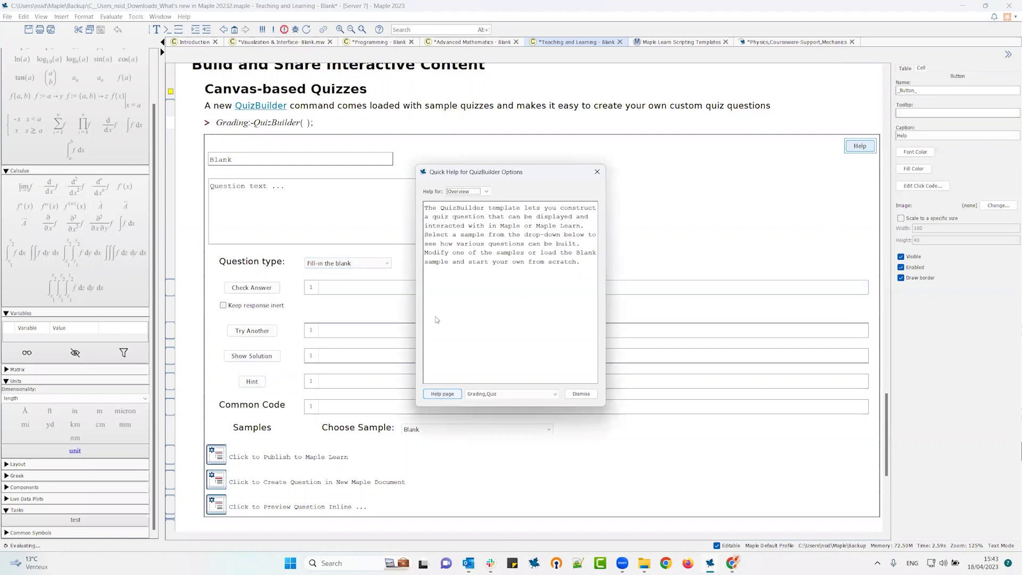
left_click(478, 194)
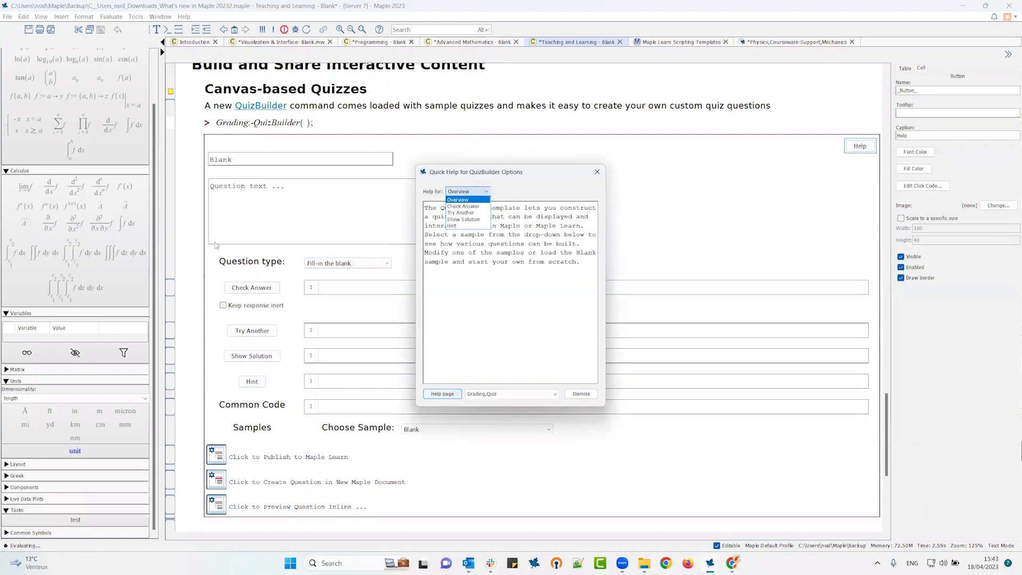
left_click(462, 208)
left_click(466, 192)
left_click(463, 213)
left_click(466, 192)
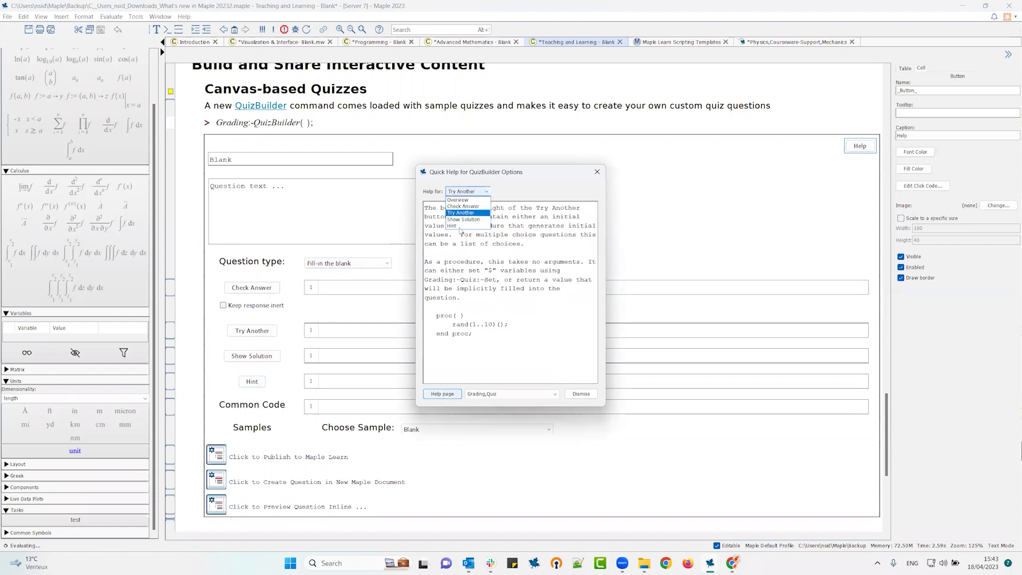
left_click(462, 220)
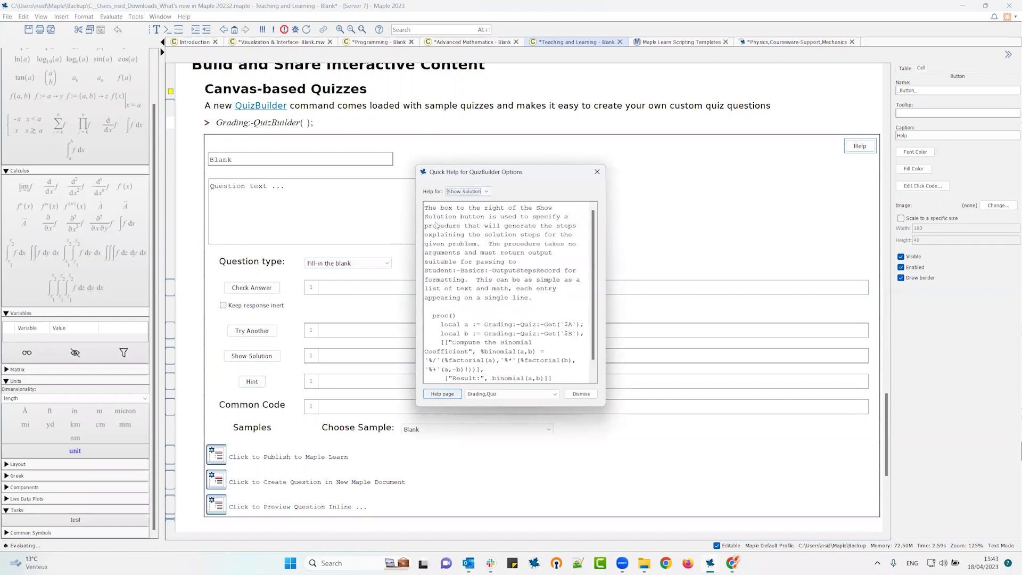
left_click(461, 192)
left_click(465, 226)
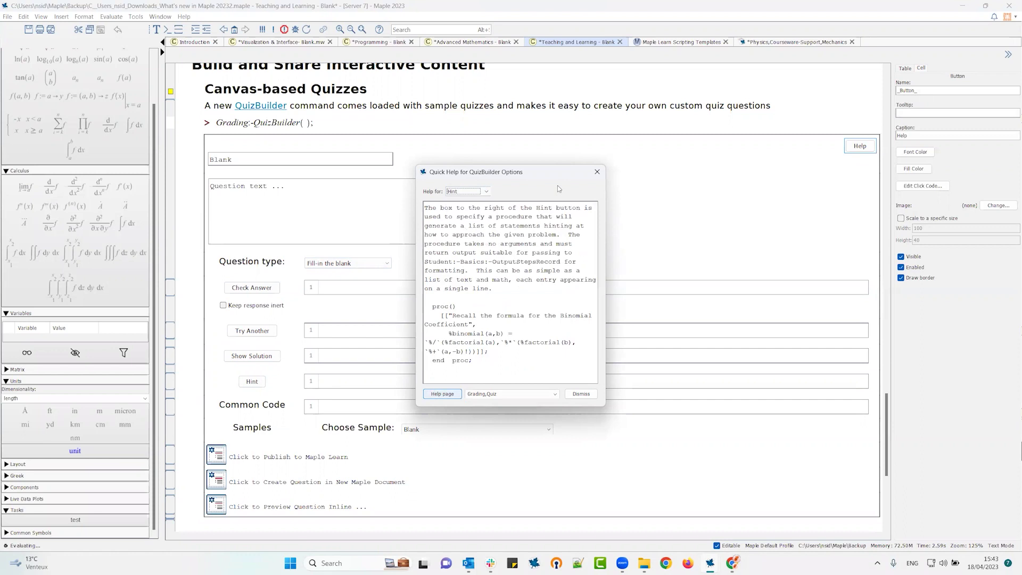
left_click(596, 172)
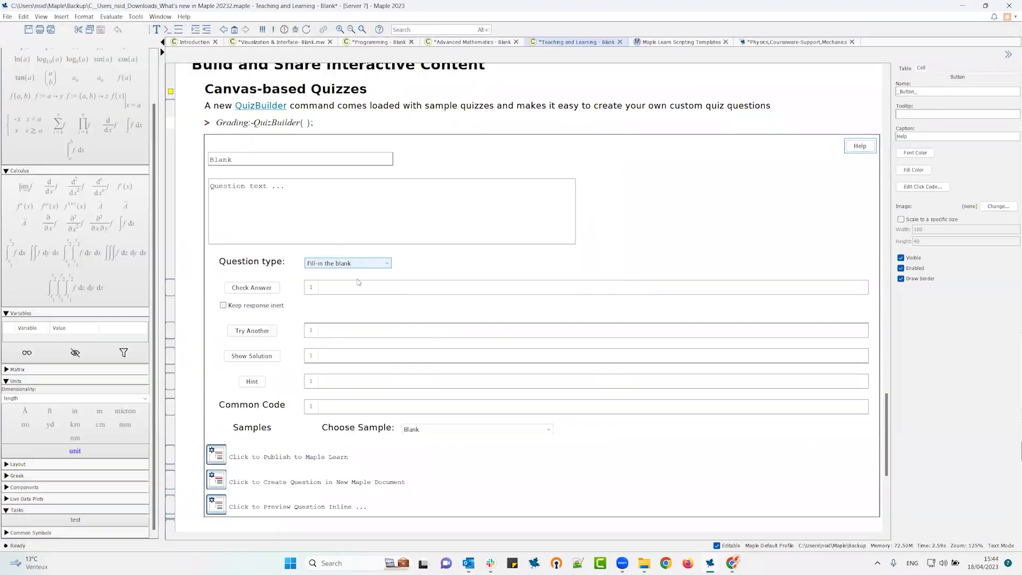
Look through the available quiz samples and load Plot Multiple-Choice Randomized into the QuizBuilder
scroll(452, 432, "down", 1)
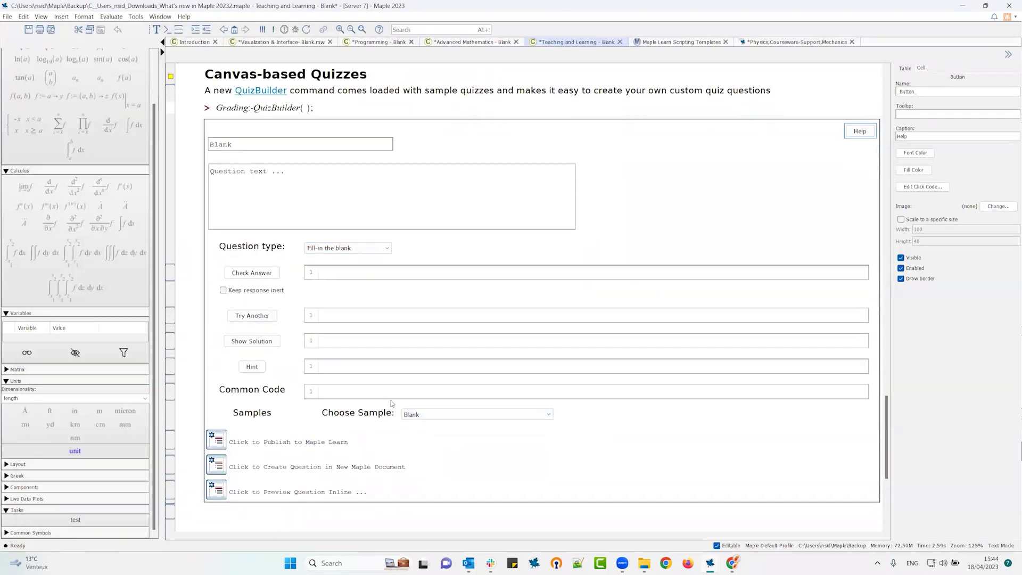
left_click(461, 417)
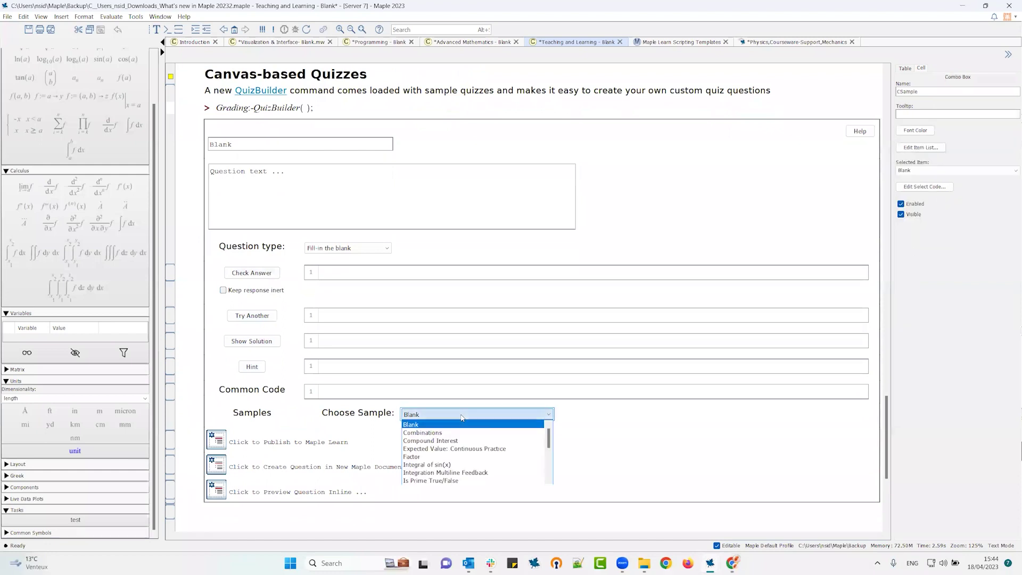
scroll(452, 446, "down", 3)
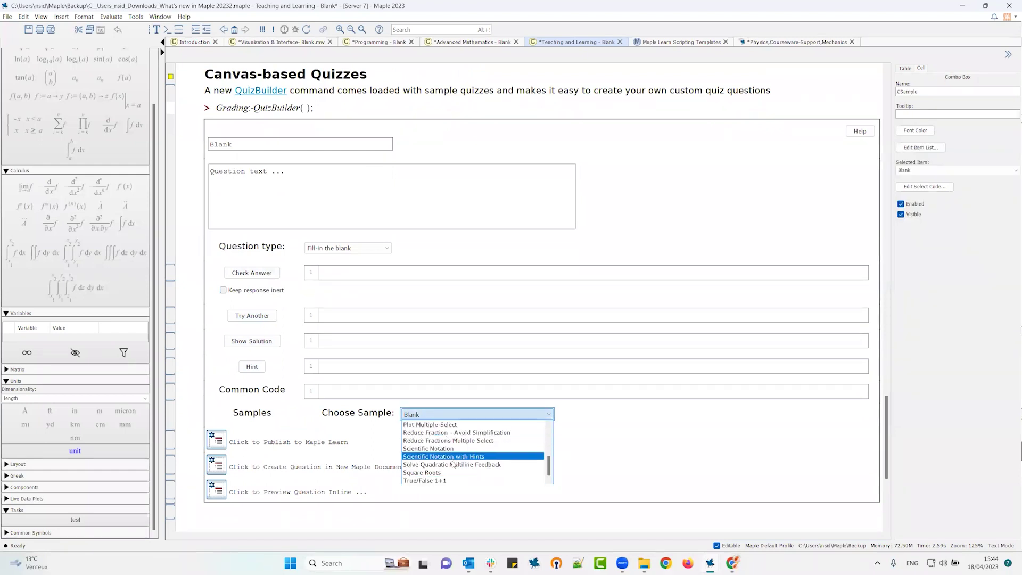
scroll(453, 463, "up", 1)
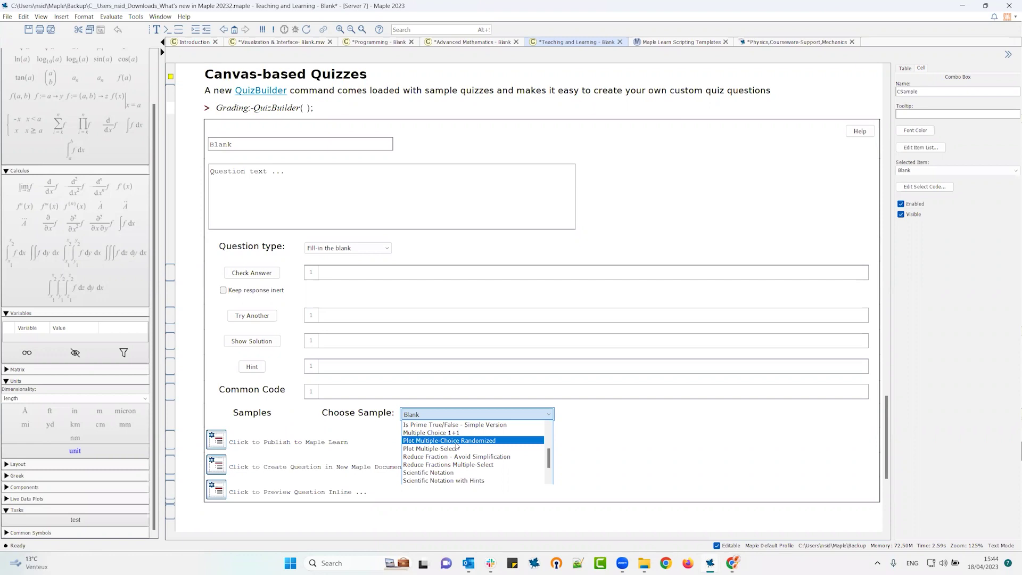
left_click(456, 443)
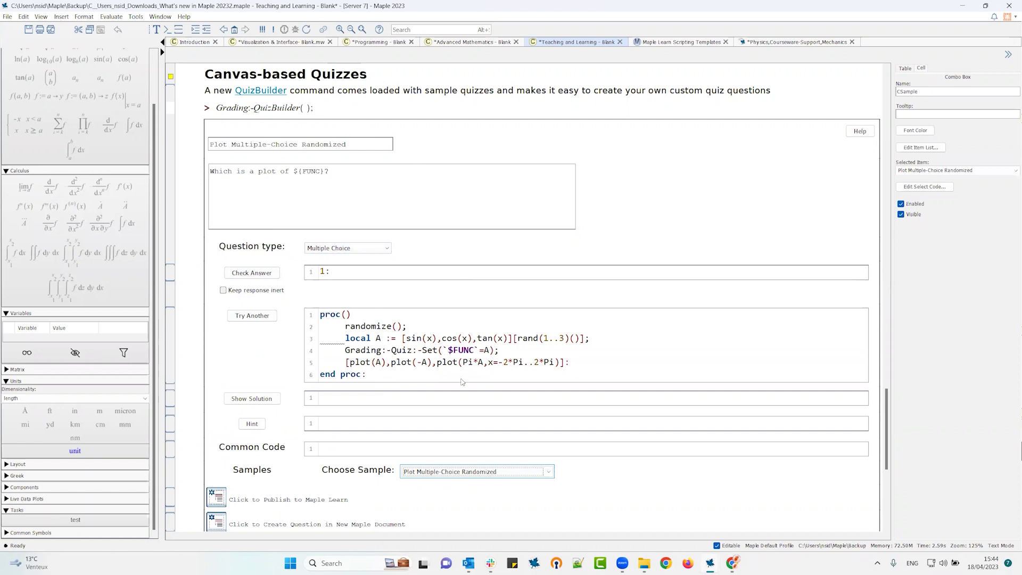
Create the sample question in a new Maple document and execute that document to generate the quiz
scroll(285, 421, "down", 3)
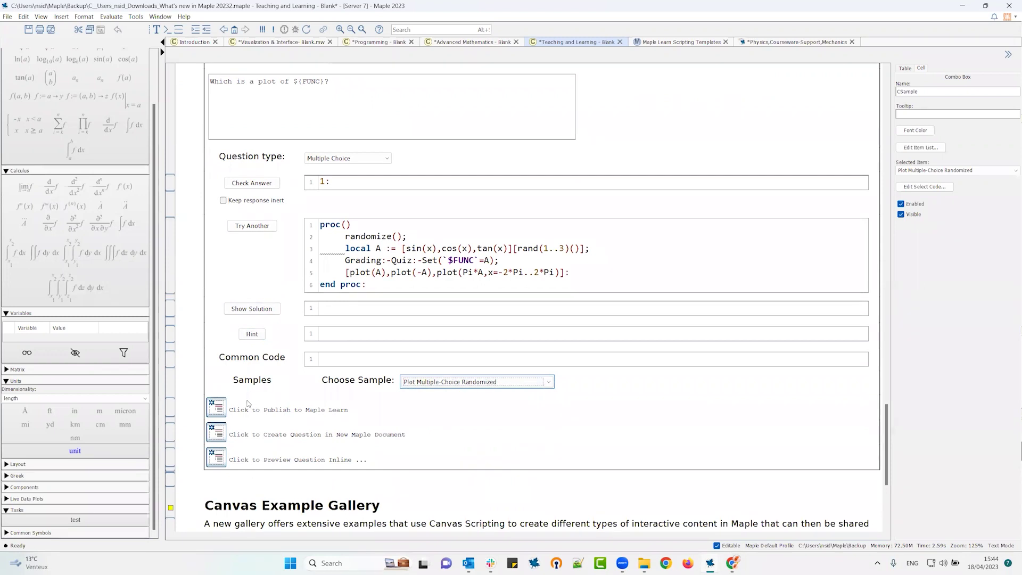
left_click(220, 436)
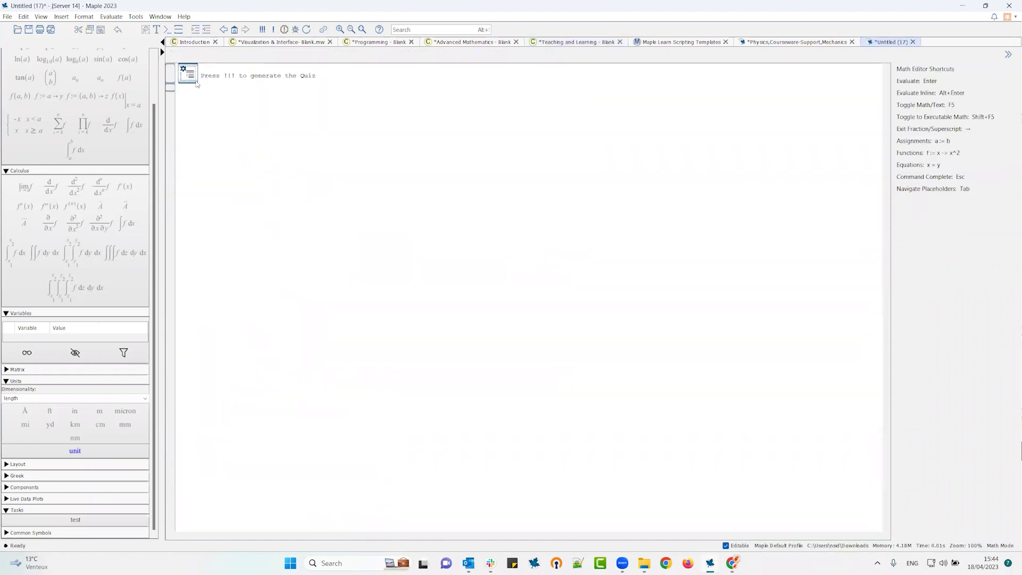
left_click(265, 32)
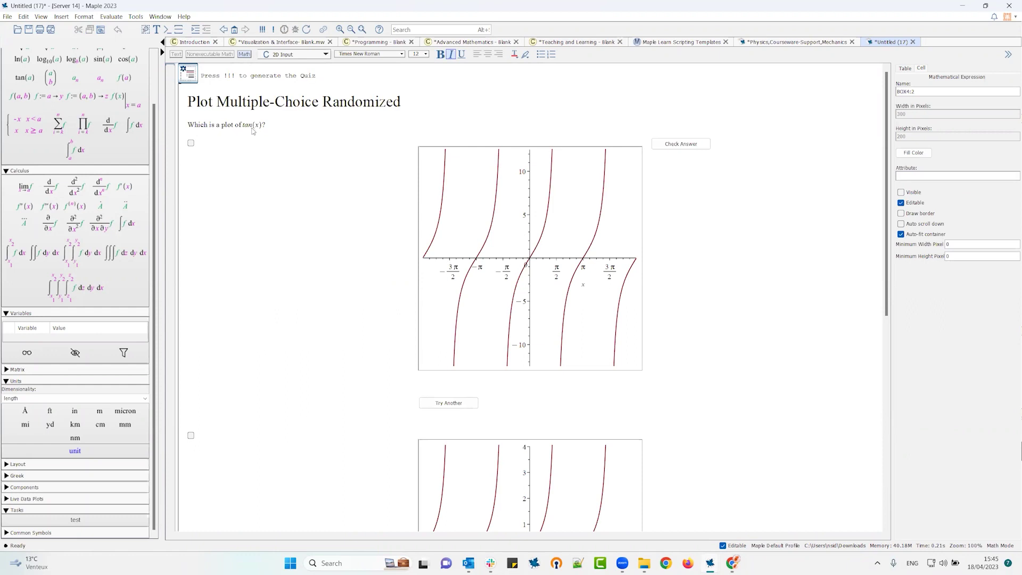
Answer the tan(x) question by choosing the second plot, check the answer, and highlight the feedback
scroll(620, 430, "down", 3)
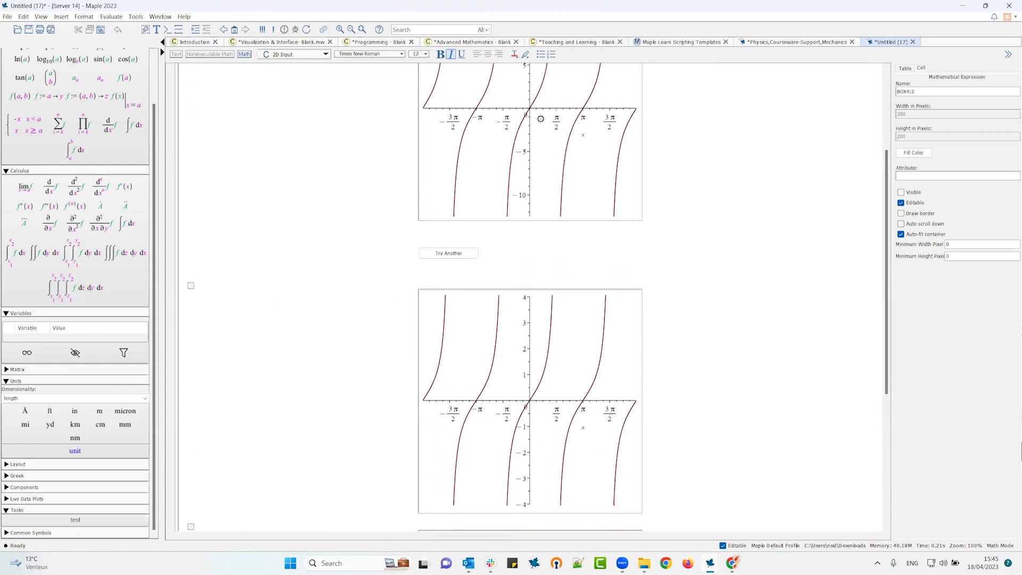
scroll(519, 384, "down", 1)
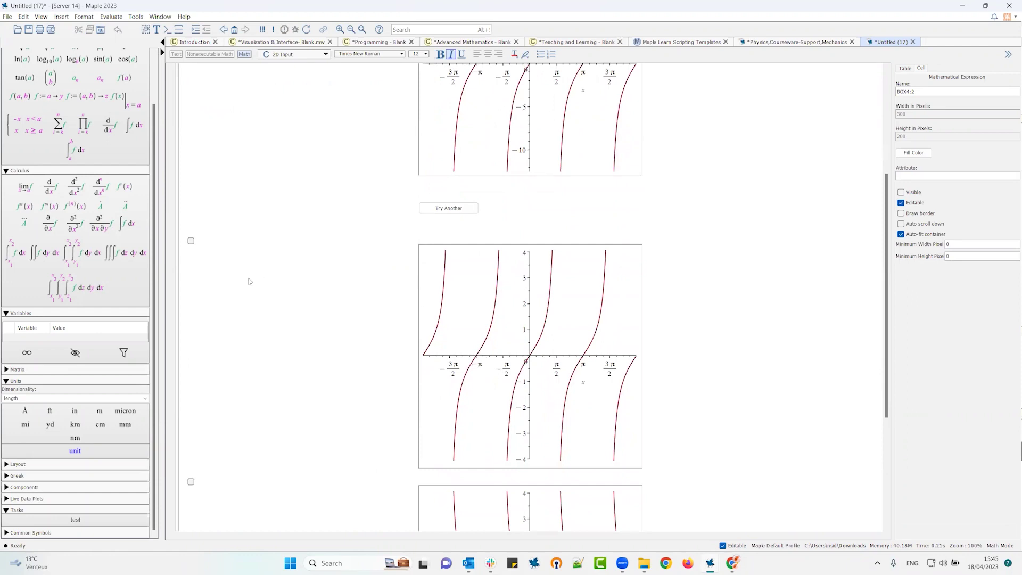
left_click(191, 242)
scroll(772, 302, "up", 1)
scroll(772, 309, "up", 3)
left_click(691, 144)
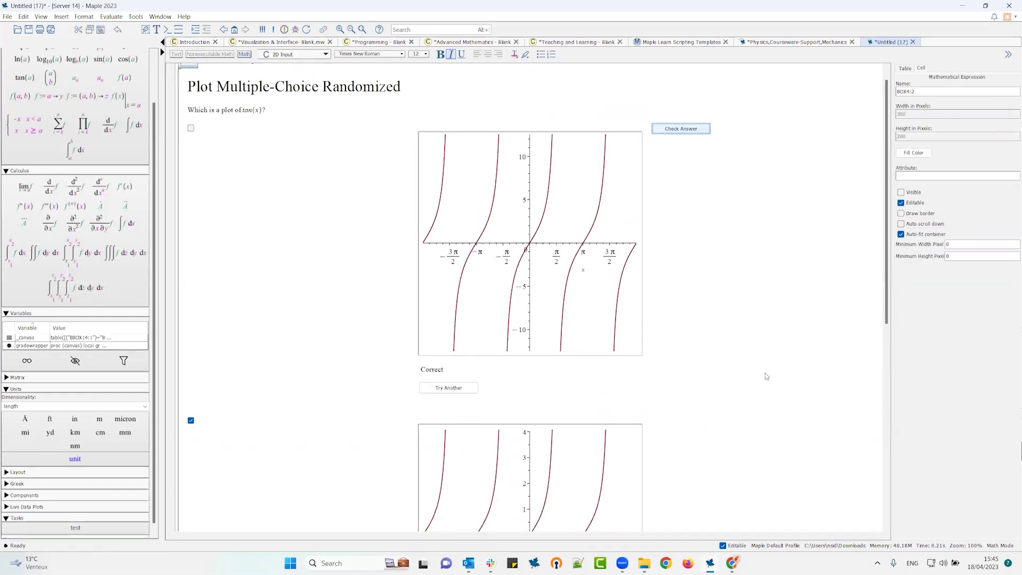
double_click(450, 369)
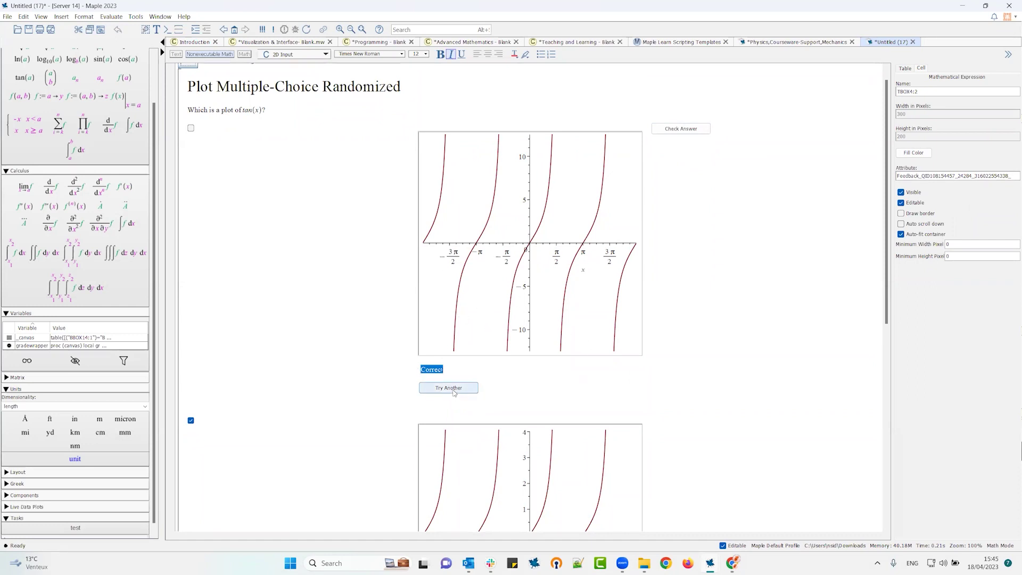
Generate further randomized questions until the sin(x) plot question comes up, choose an answer and check it
left_click(453, 389)
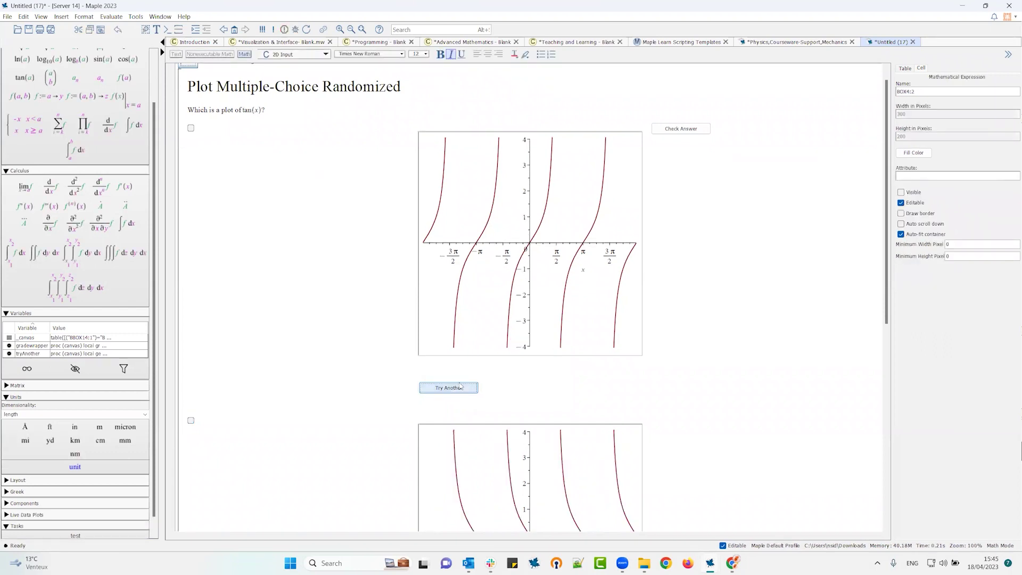
left_click(467, 389)
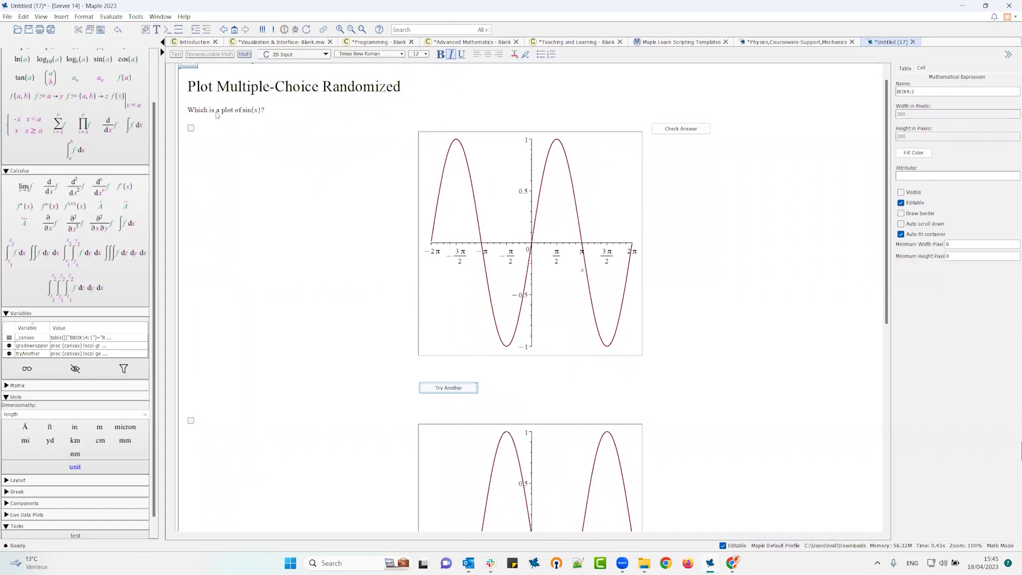
scroll(548, 417, "down", 5)
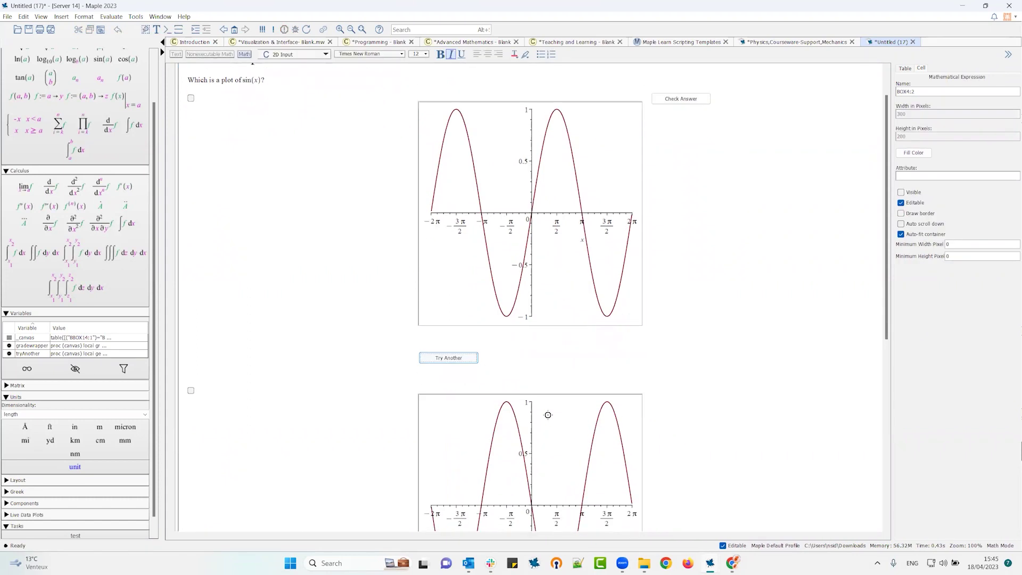
scroll(537, 416, "down", 3)
left_click(191, 285)
scroll(722, 282, "up", 3)
key("ctrl+shift+Return")
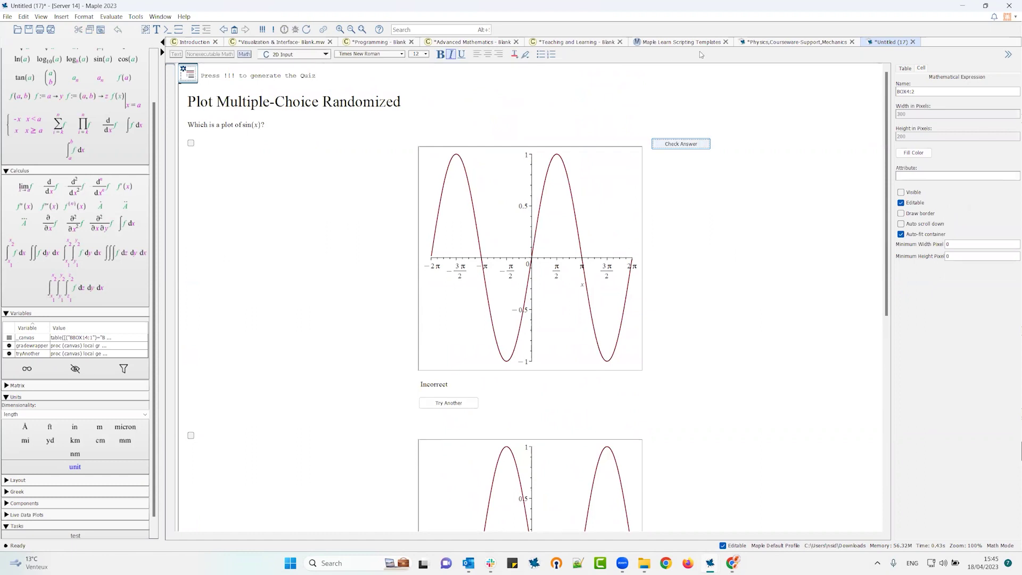
Return to the Teaching and Learning document and load the Integration Multiline Feedback sample into the QuizBuilder
left_click(588, 43)
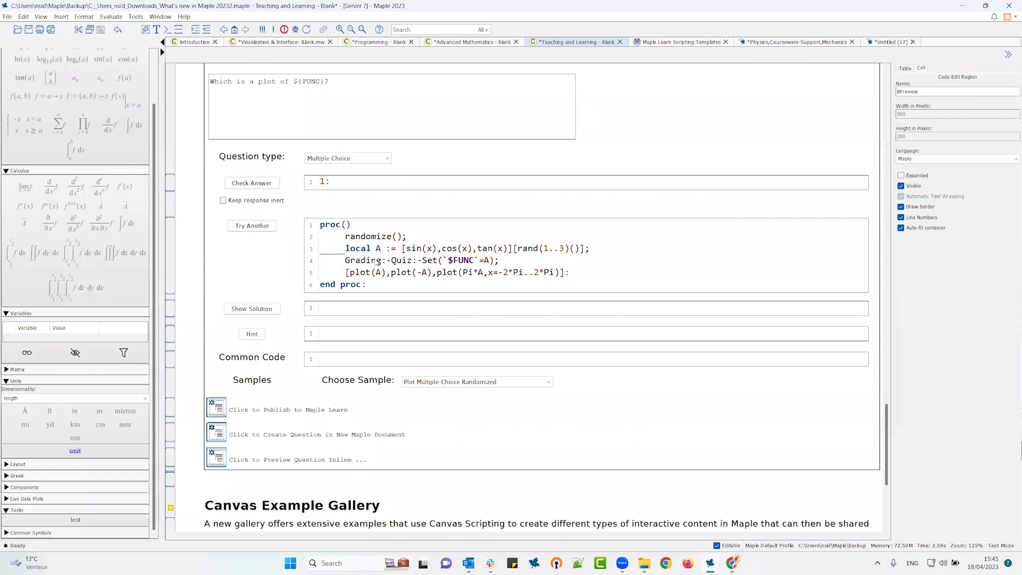
left_click(493, 381)
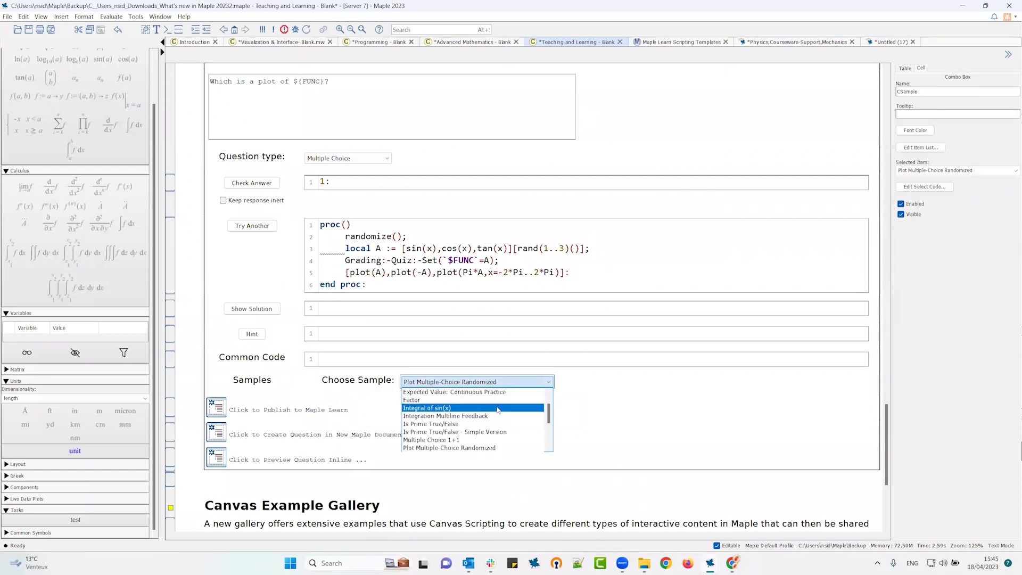
scroll(497, 409, "down", 1)
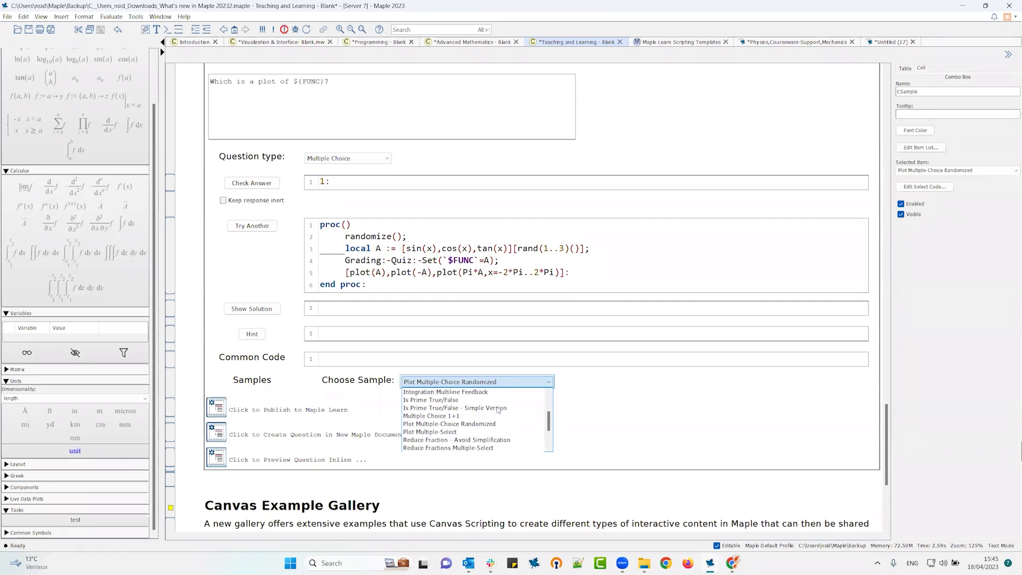
left_click(456, 392)
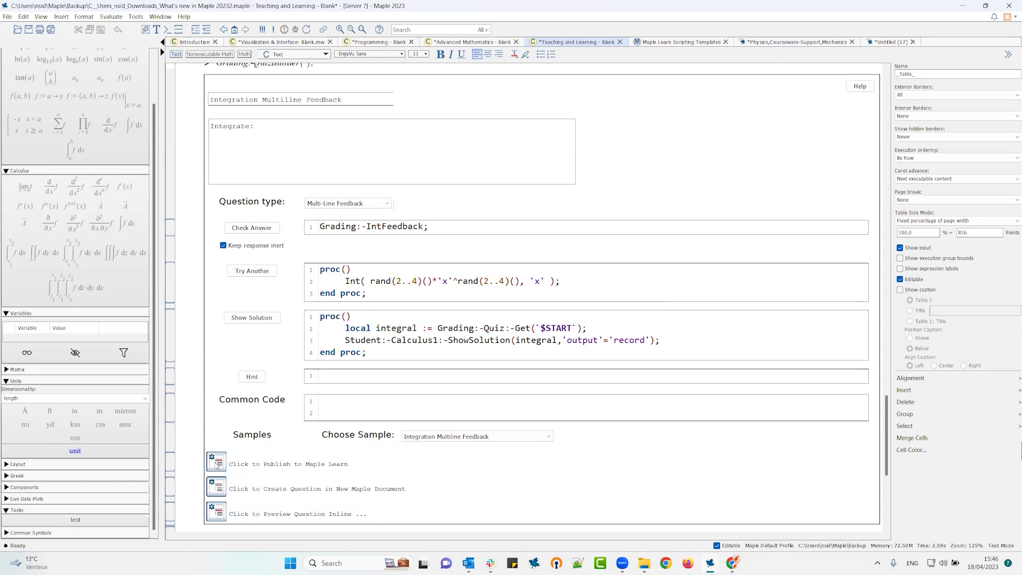
Try to publish the Integration Multiline Feedback question to Maple Learn
left_click(218, 464)
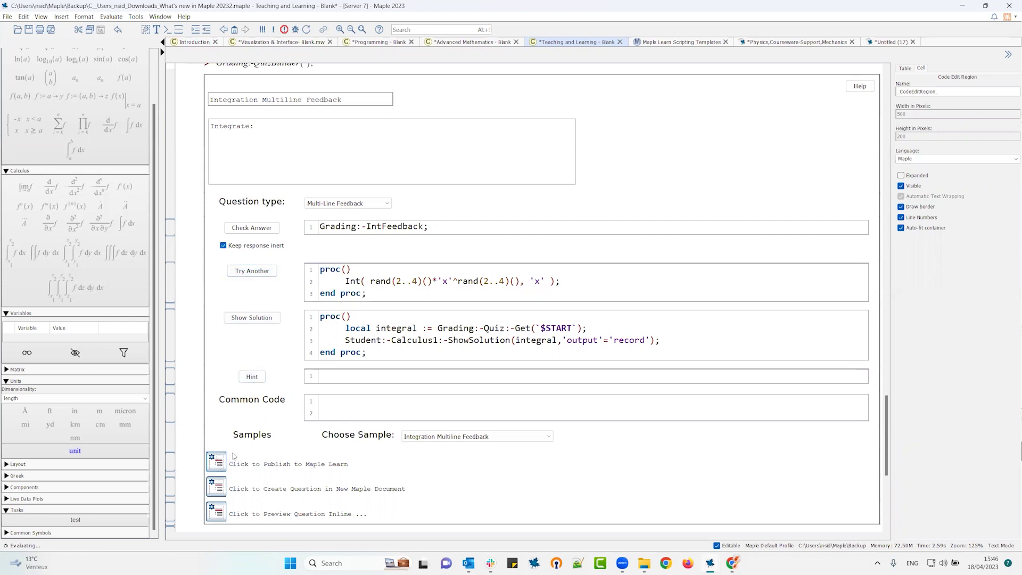
left_click(456, 437)
left_click(456, 437)
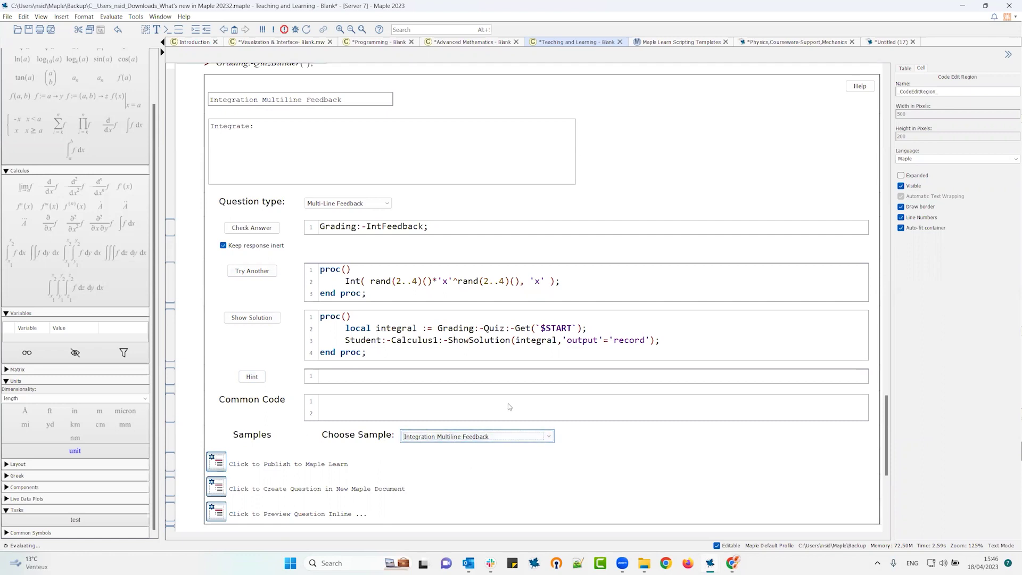
scroll(885, 432, "down", 5)
scroll(885, 431, "up", 5)
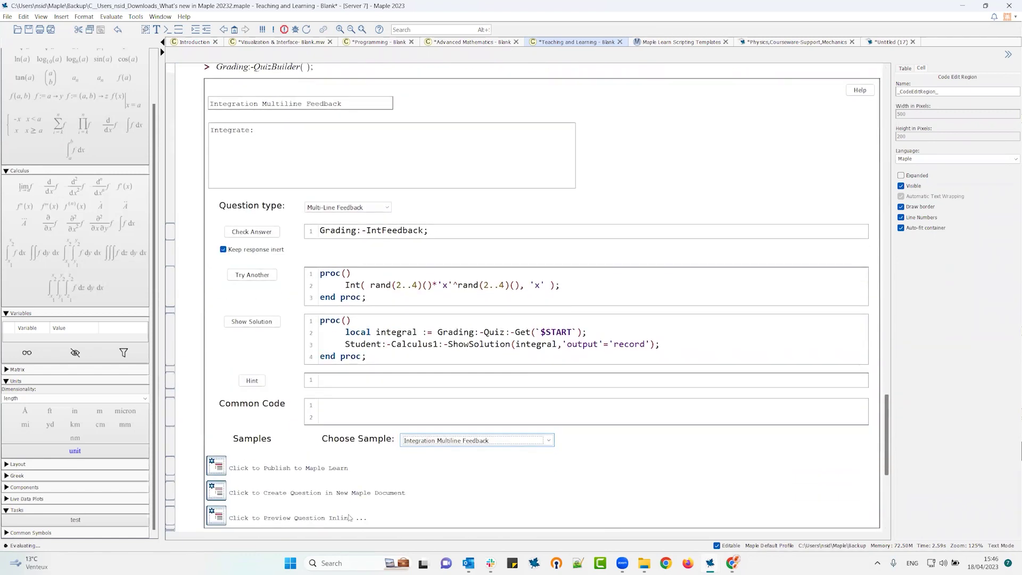
Load the Integral of sin(x) sample question into the QuizBuilder
left_click(475, 440)
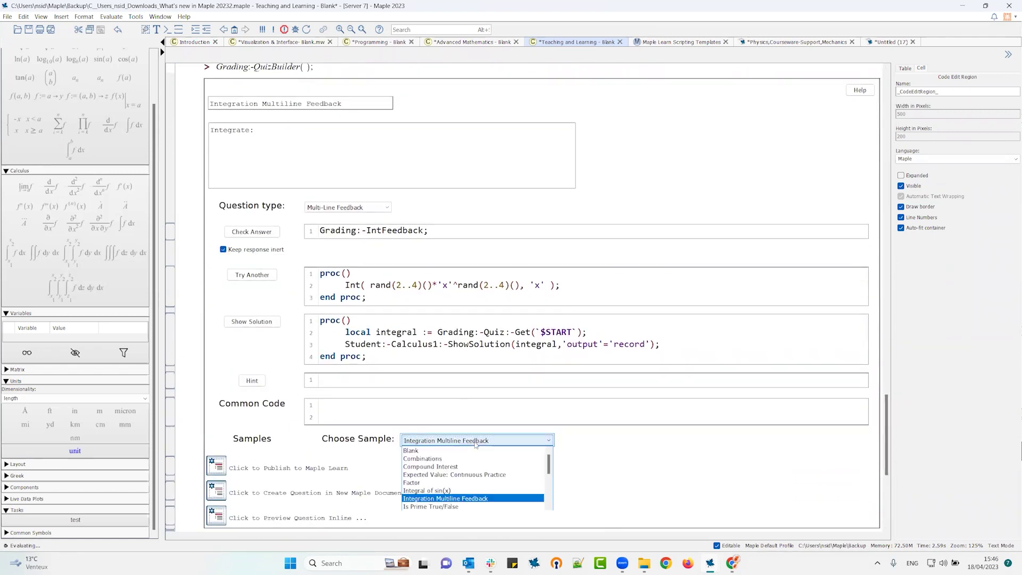
left_click(471, 491)
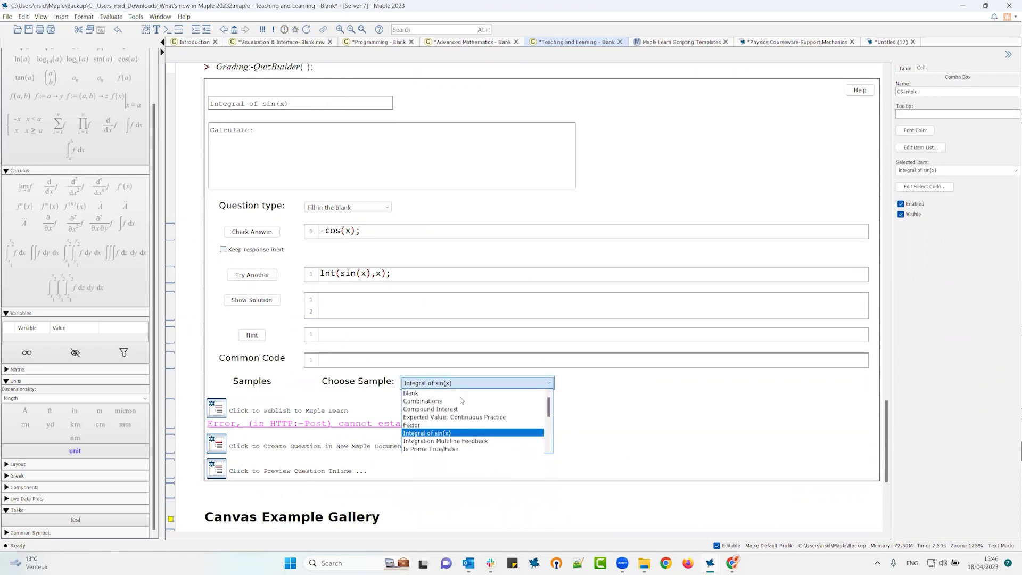
left_click(463, 384)
key("Escape")
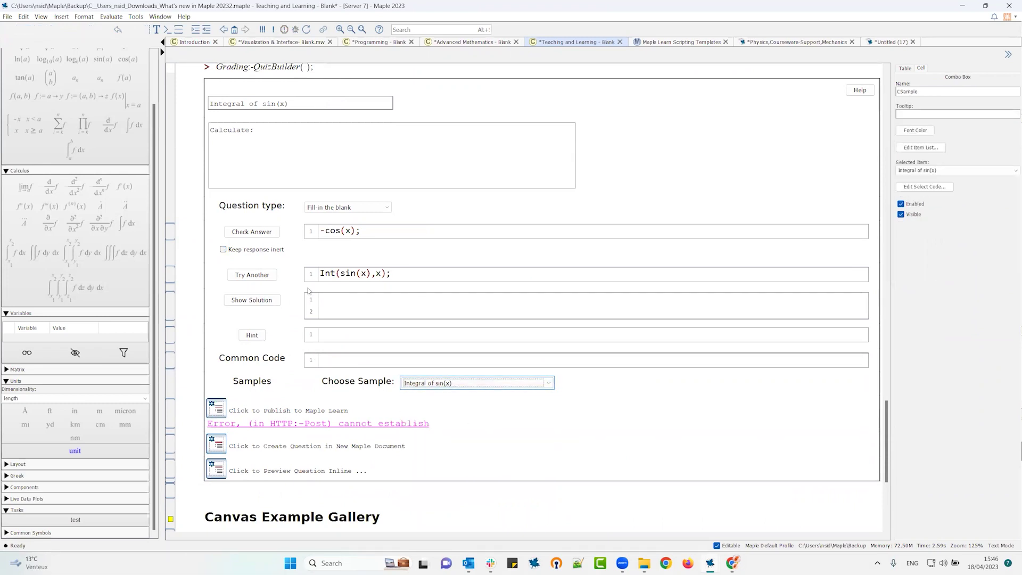
left_click(220, 411)
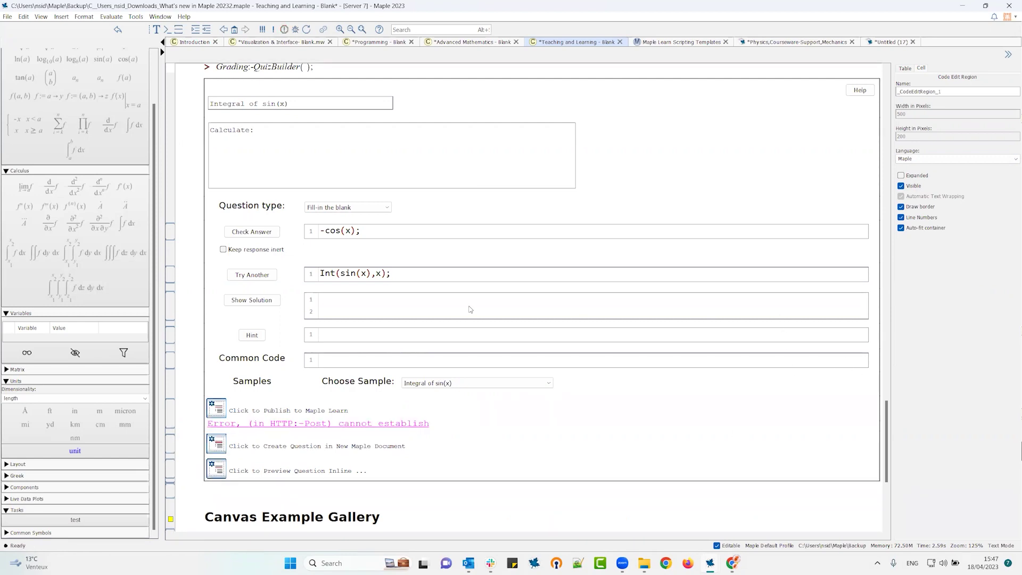
Create the Integral of sin(x) question in a new Maple document, execute the document, and place the cursor in the answer box
left_click(216, 430)
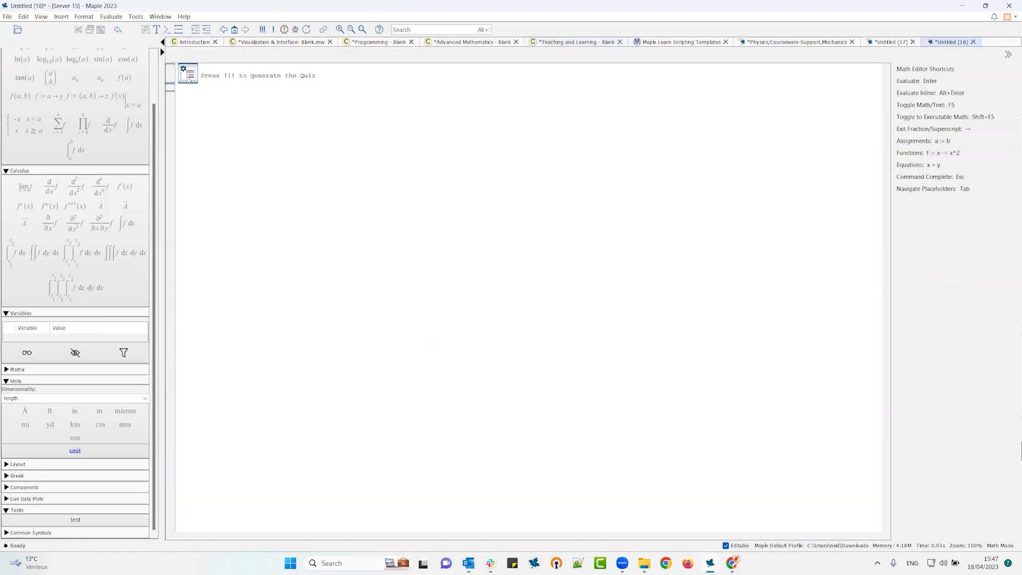
left_click(262, 31)
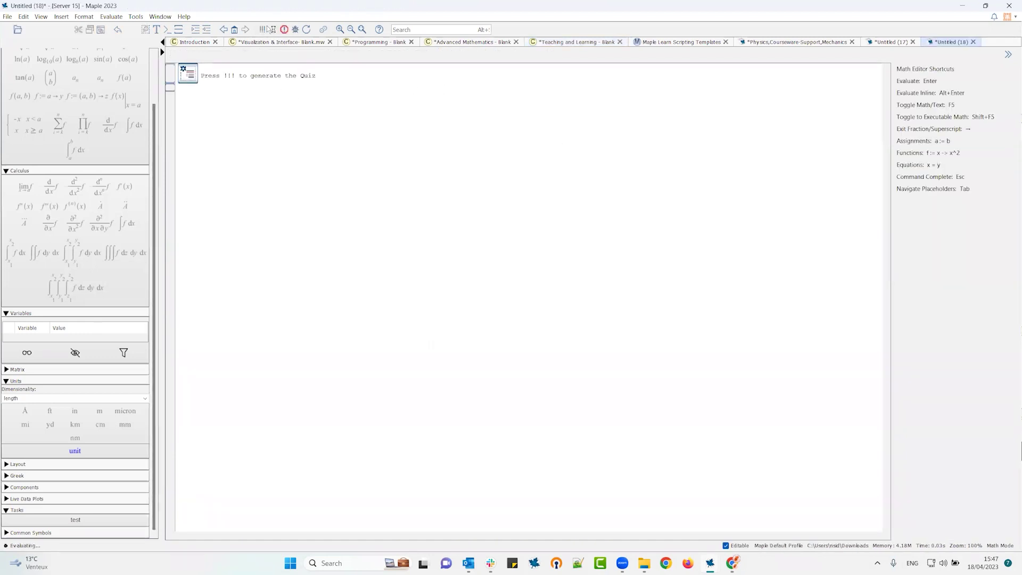
left_click(221, 169)
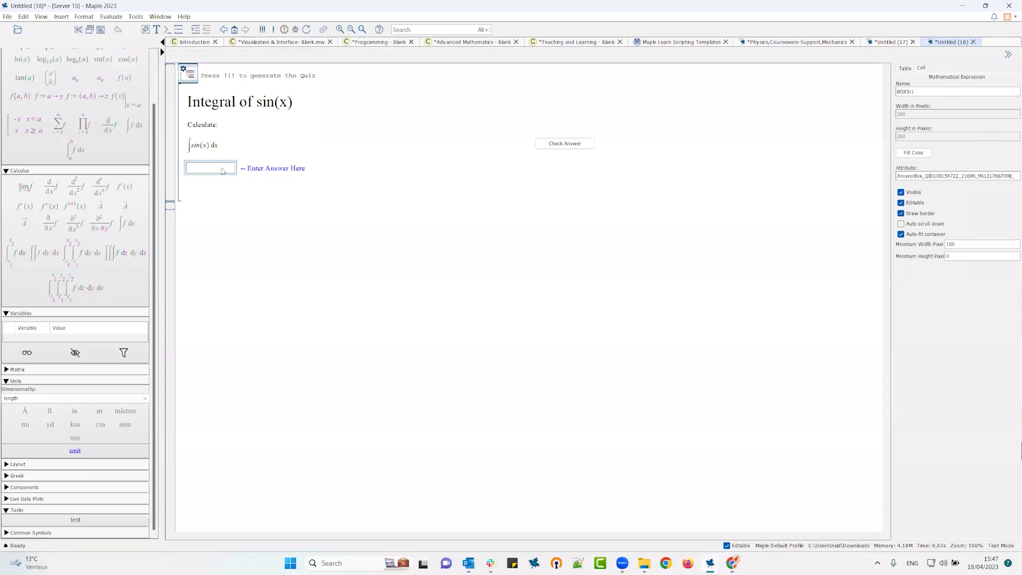
left_click(209, 169)
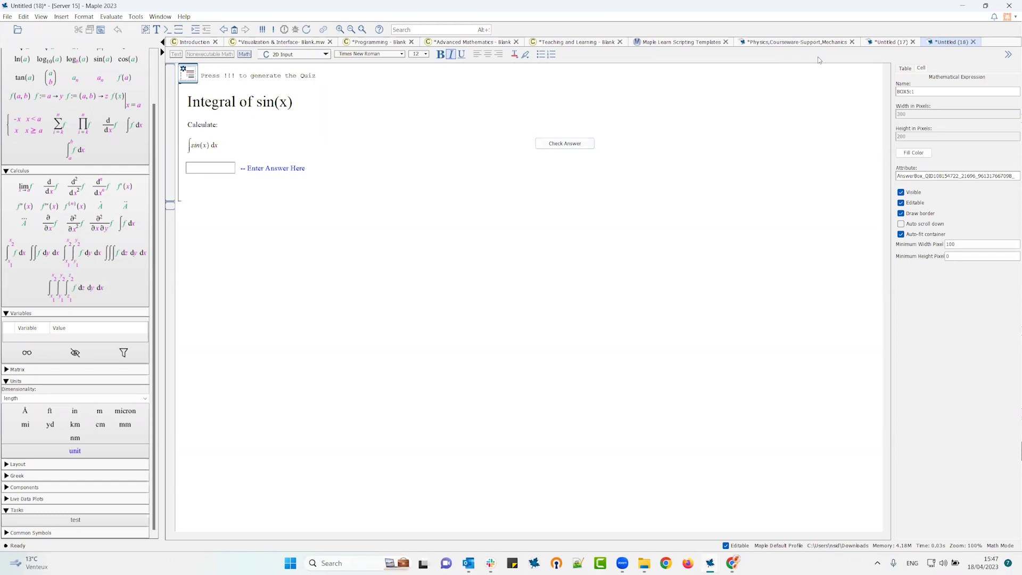
Go back to the Teaching and Learning document and read the Canvas Example Gallery section below the QuizBuilder
left_click(683, 42)
left_click(573, 43)
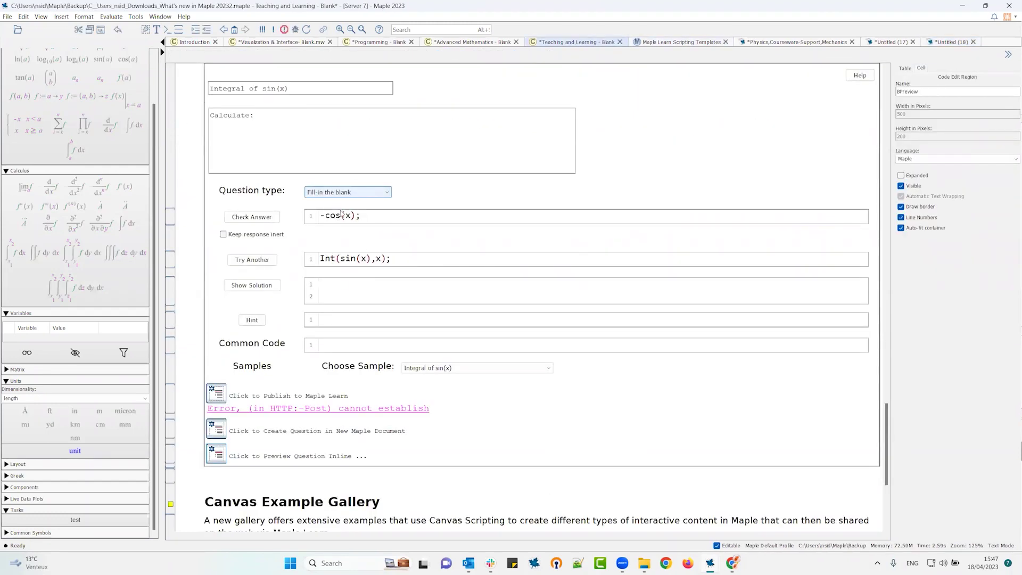
scroll(369, 294, "down", 5)
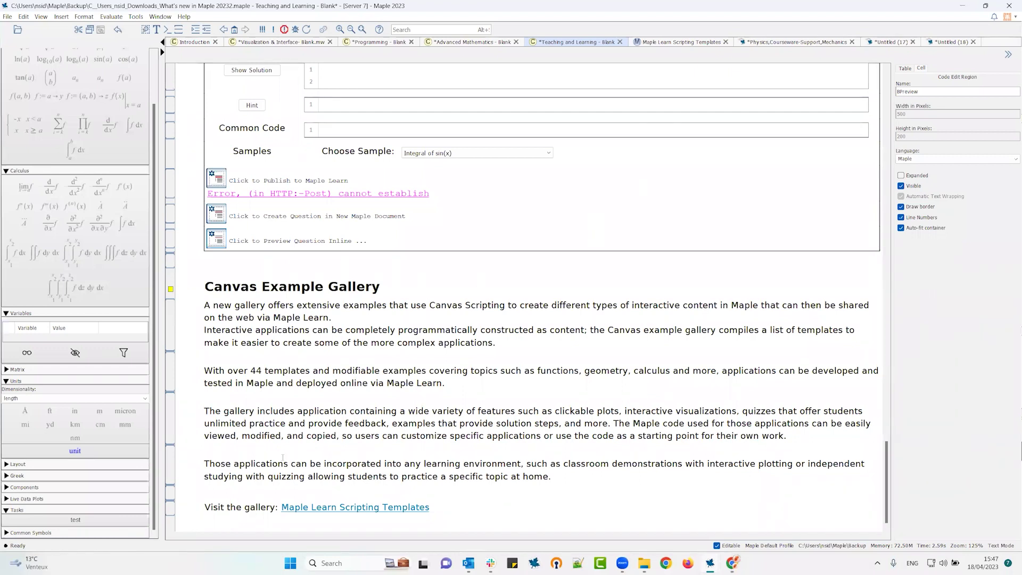
Switch to the Maple Learn Scripting Templates workbook and look through its introduction, categories, and Graphing templates and examples
left_click(687, 42)
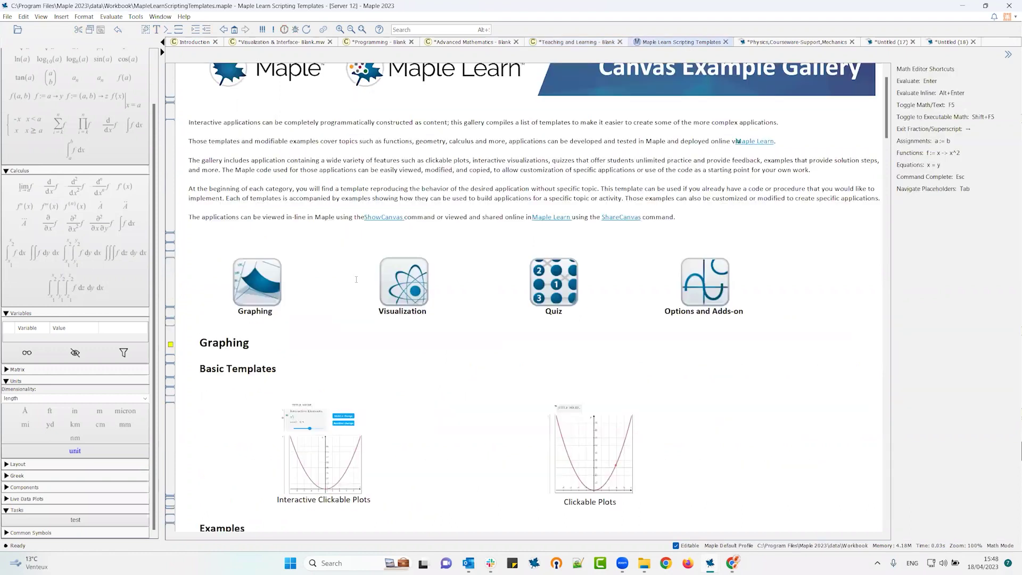
scroll(451, 201, "up", 2)
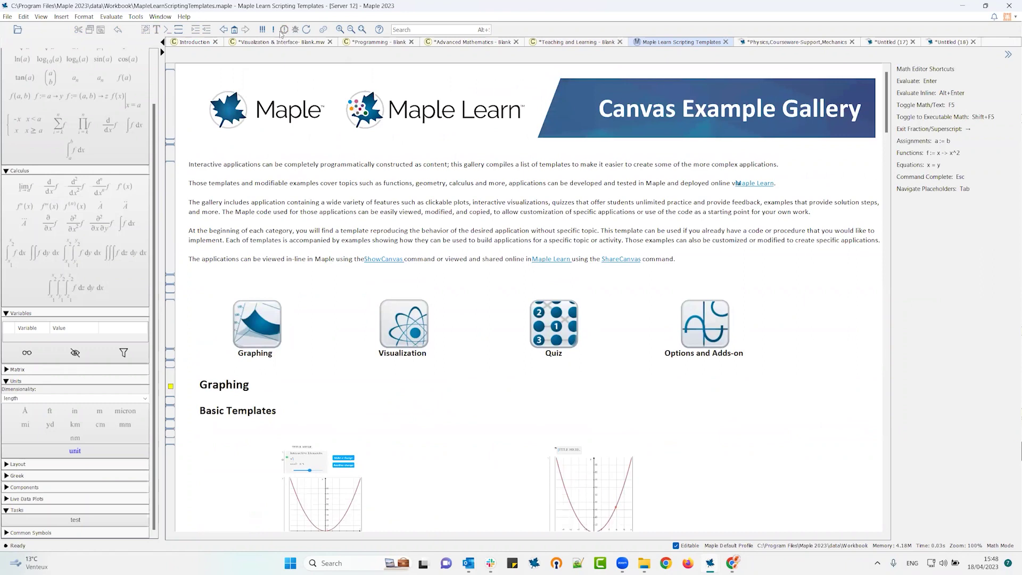
left_click(339, 30)
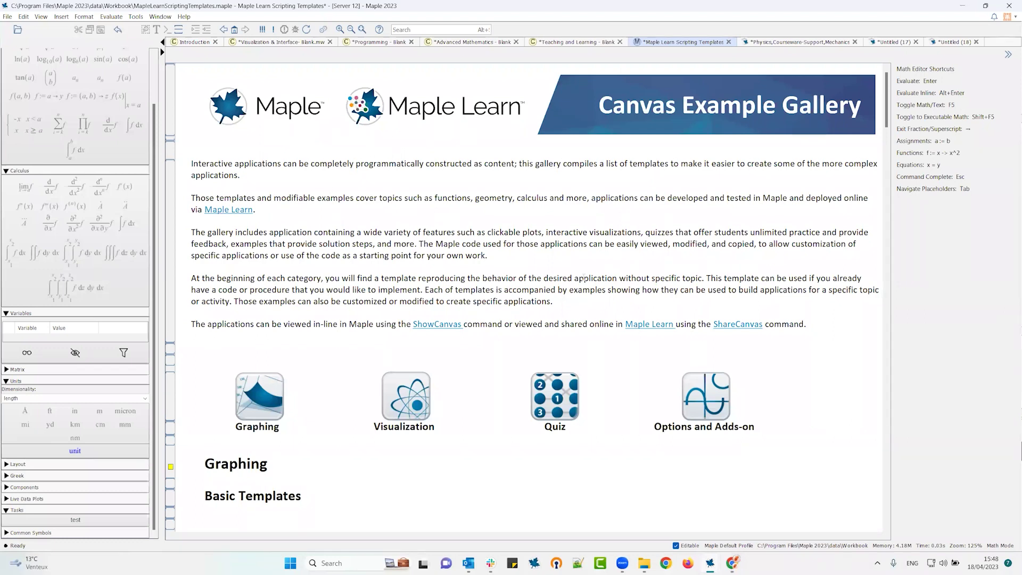
scroll(584, 278, "down", 3)
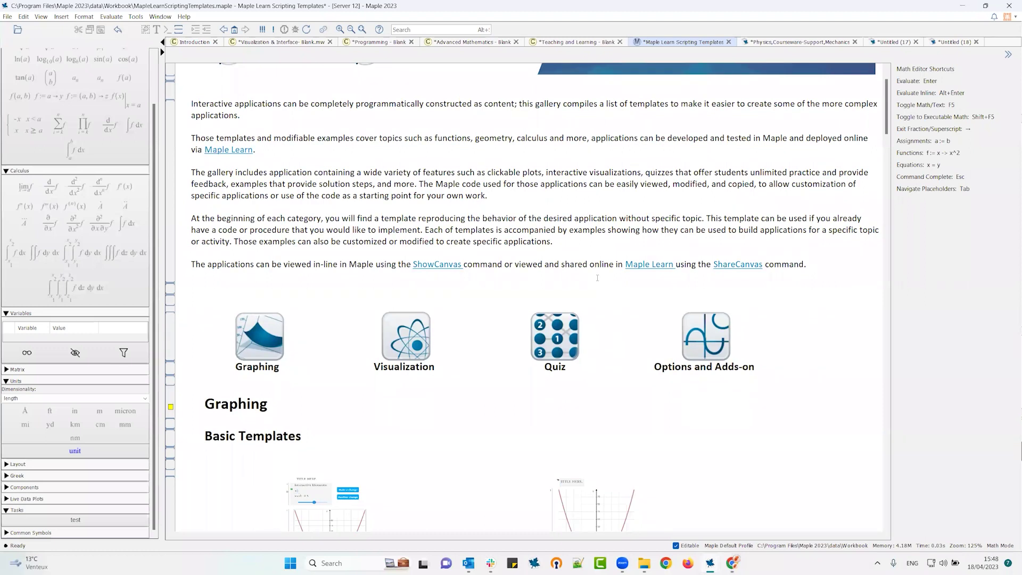
scroll(597, 278, "down", 3)
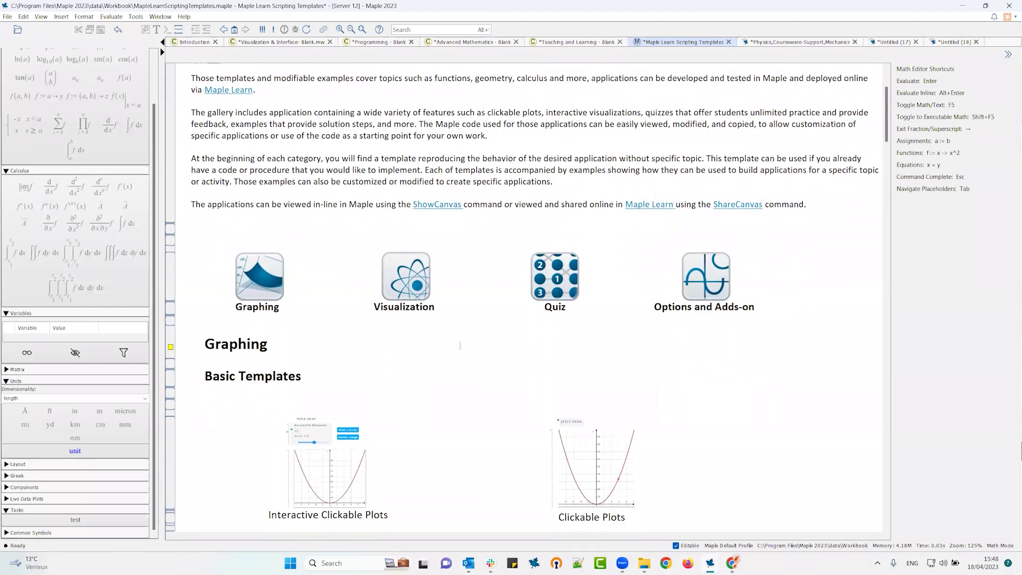
scroll(460, 345, "down", 5)
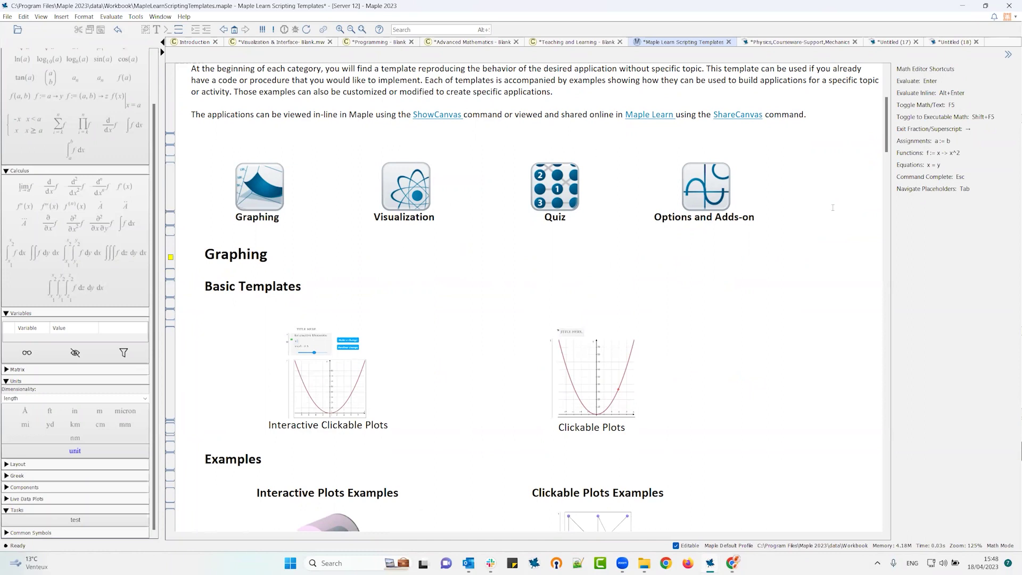
scroll(718, 244, "down", 5)
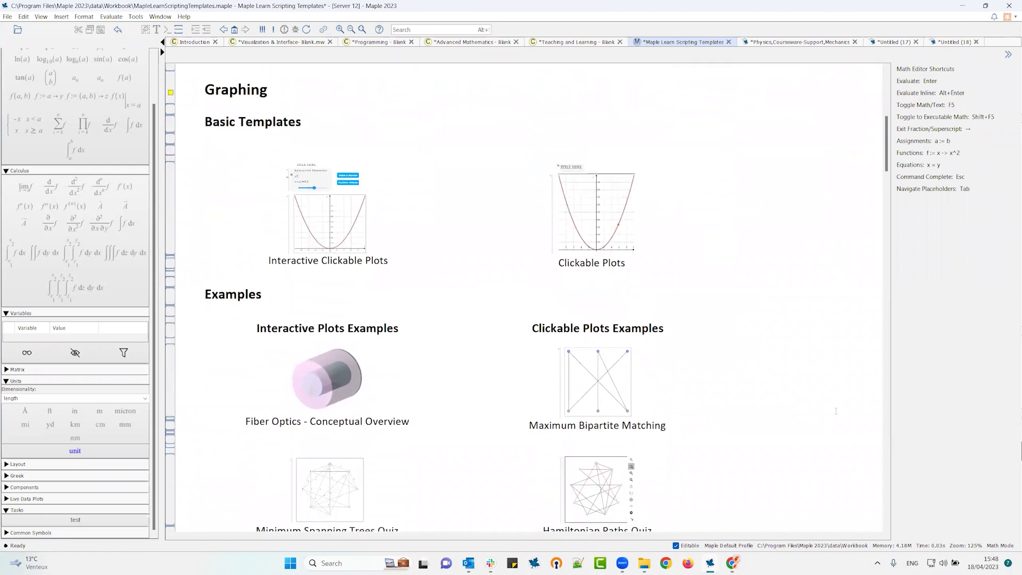
scroll(591, 259, "down", 1)
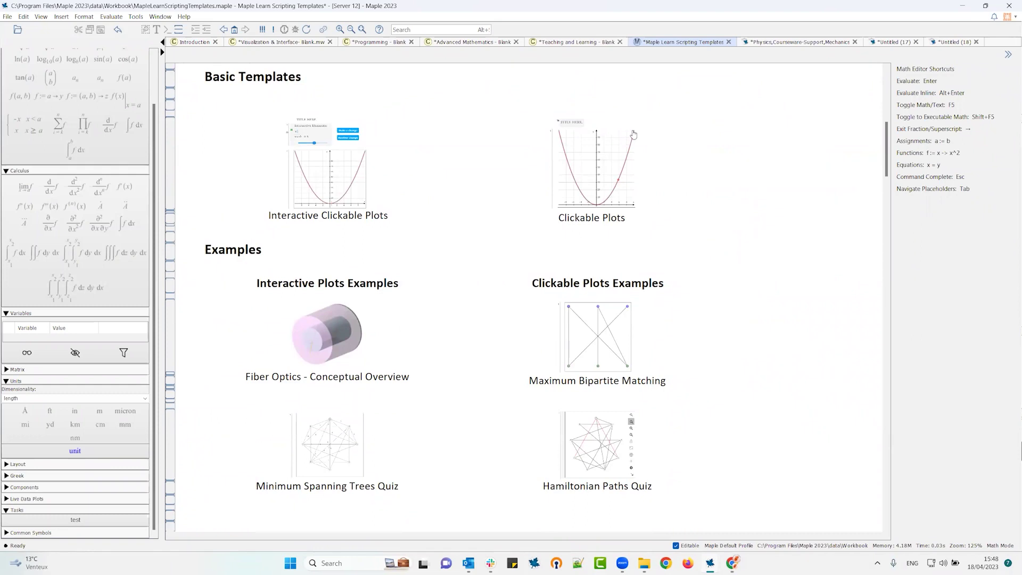
scroll(743, 226, "up", 2)
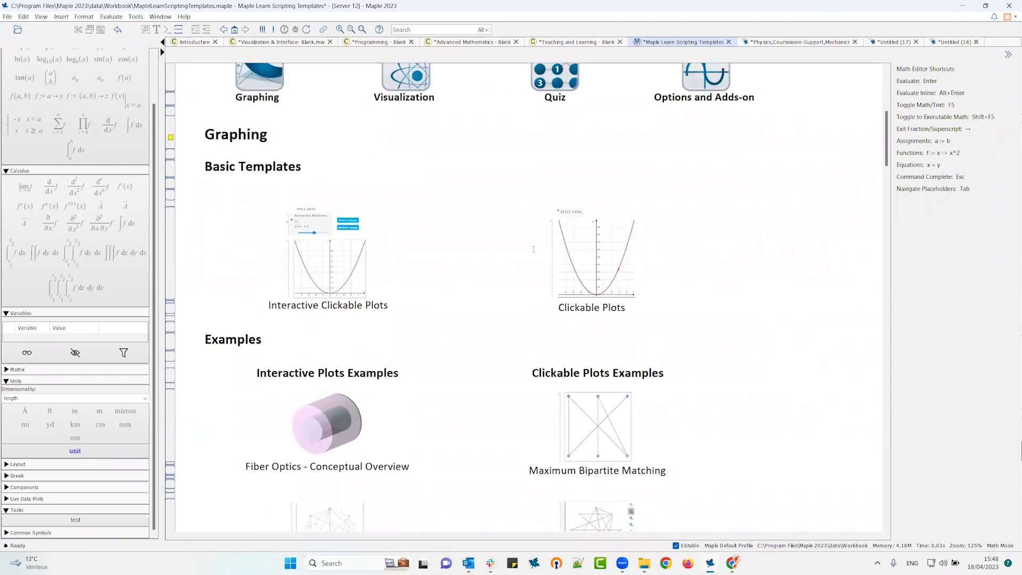
Open the Clickable Plots template and examine the clickplot procedure, highlighting its comments, the plt definition and the x^2 function
left_click(583, 260)
left_click(583, 260)
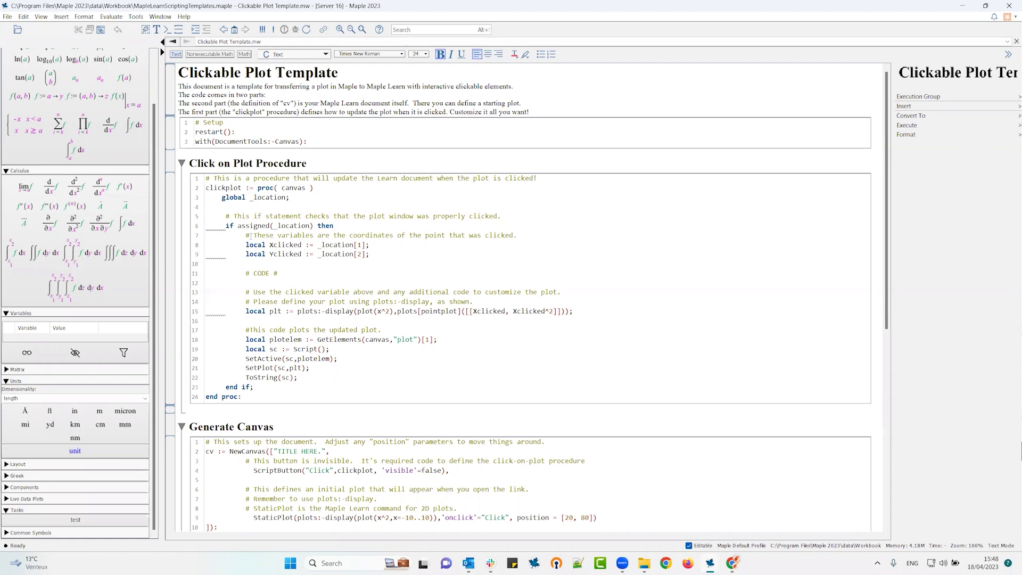
left_click_drag(244, 236, 517, 236)
left_click_drag(245, 292, 326, 292)
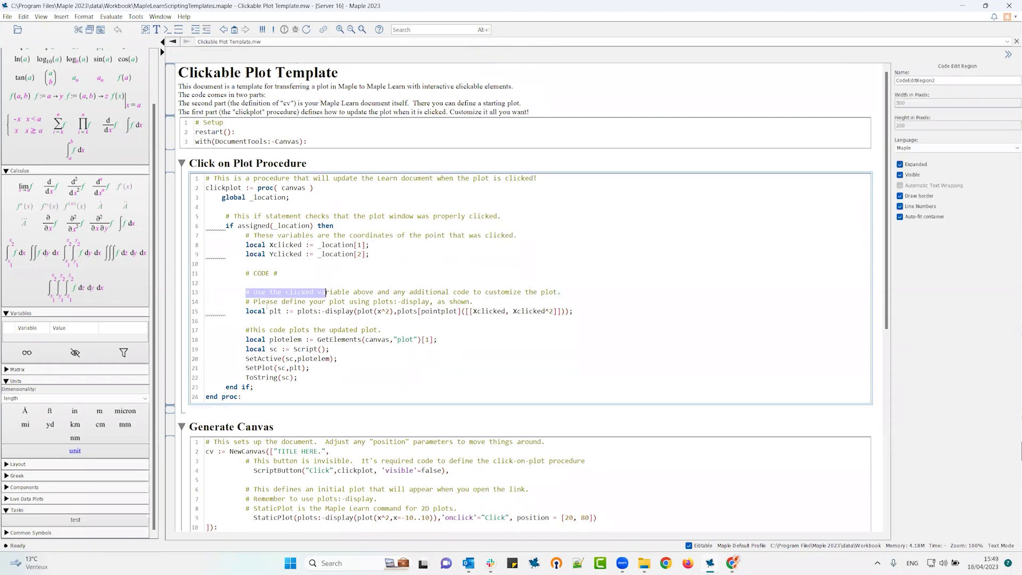
left_click_drag(254, 311, 297, 311)
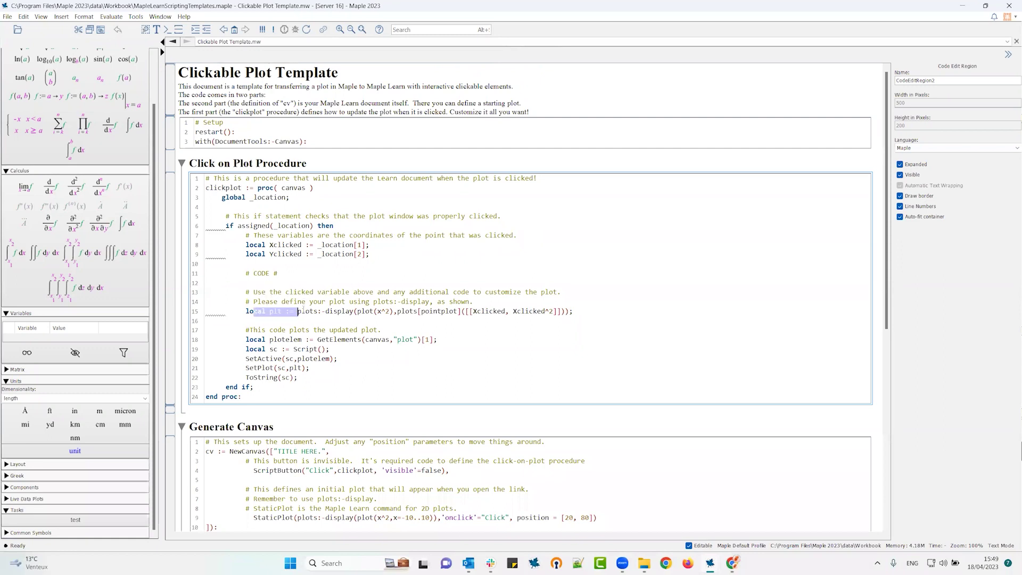
left_click_drag(342, 302, 414, 302)
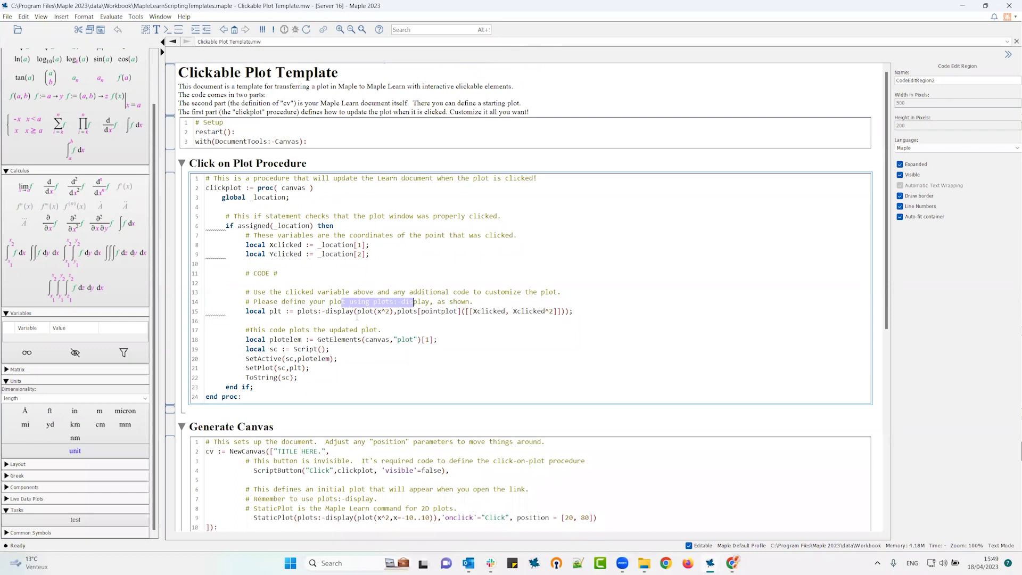
left_click_drag(378, 311, 386, 311)
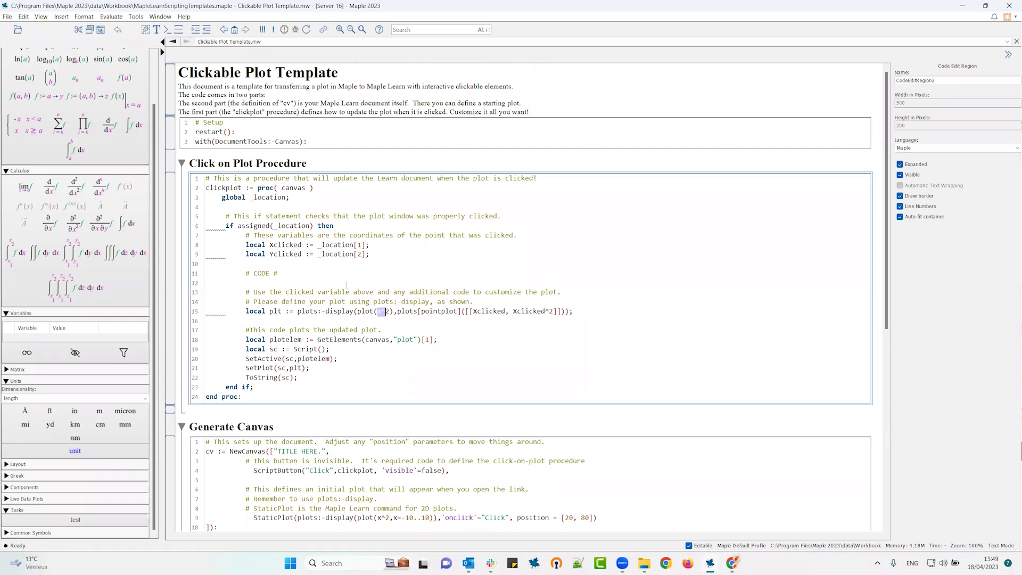
Highlight the x^2 expression in the clickplot procedure and examine the Generate Canvas code and the plot it produces
left_click_drag(393, 312, 382, 312)
scroll(442, 318, "down", 3)
scroll(391, 214, "up", 2)
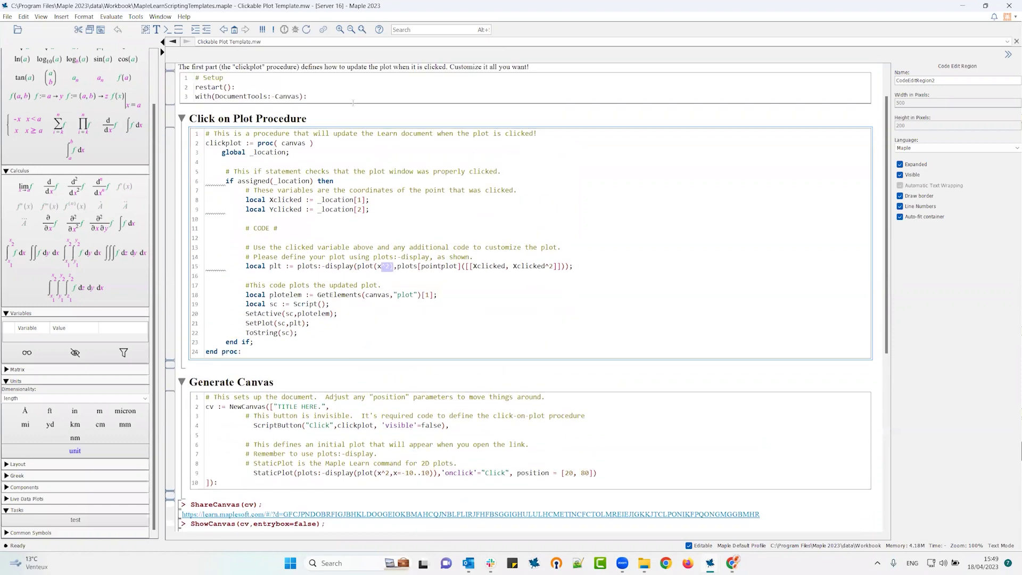
scroll(288, 264, "down", 4)
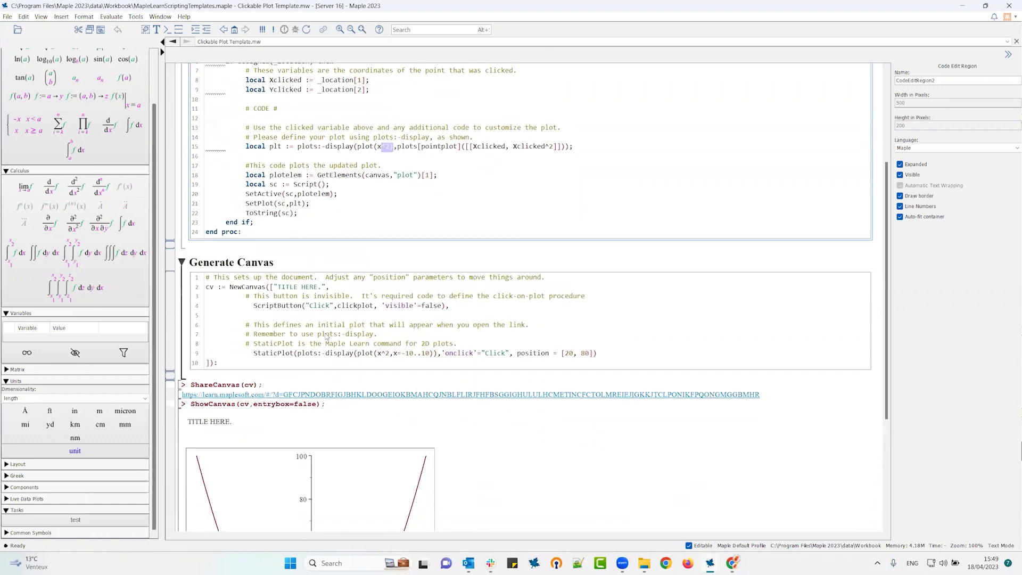
scroll(385, 378, "down", 2)
scroll(373, 473, "down", 1)
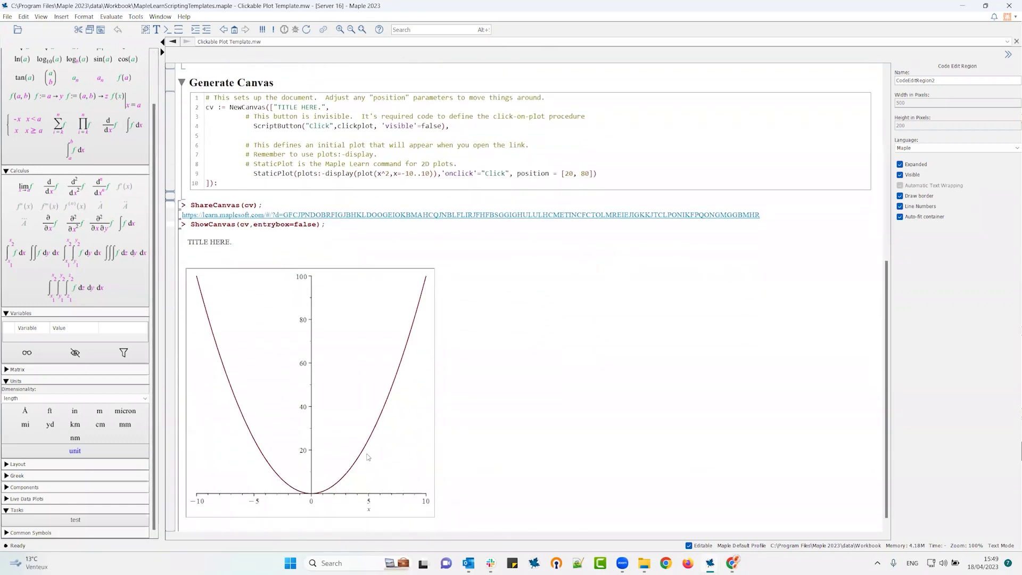
Return to the Maple Learn Scripting Templates, open the Hamiltonian Paths Quiz example, and go to the interactive graph at its end
left_click(172, 42)
scroll(719, 291, "down", 5)
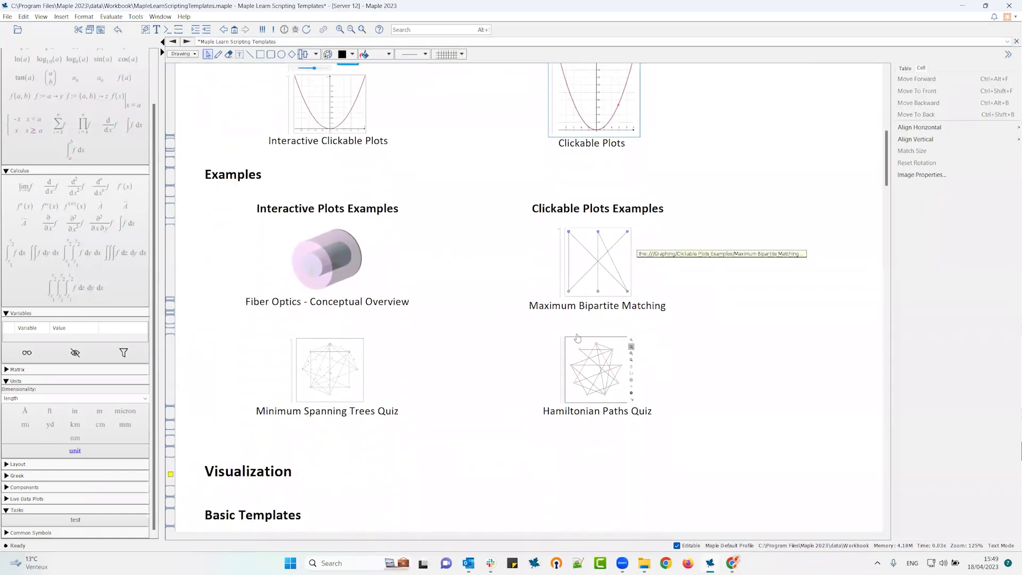
left_click(610, 365)
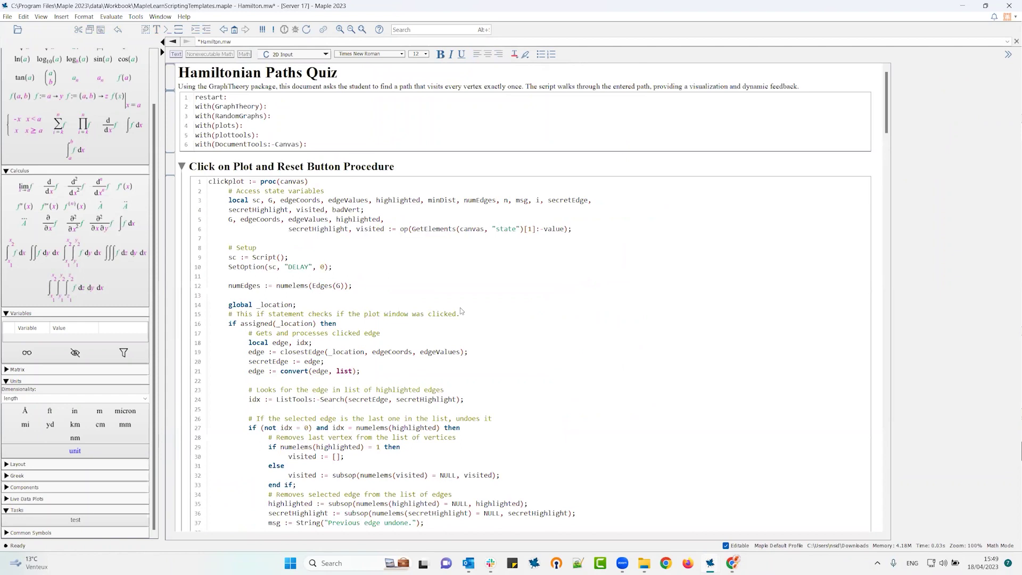
scroll(315, 128, "down", 7)
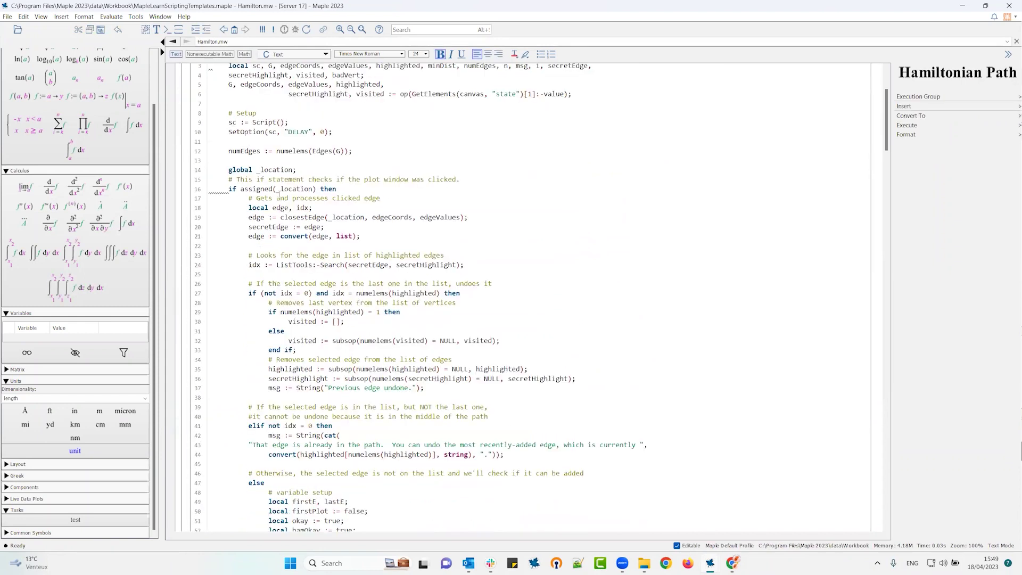
left_click_drag(888, 128, 890, 489)
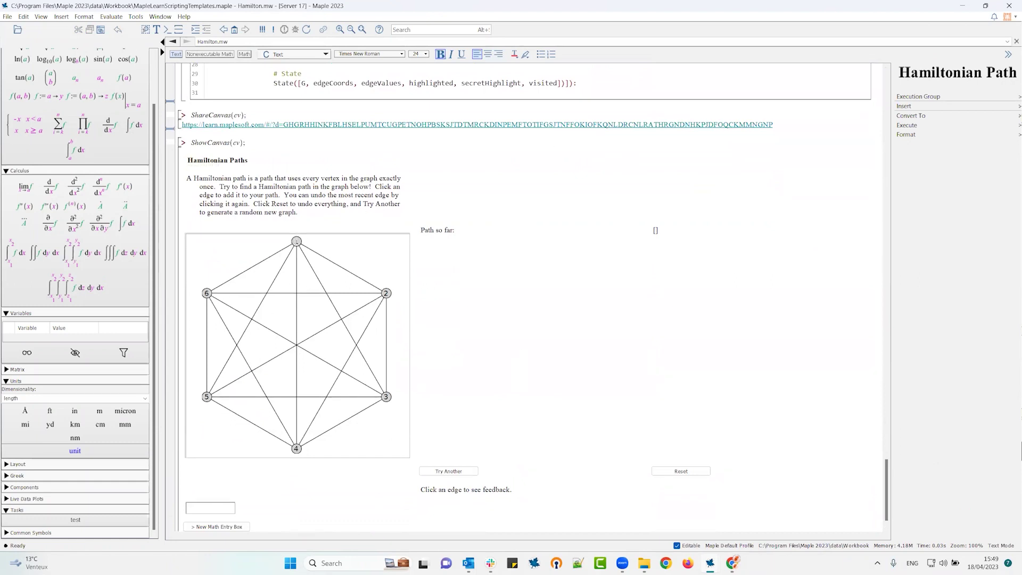
Try out the Hamiltonian Paths graph by adding edges 1-5, 5-3 and 3-6 to the path, and highlight the feedback message
left_click(291, 250)
left_click(258, 306)
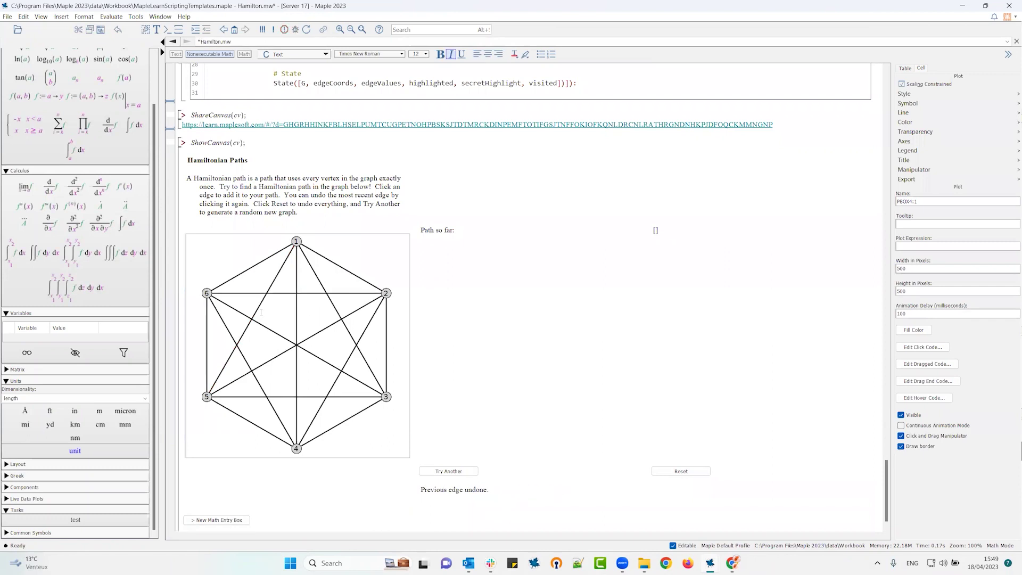
left_click(243, 334)
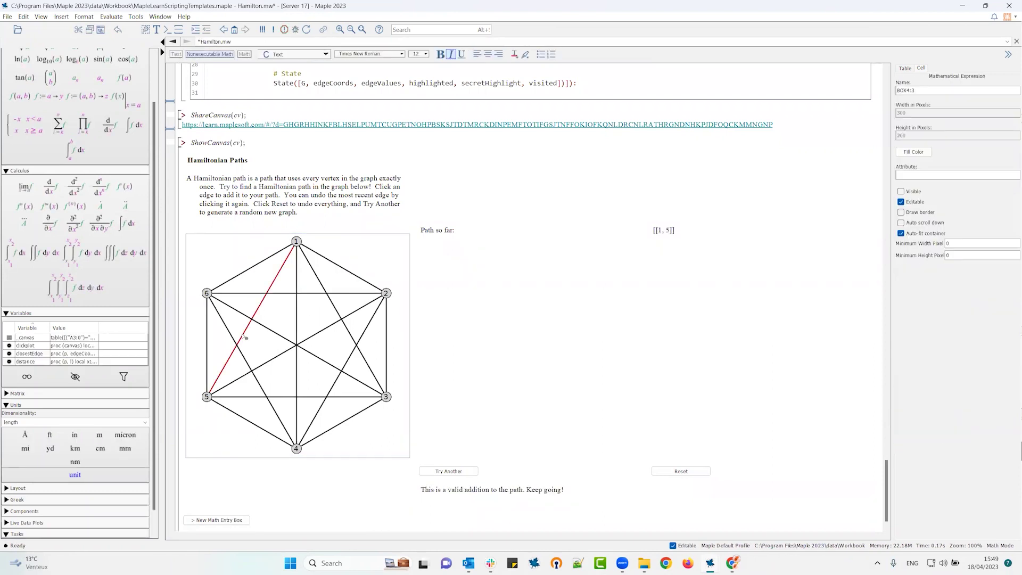
left_click(252, 397)
left_click(343, 371)
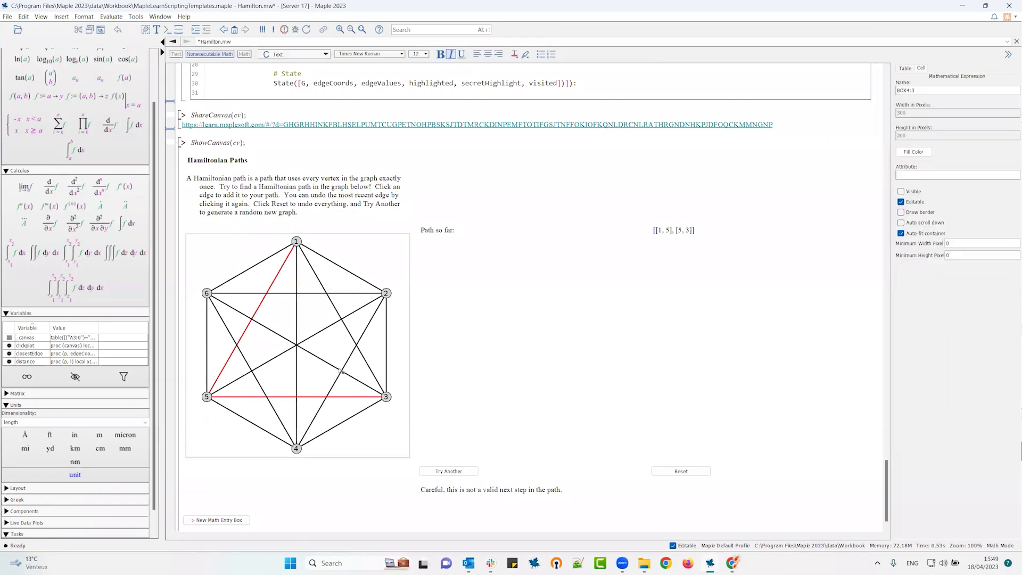
left_click(342, 371)
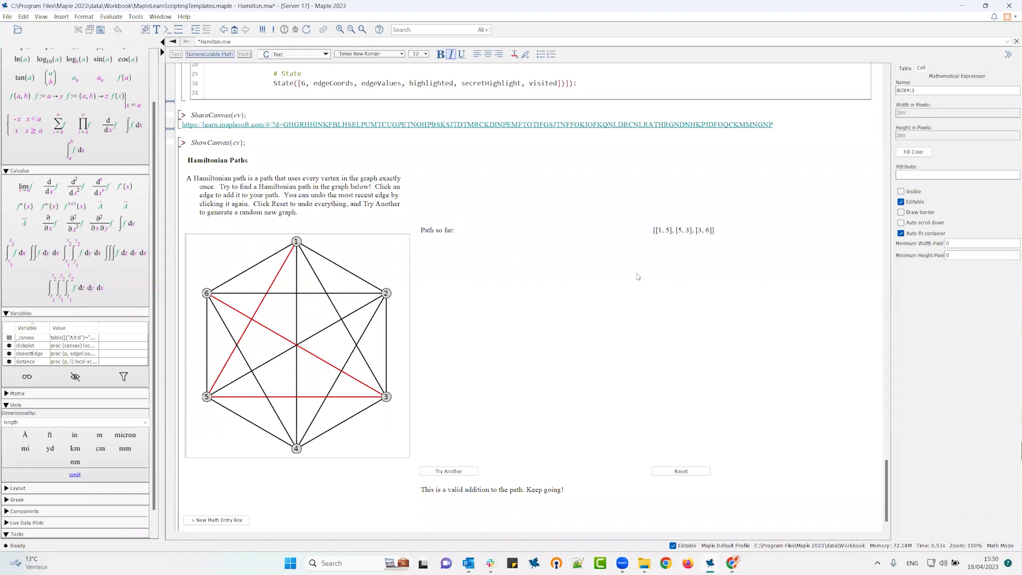
left_click_drag(422, 491, 563, 491)
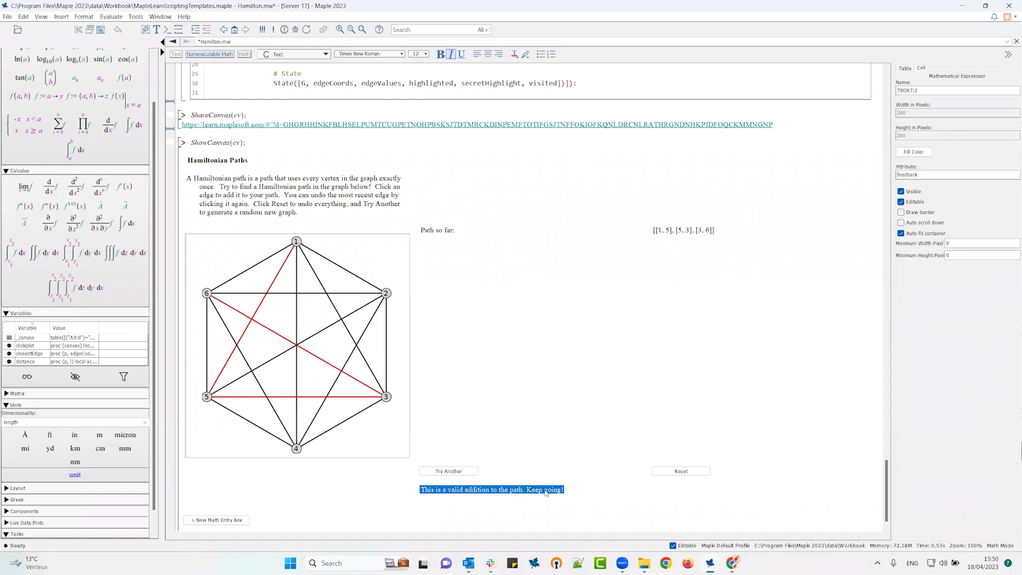
Open the Hamiltonian Paths quiz in Maple Learn through its shared link, view it, and switch back to Maple
left_click(262, 126)
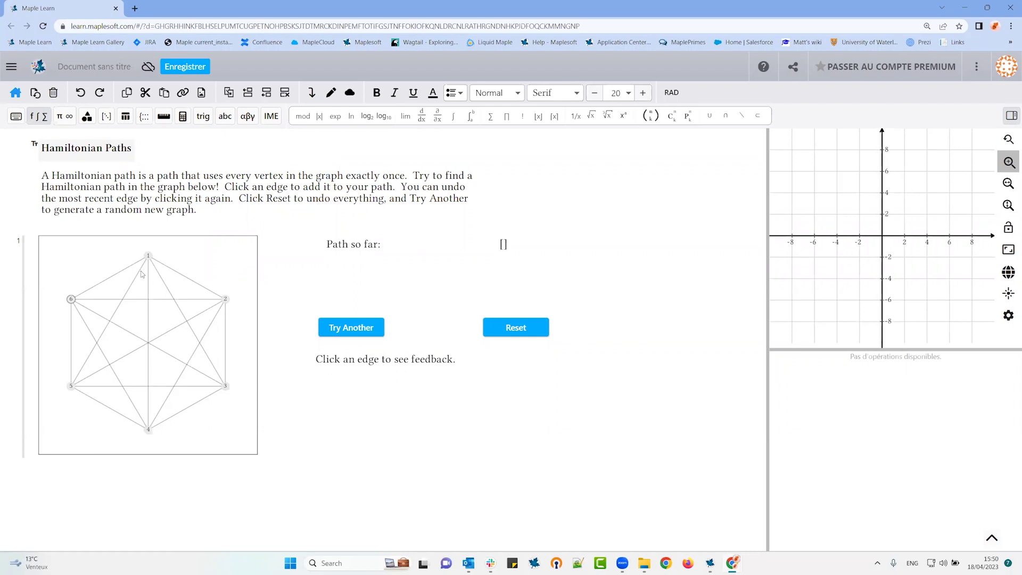
mouse_move(141, 275)
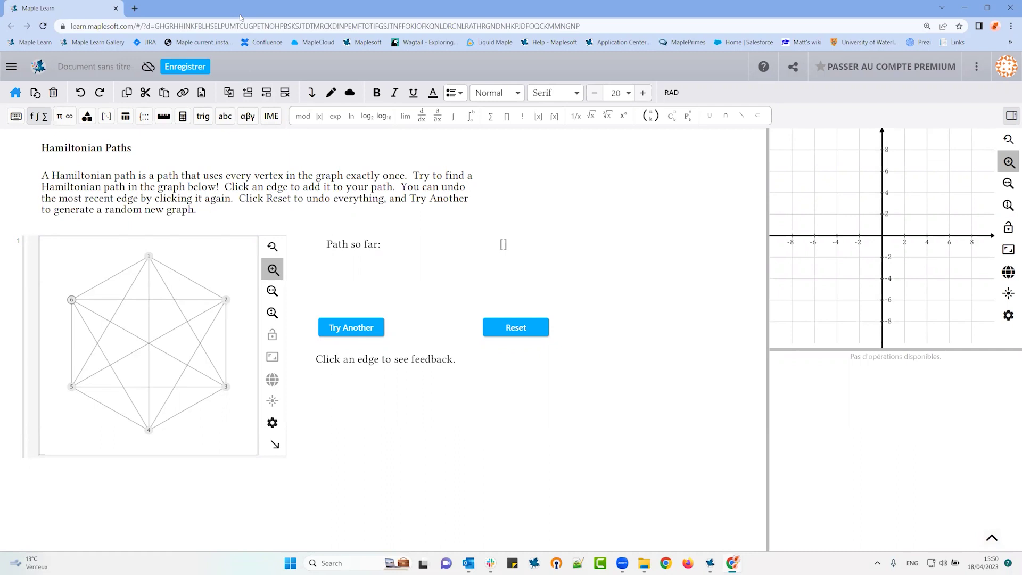
key("alt+Tab")
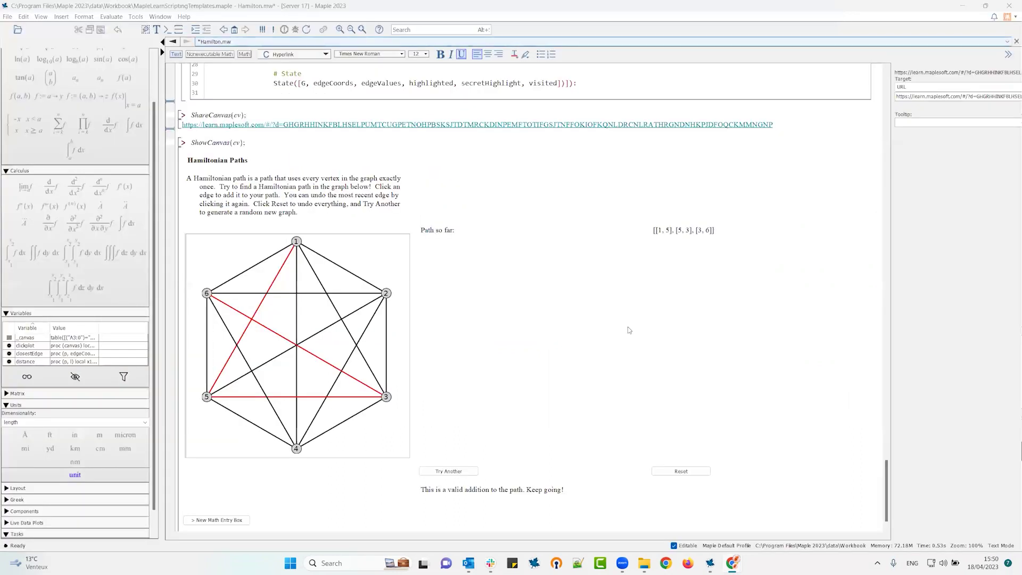
Return to the Maple Learn Scripting Templates and look through the Visualization, Quiz, and Add-ons and Options sections
scroll(593, 227, "down", 1)
left_click(173, 42)
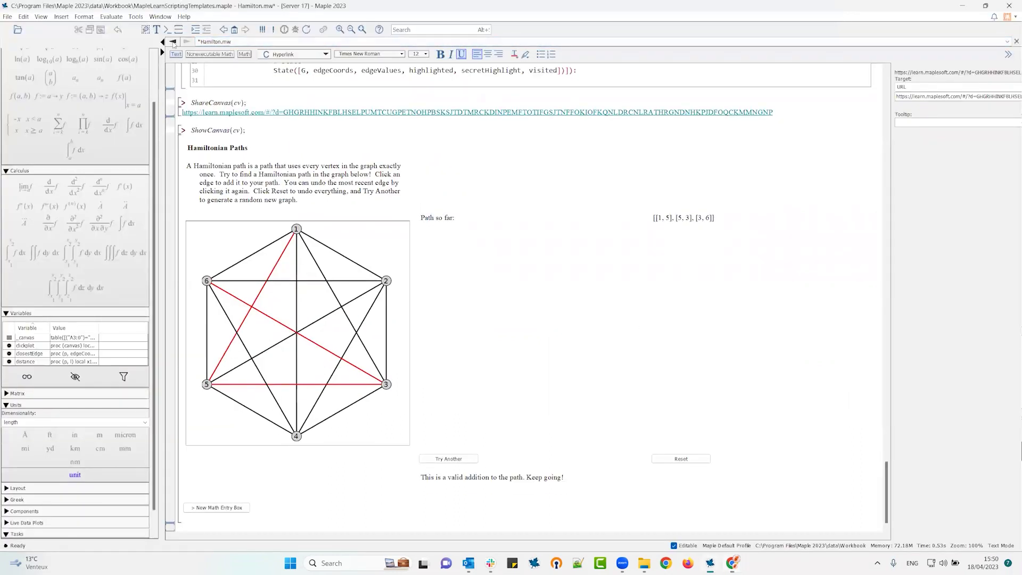
left_click(173, 42)
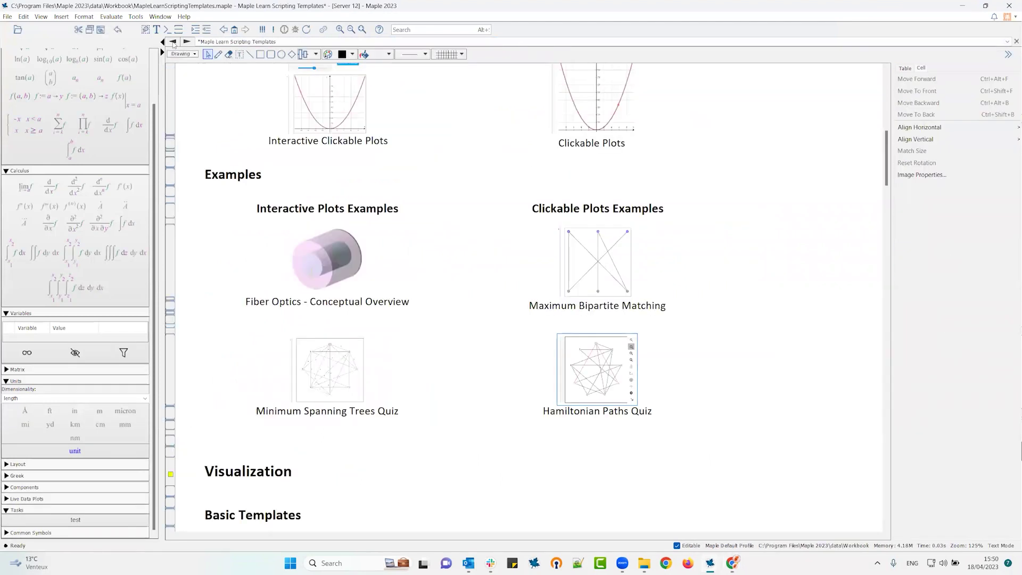
scroll(702, 357, "down", 10)
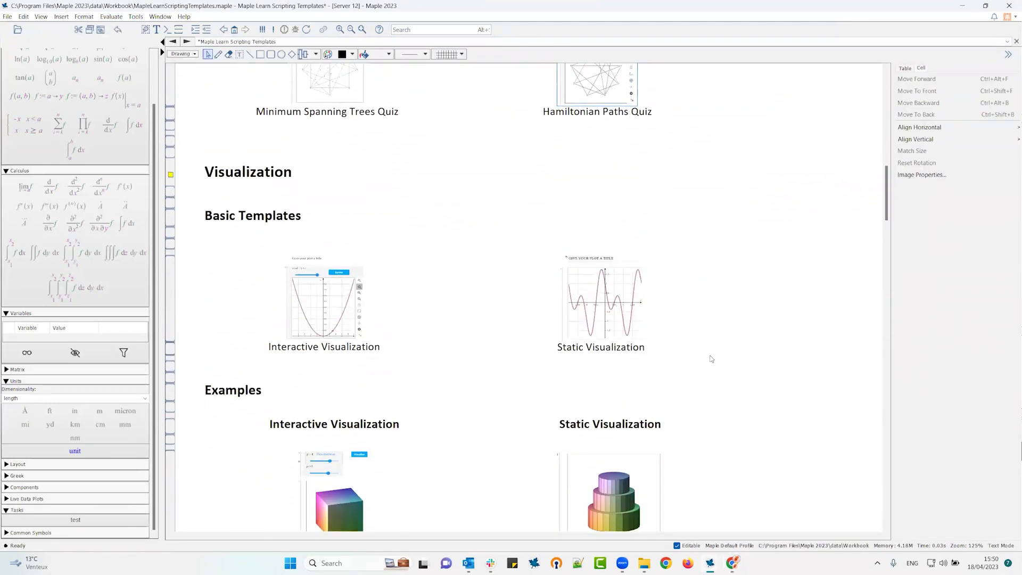
scroll(710, 360, "down", 3)
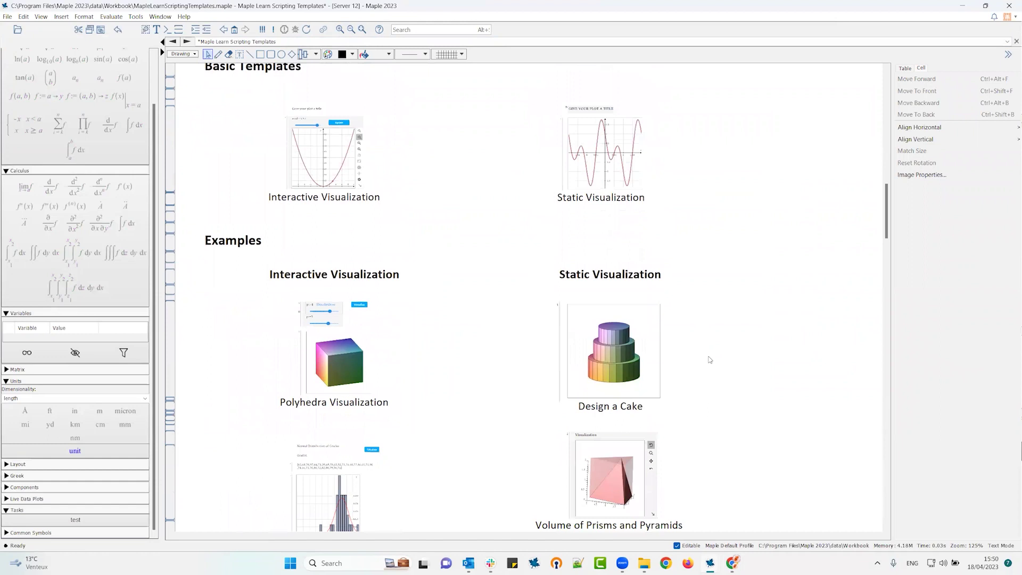
scroll(710, 359, "down", 5)
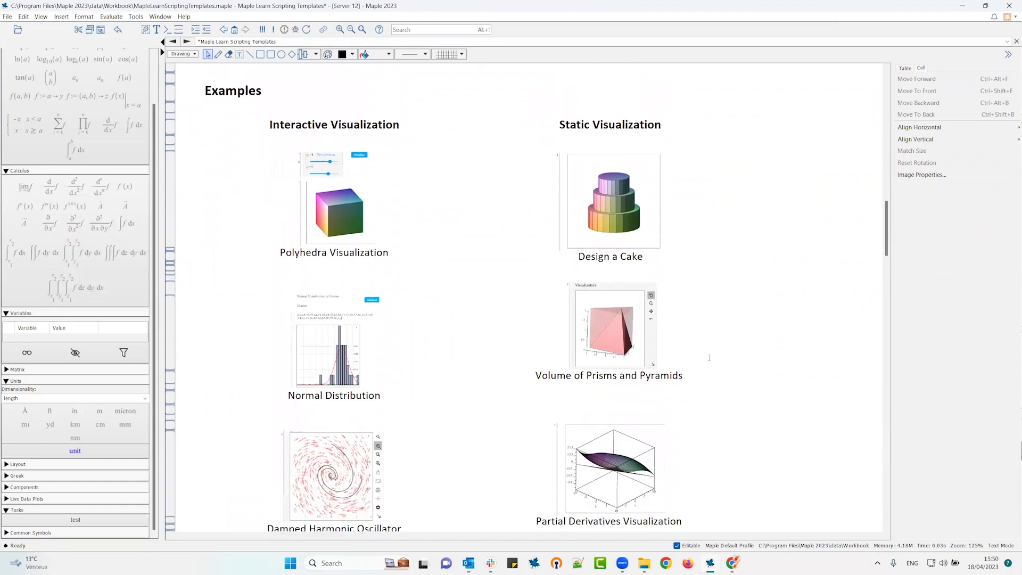
scroll(709, 357, "down", 1)
scroll(774, 450, "down", 3)
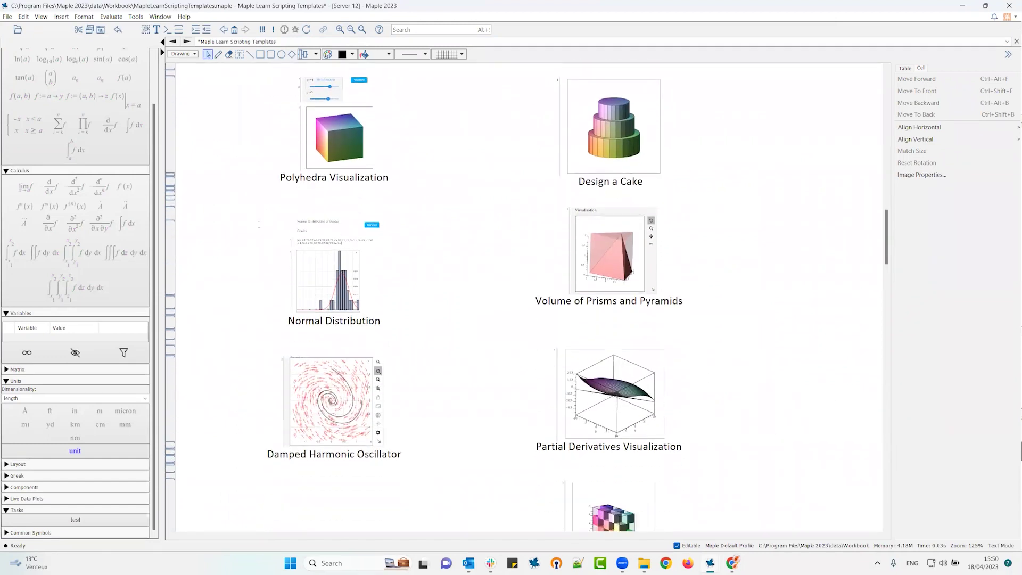
scroll(704, 315, "down", 3)
scroll(702, 318, "down", 10)
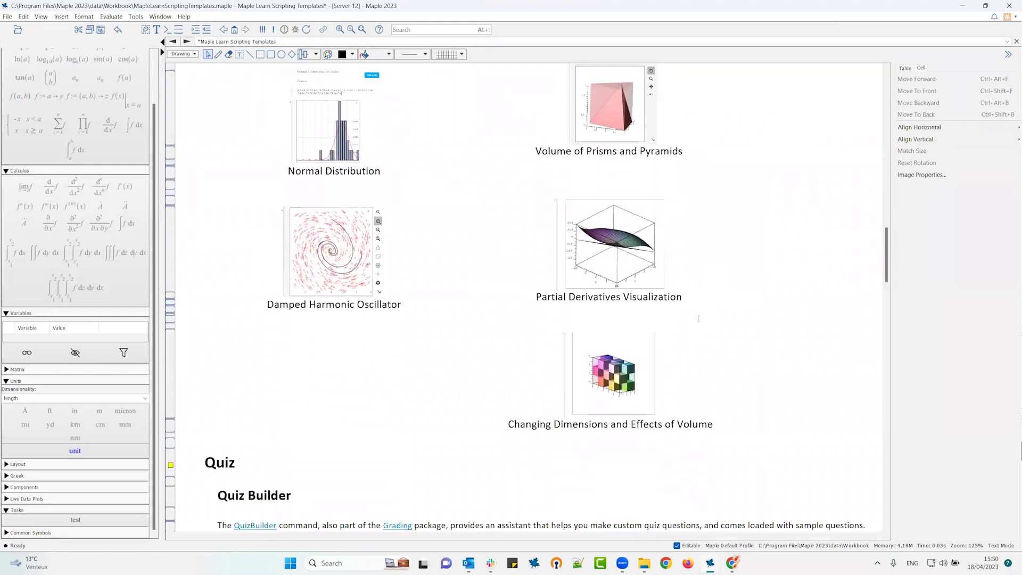
scroll(699, 322, "down", 10)
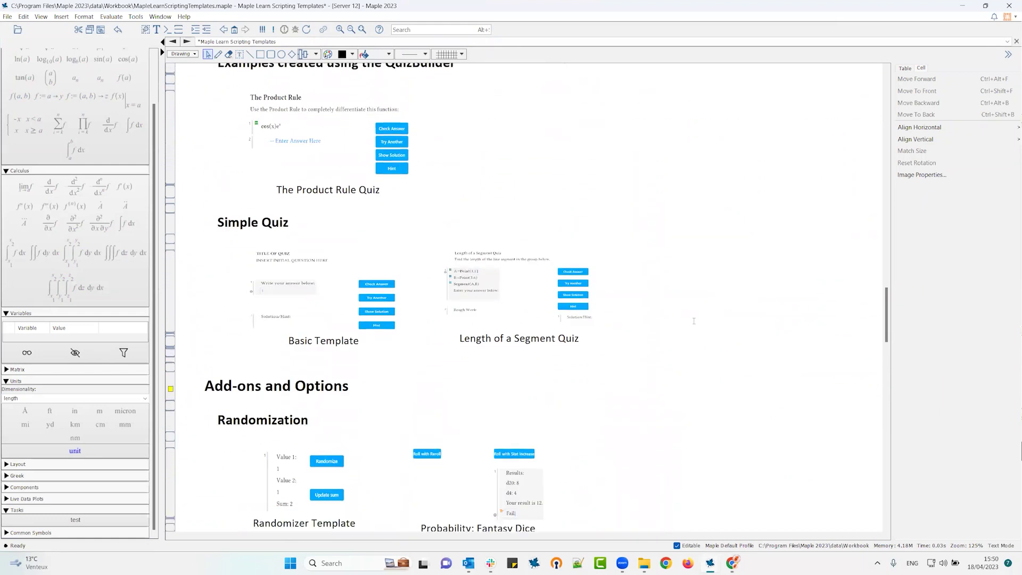
scroll(694, 321, "down", 4)
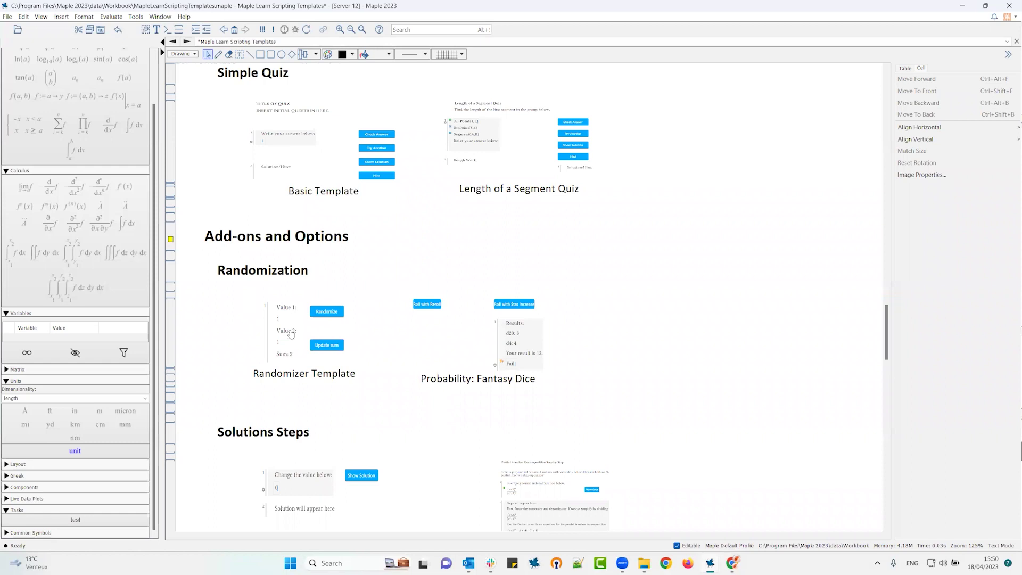
Open the Randomizer Template and examine its Random Data and Update Button procedures
left_click(311, 361)
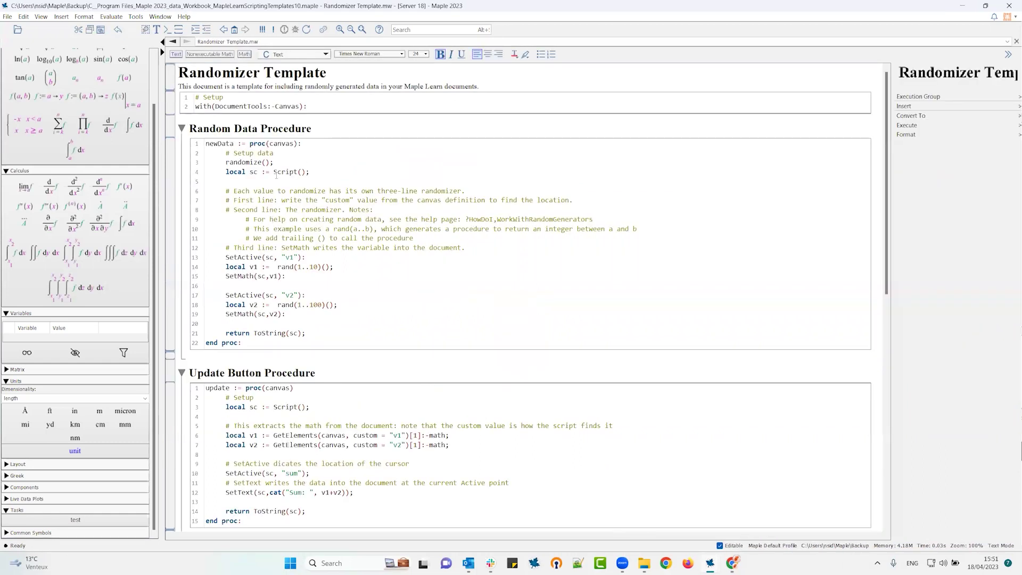
scroll(275, 175, "down", 3)
scroll(217, 284, "up", 3)
scroll(252, 247, "down", 3)
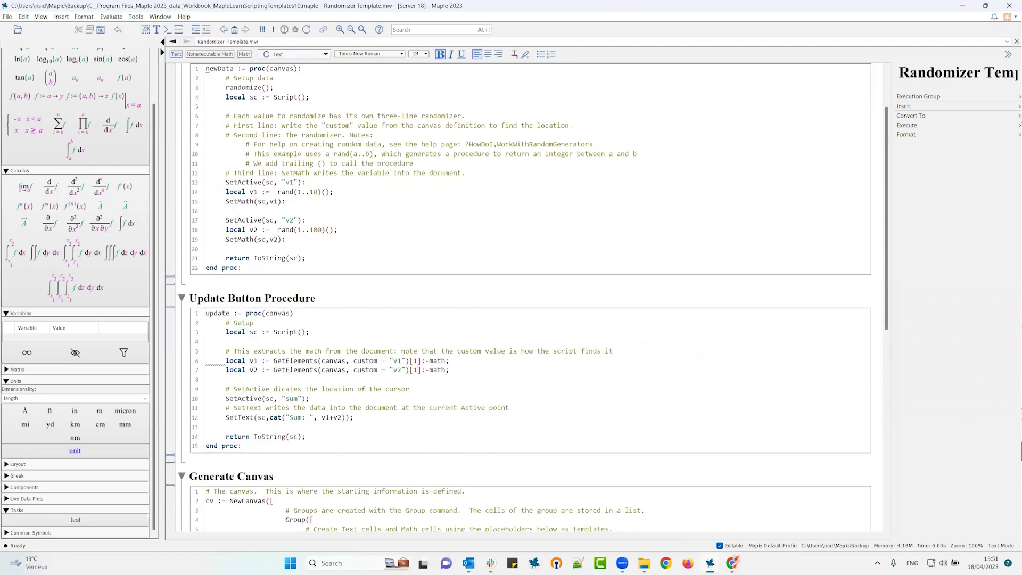
Go back through the open Scripting Templates and Teaching and Learning documents to the What's New in Maple 2023 Introduction document
left_click(173, 42)
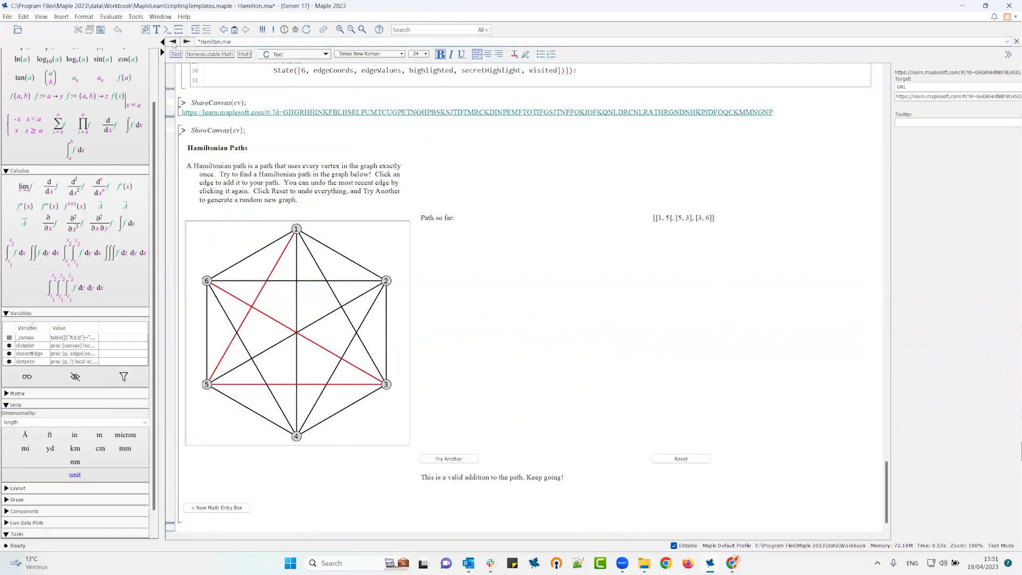
left_click(173, 43)
left_click(173, 42)
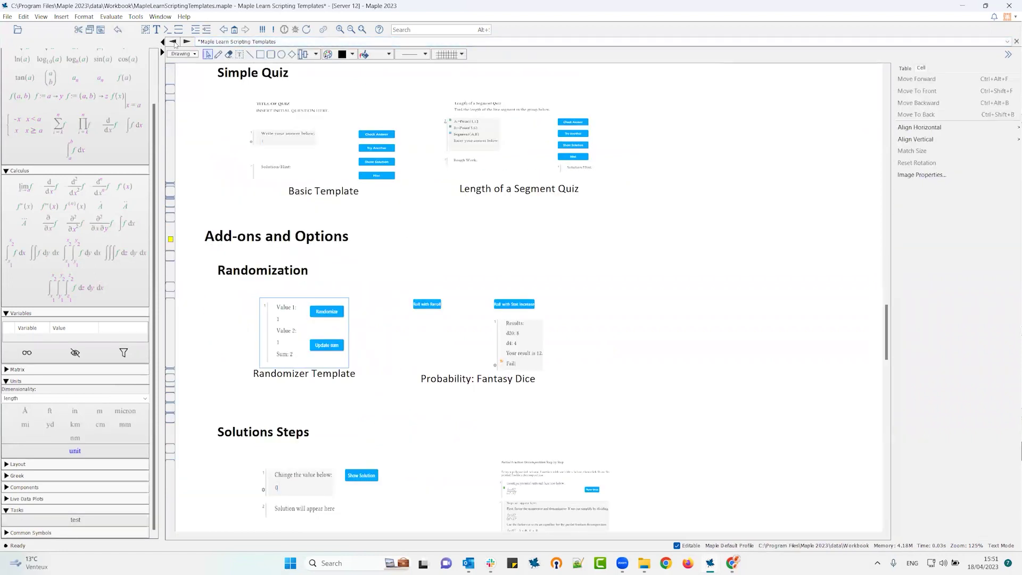
left_click(172, 43)
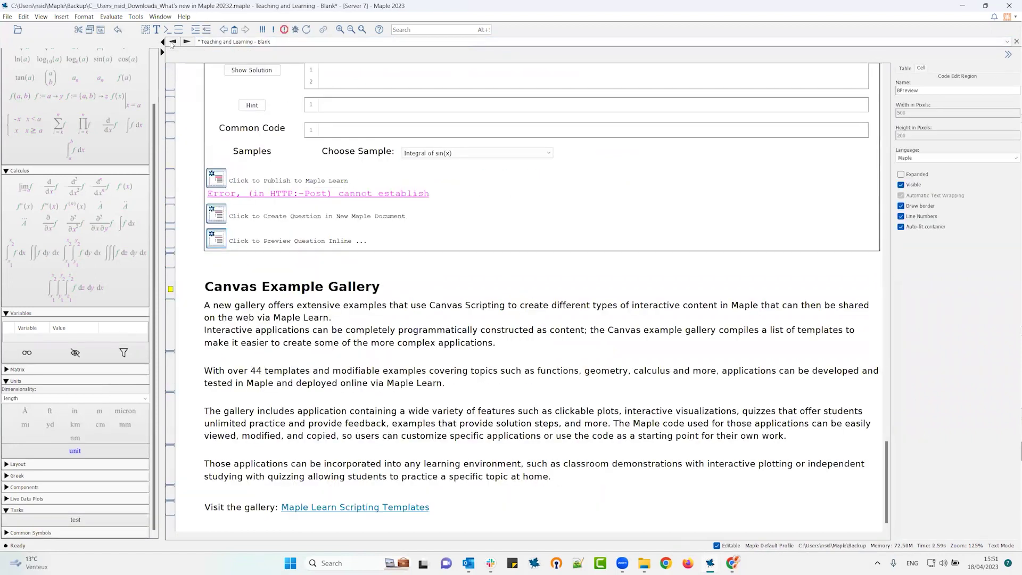
left_click(232, 42)
scroll(234, 69, "down", 4)
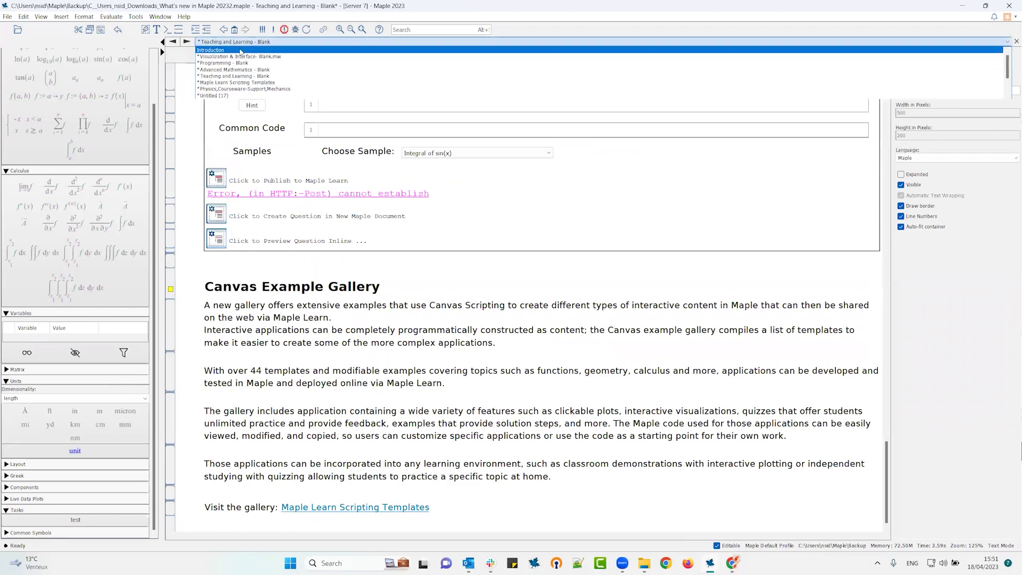
left_click(229, 56)
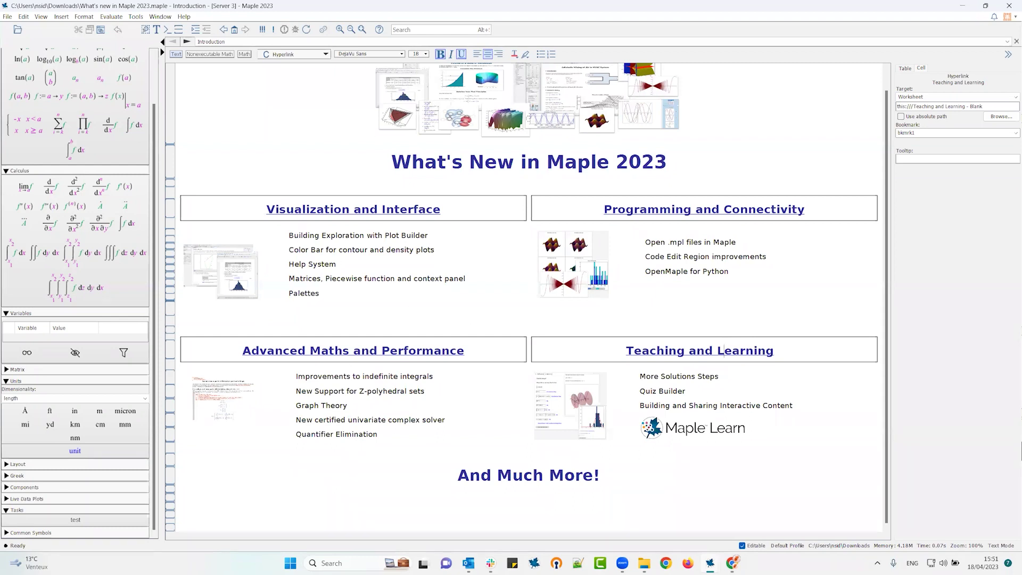
Switch to the Maple 2023 Help window, open Advanced Mathematics from the What's New page, and read the listed improvements
key("alt+Tab")
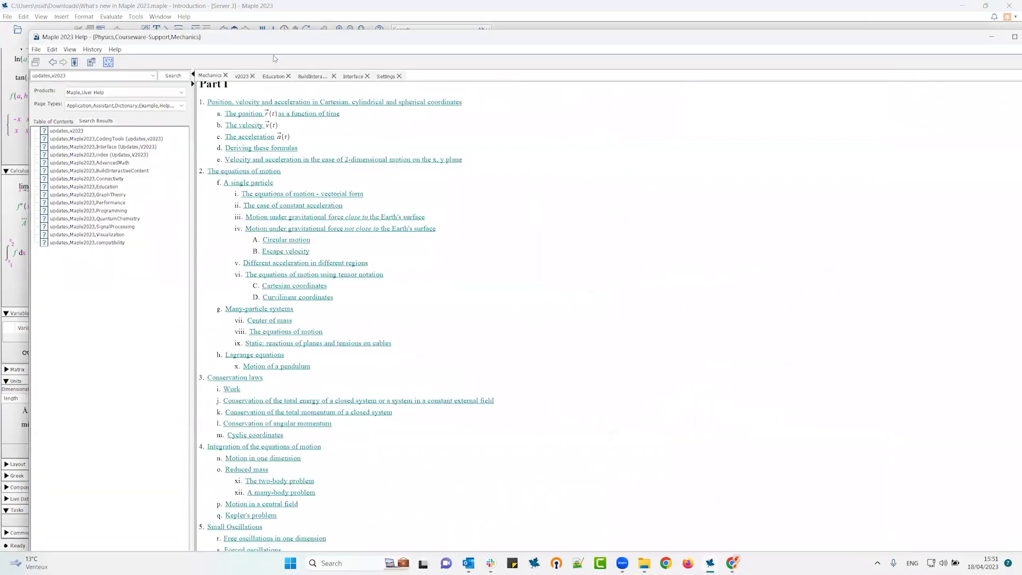
left_click(241, 76)
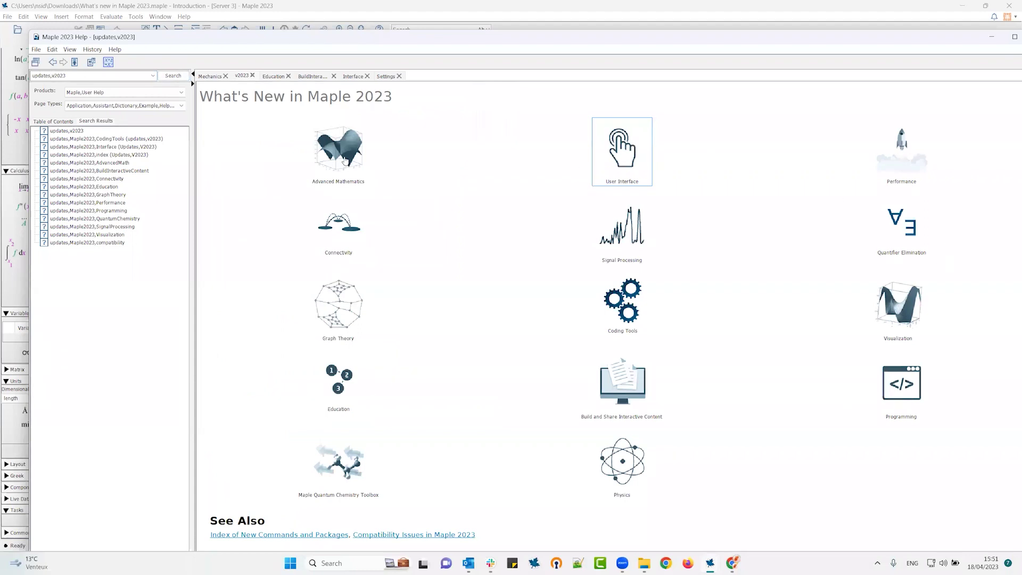
left_click(338, 135)
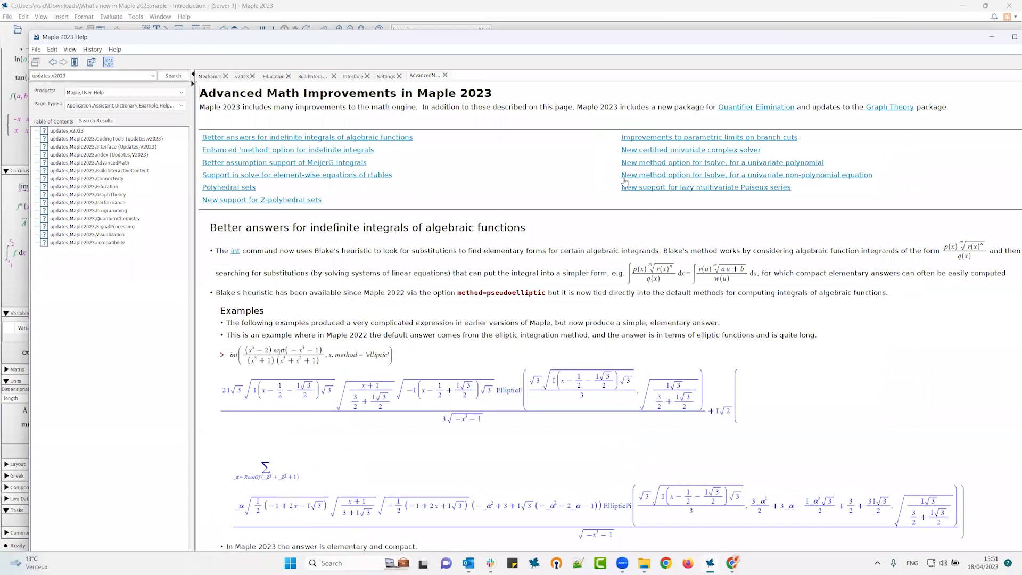
scroll(374, 157, "down", 8)
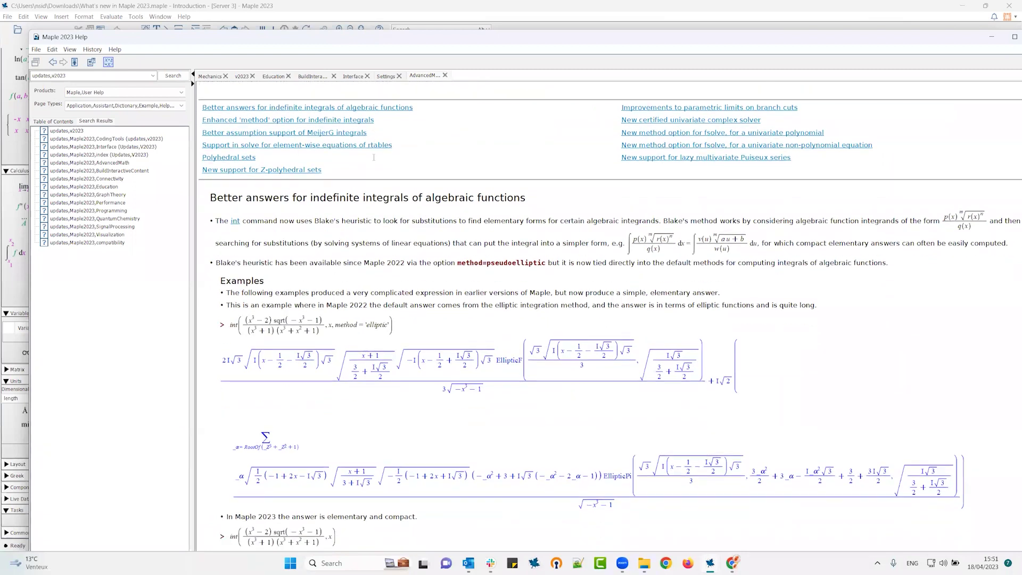
Read the indefinite integral examples on the Advanced Mathematics help page, and return to the What's New in Maple 2023 Introduction document
scroll(396, 168, "down", 12)
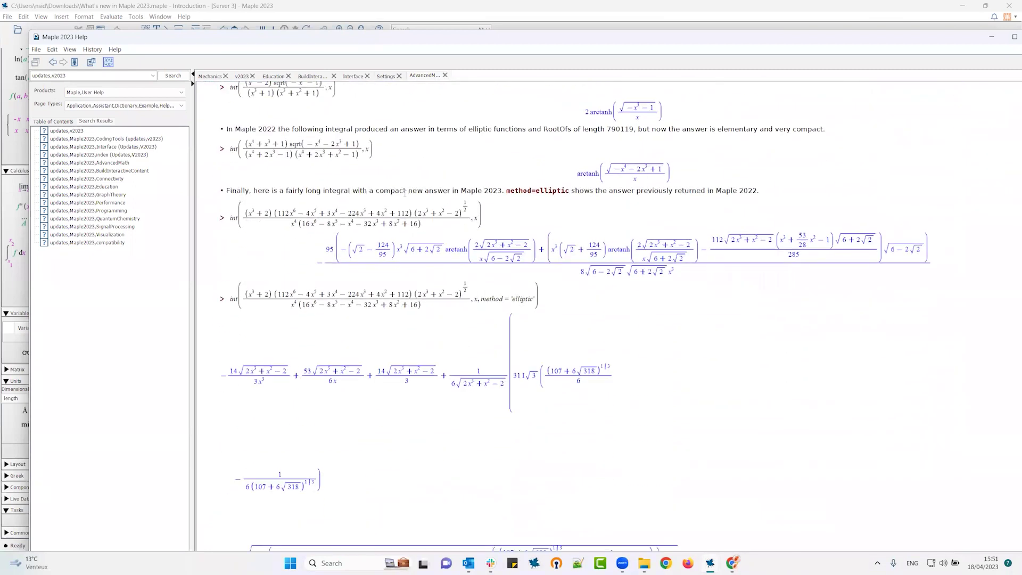
left_click(52, 61)
double_click(975, 37)
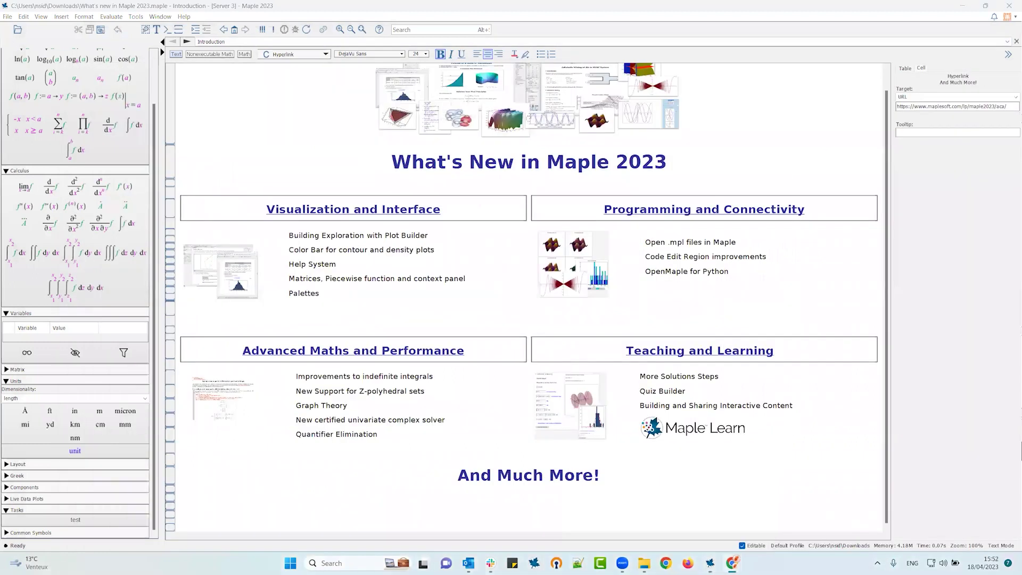
Switch to the browser's What's New in Maple 2023 web page, maximize it, and look through the highlights, live webinars, and new features list
left_click(424, 126)
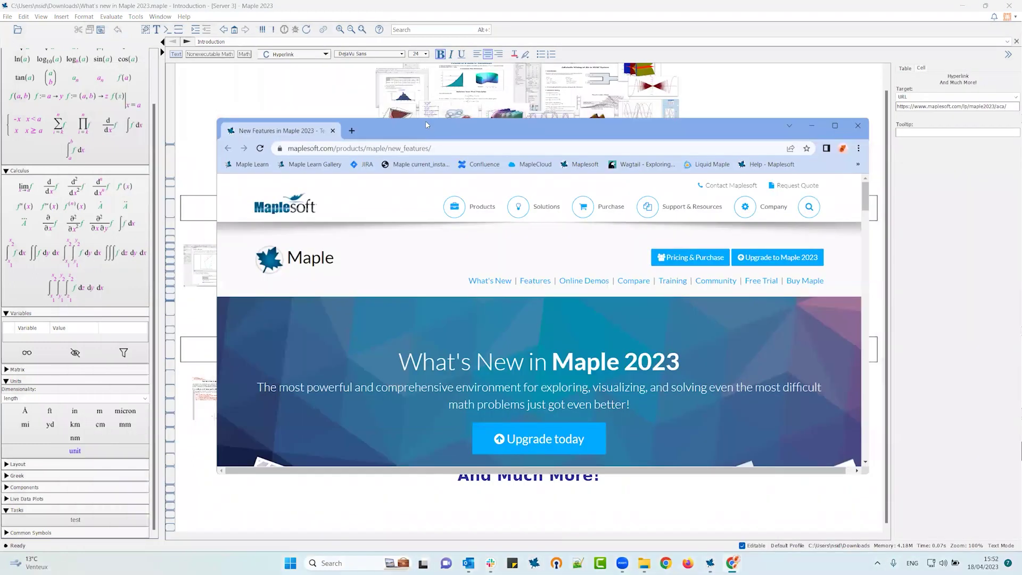
scroll(590, 264, "down", 7)
scroll(590, 264, "up", 7)
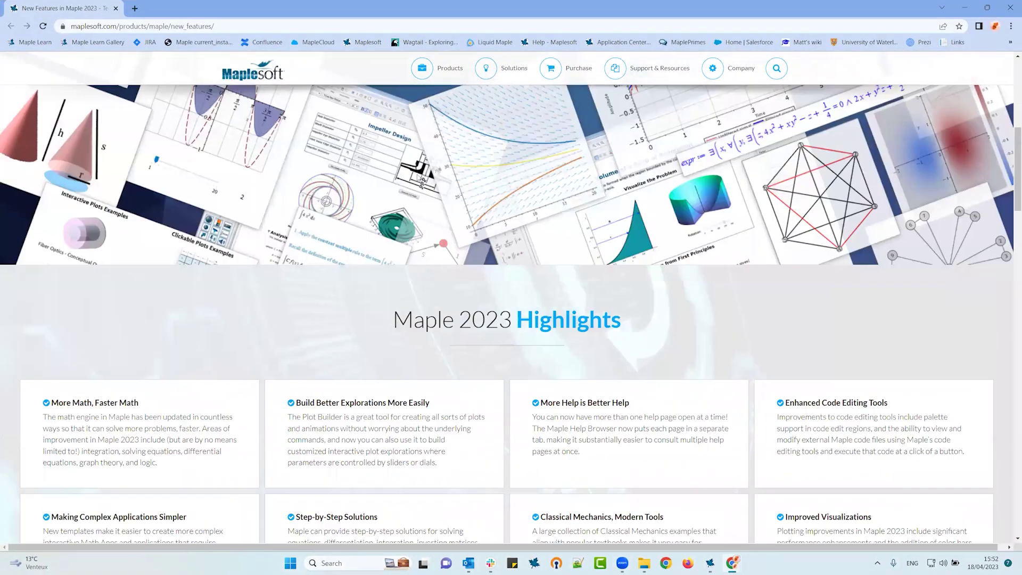
scroll(631, 294, "down", 6)
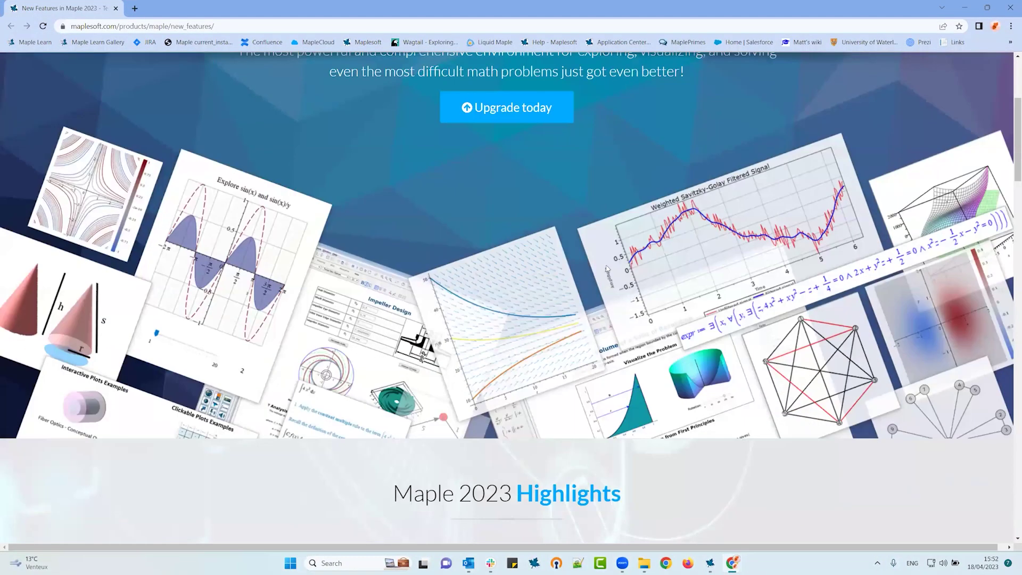
scroll(521, 208, "down", 7)
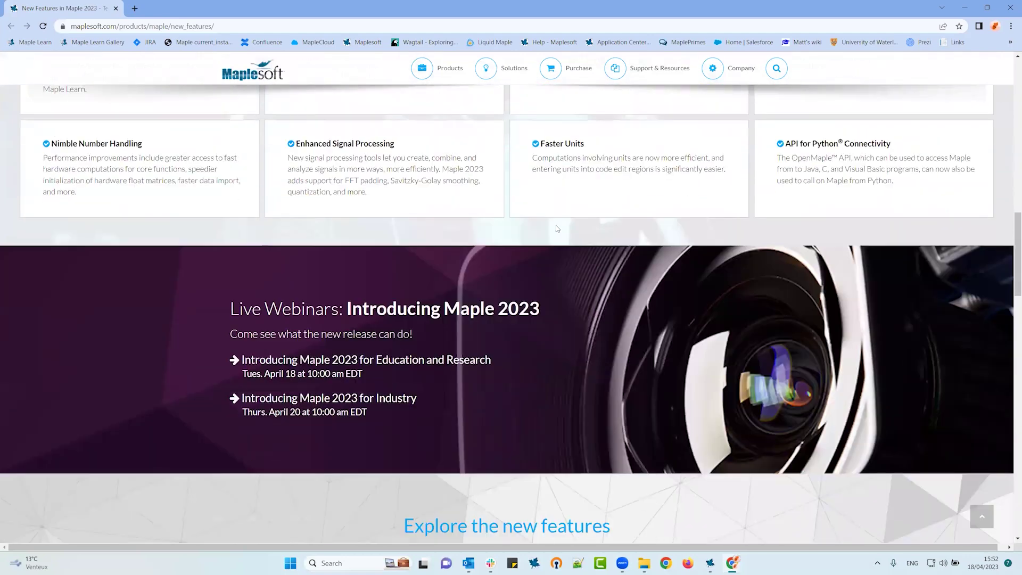
scroll(583, 169, "up", 5)
scroll(583, 169, "down", 6)
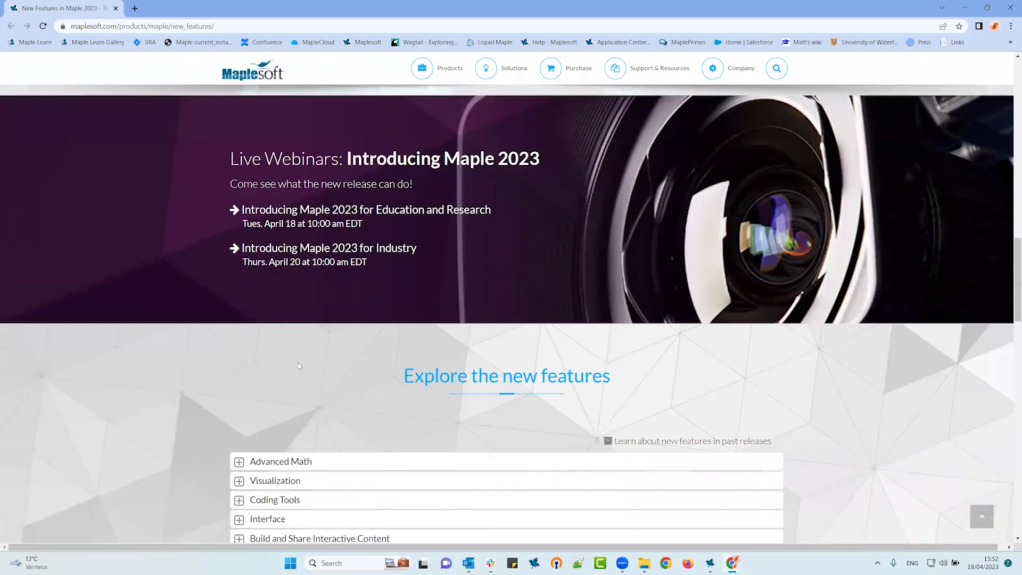
scroll(418, 284, "down", 2)
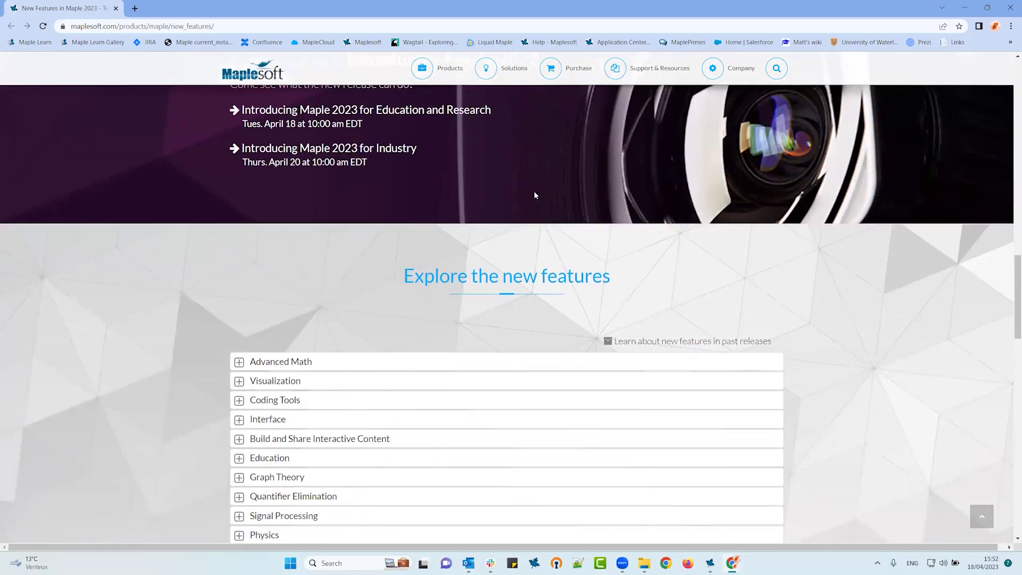
mouse_move(664, 70)
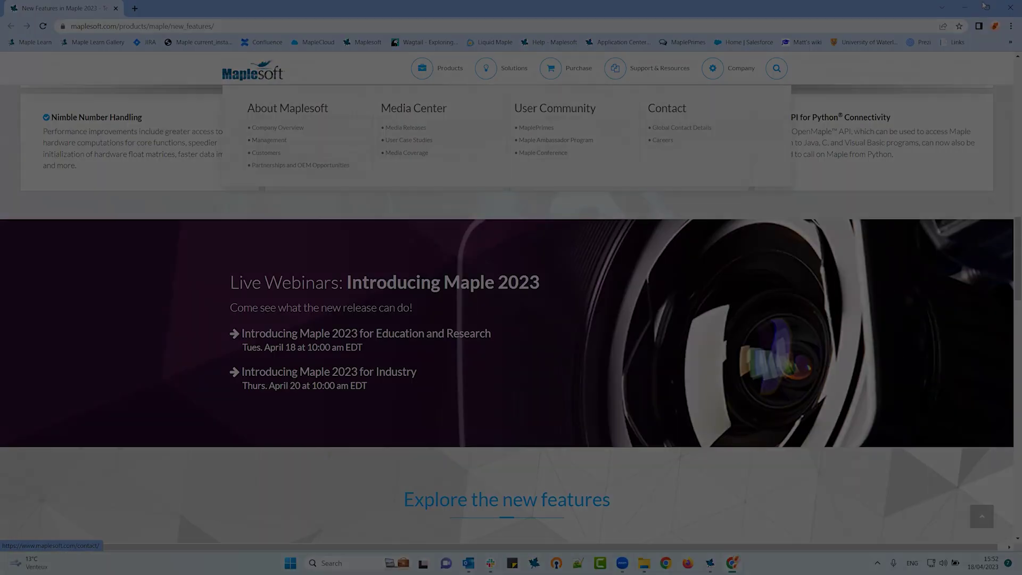